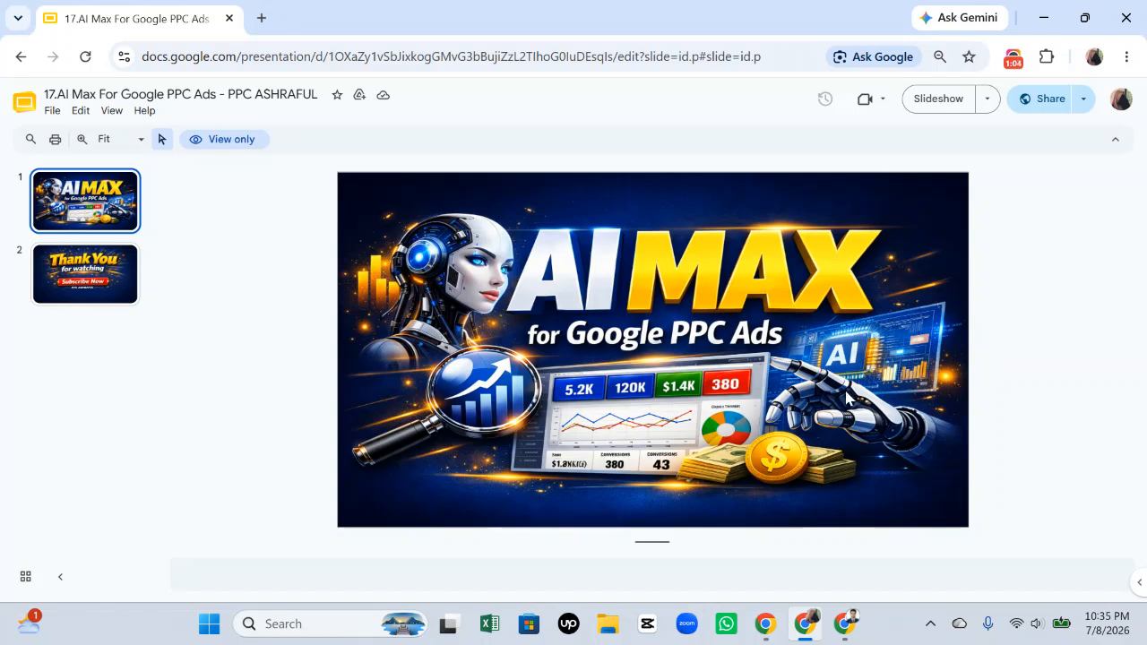
Switch to the Google Ads browser window and start creating a new campaign
{"action": "mouse_move", "coordinate": [844, 624]}
{"action": "left_click", "coordinate": [835, 564]}
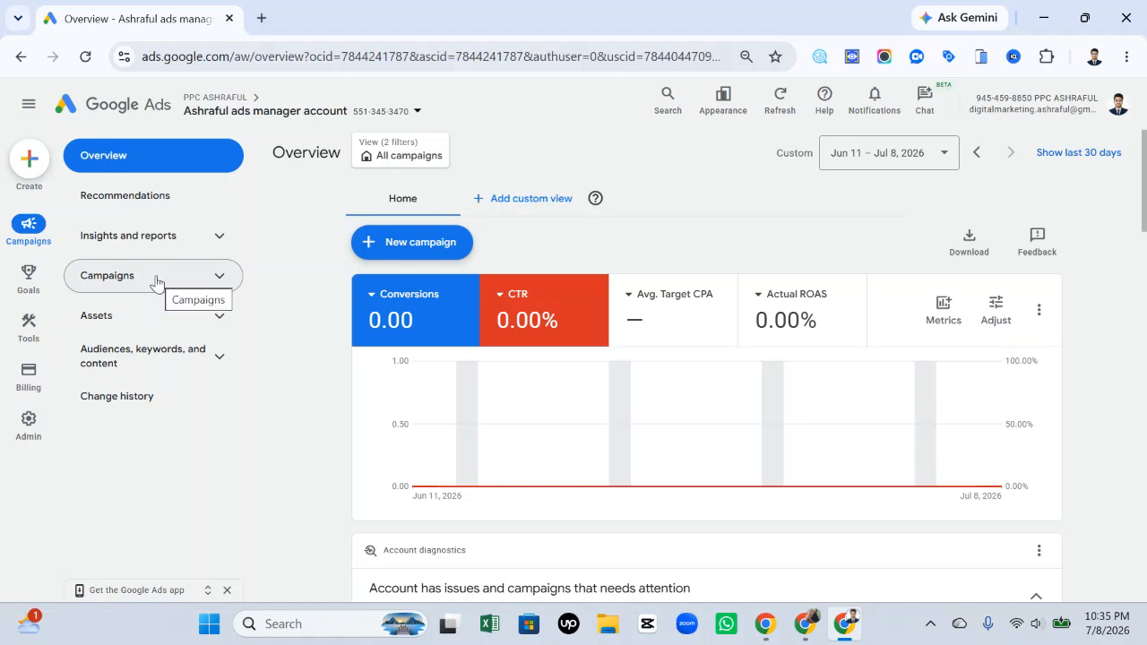
{"action": "left_click", "coordinate": [425, 255]}
{"action": "left_click", "coordinate": [428, 252]}
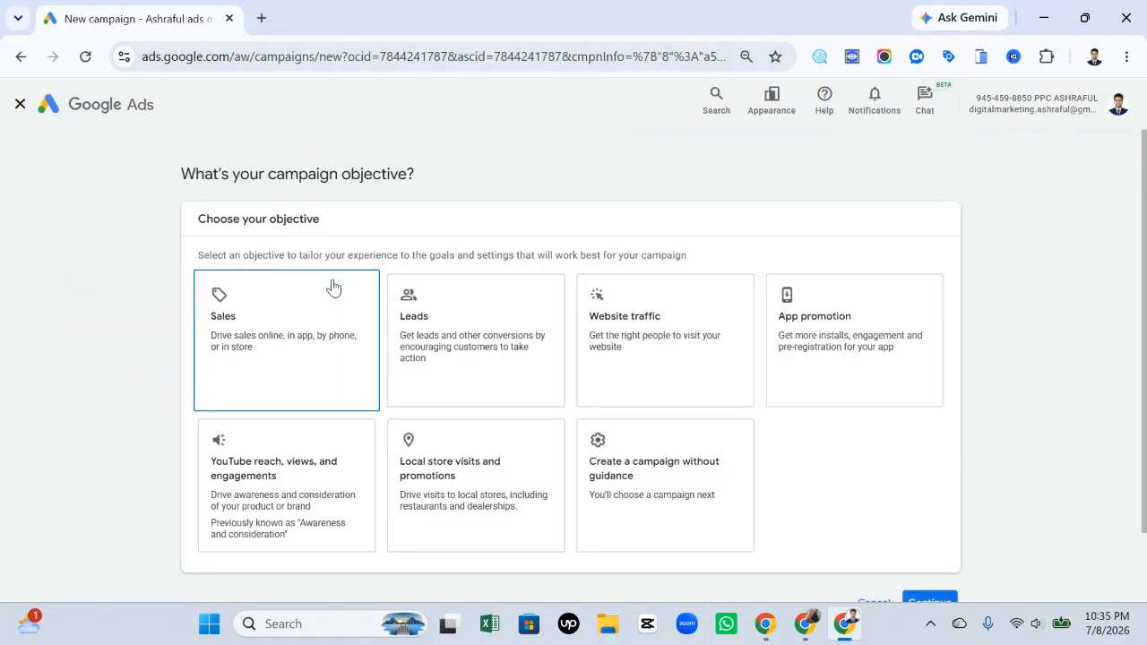
Choose the Sales objective with the default conversion goals, pick the Search campaign type, and start a new draft
{"action": "left_click", "coordinate": [287, 336]}
{"action": "scroll", "coordinate": [278, 340], "scroll_direction": "down", "scroll_amount": 5}
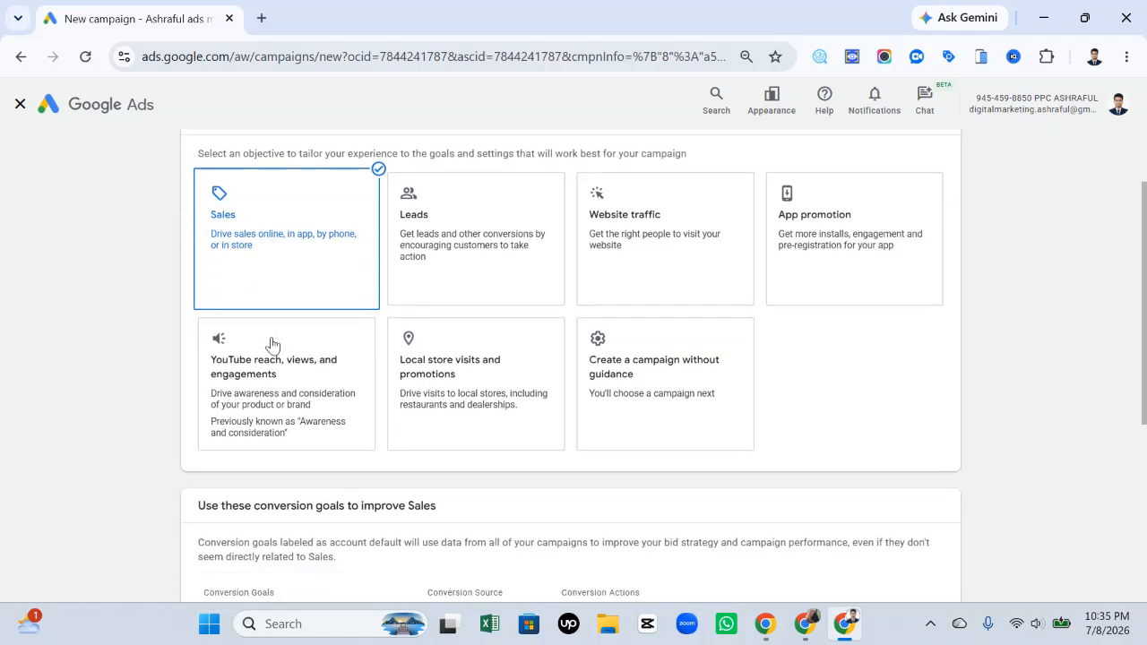
{"action": "left_click", "coordinate": [932, 522]}
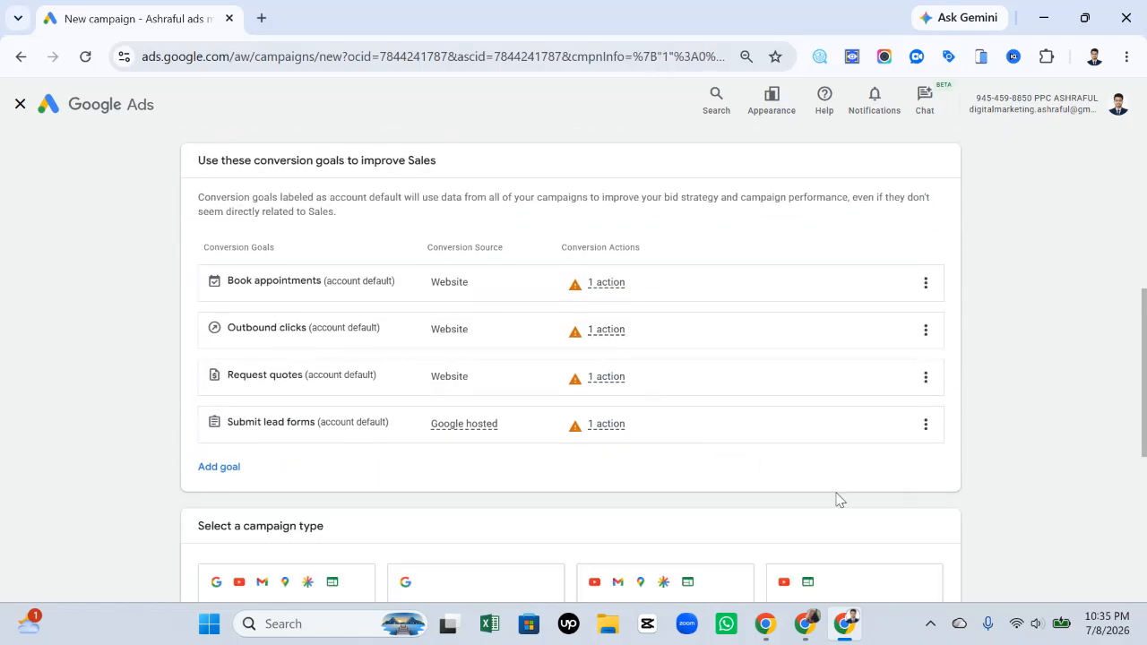
{"action": "scroll", "coordinate": [627, 430], "scroll_direction": "down", "scroll_amount": 2}
{"action": "left_click", "coordinate": [932, 520]}
{"action": "left_click", "coordinate": [923, 524]}
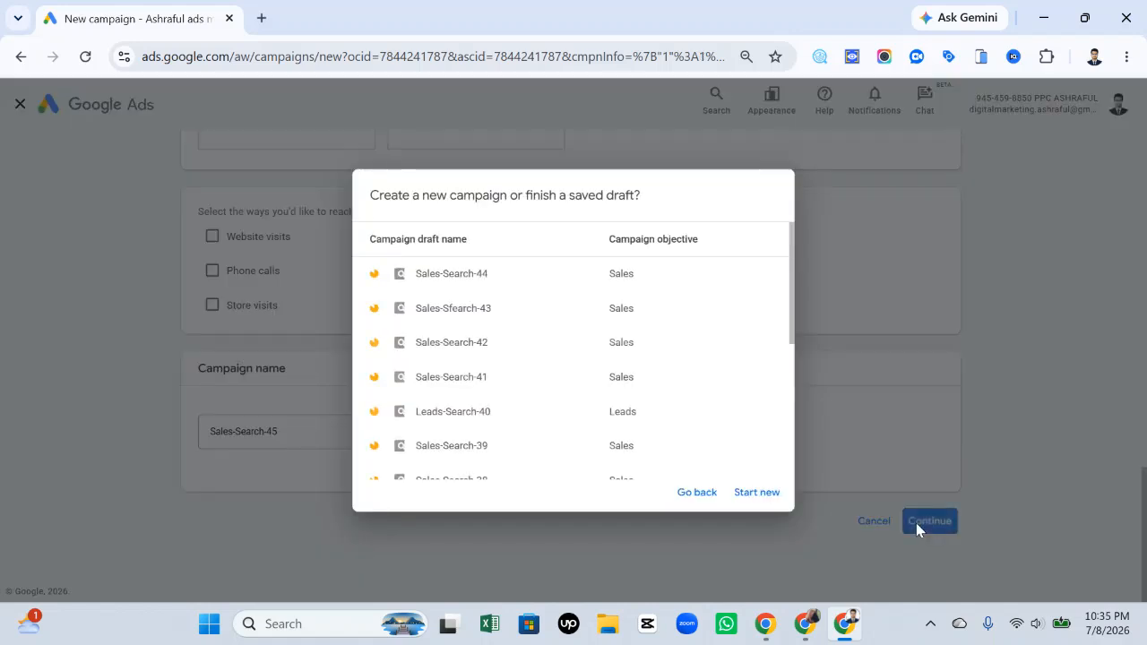
{"action": "left_click", "coordinate": [776, 498]}
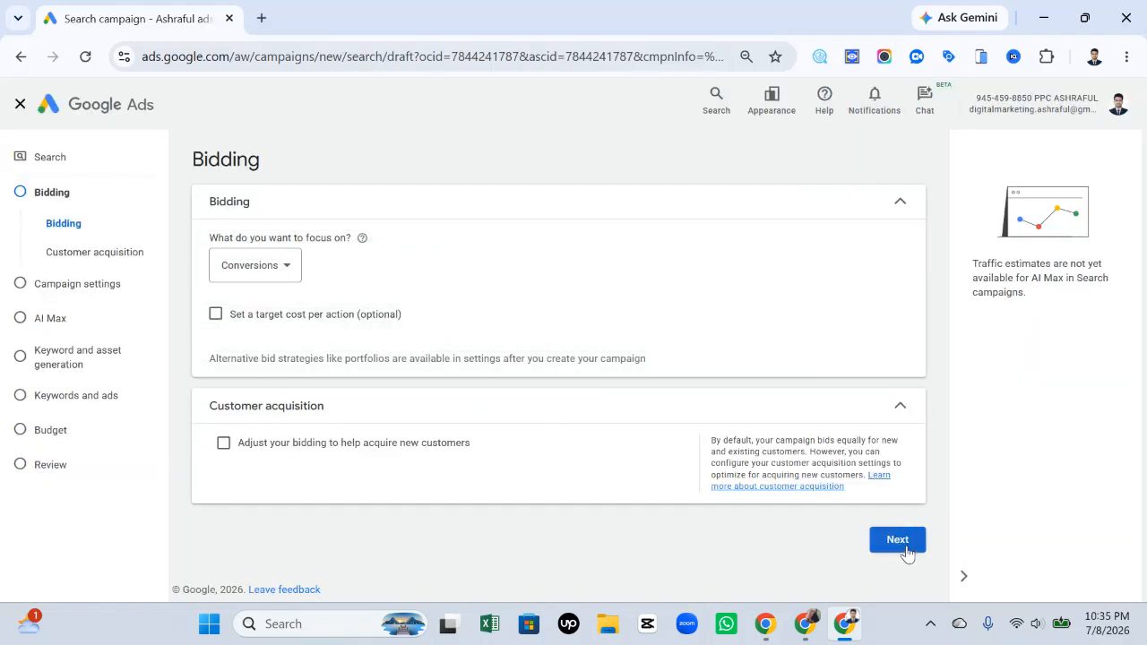
Advance through the Bidding and Campaign settings pages to the AI Max page, dismissing the draft limit notices
{"action": "left_click", "coordinate": [906, 546]}
{"action": "scroll", "coordinate": [774, 512], "scroll_direction": "down", "scroll_amount": 4}
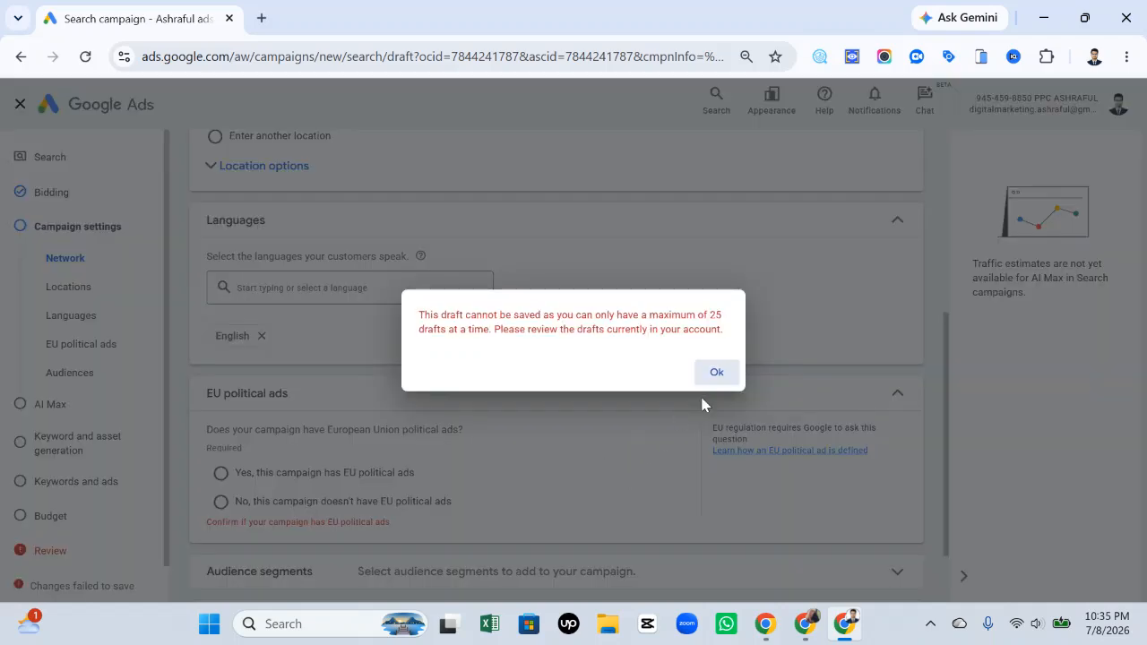
{"action": "left_click", "coordinate": [718, 374]}
{"action": "scroll", "coordinate": [721, 396], "scroll_direction": "down", "scroll_amount": 5}
{"action": "left_click", "coordinate": [887, 575]}
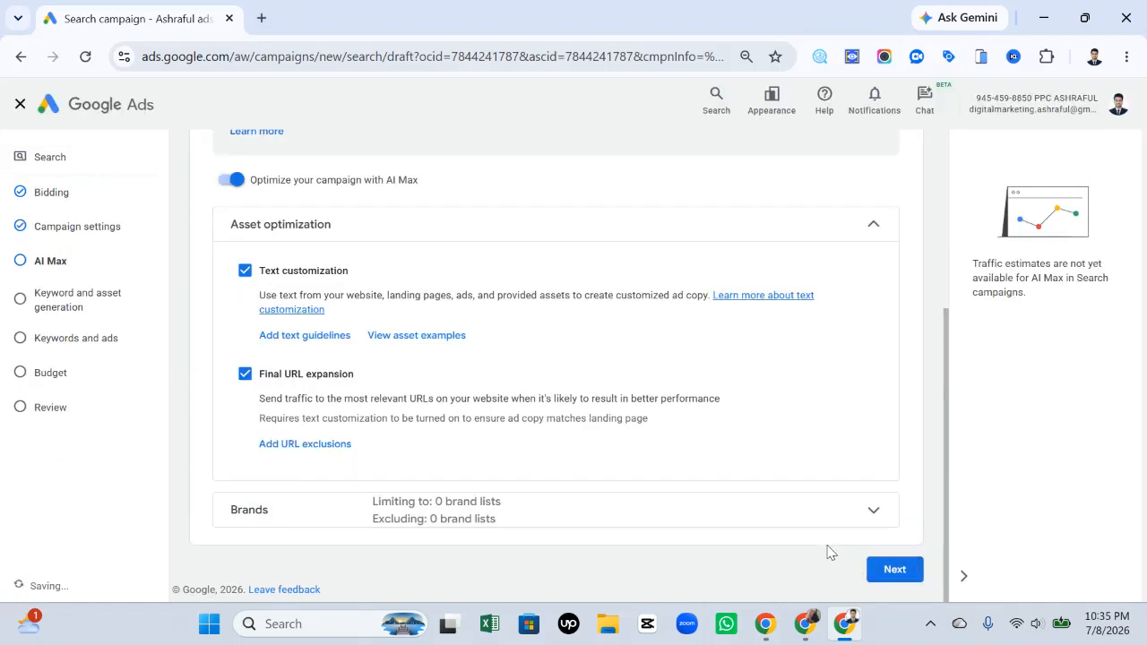
{"action": "left_click", "coordinate": [717, 371]}
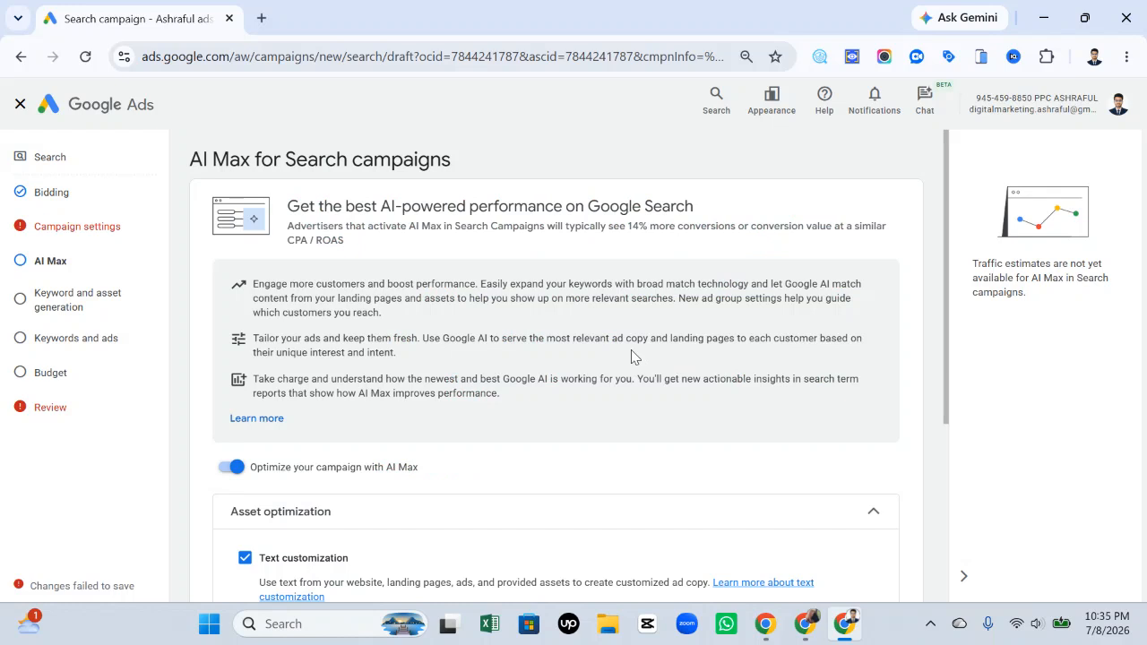
Turn off AI Max optimization for the campaign, look over the asset optimization options, and turn AI Max back on
{"action": "scroll", "coordinate": [601, 368], "scroll_direction": "down", "scroll_amount": 1}
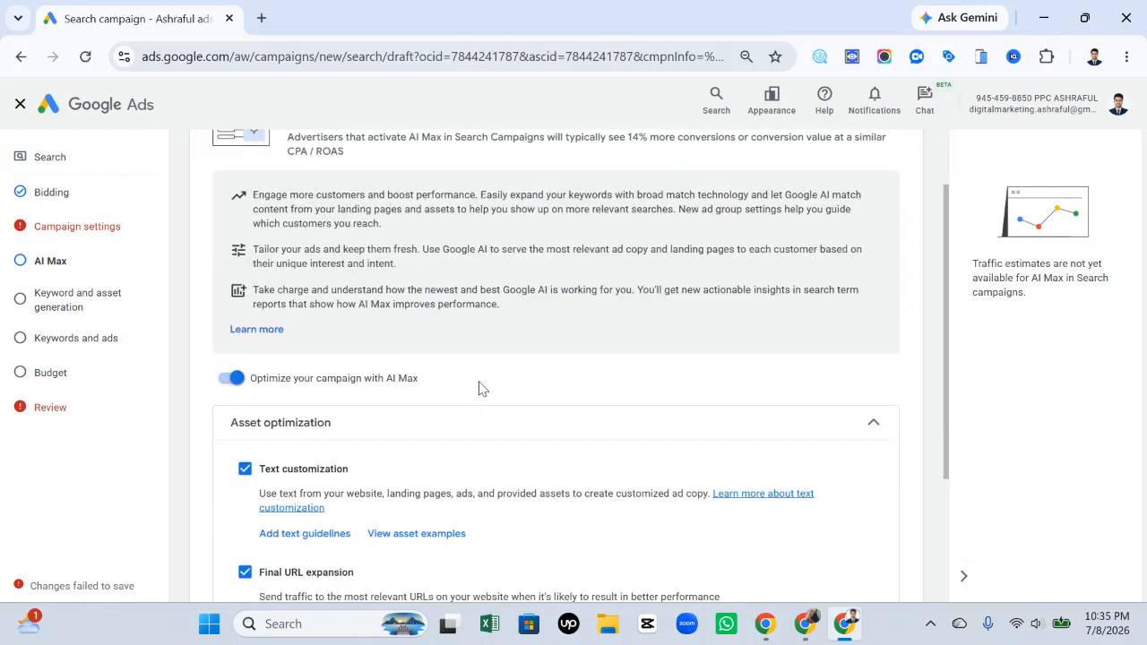
{"action": "left_click", "coordinate": [239, 380]}
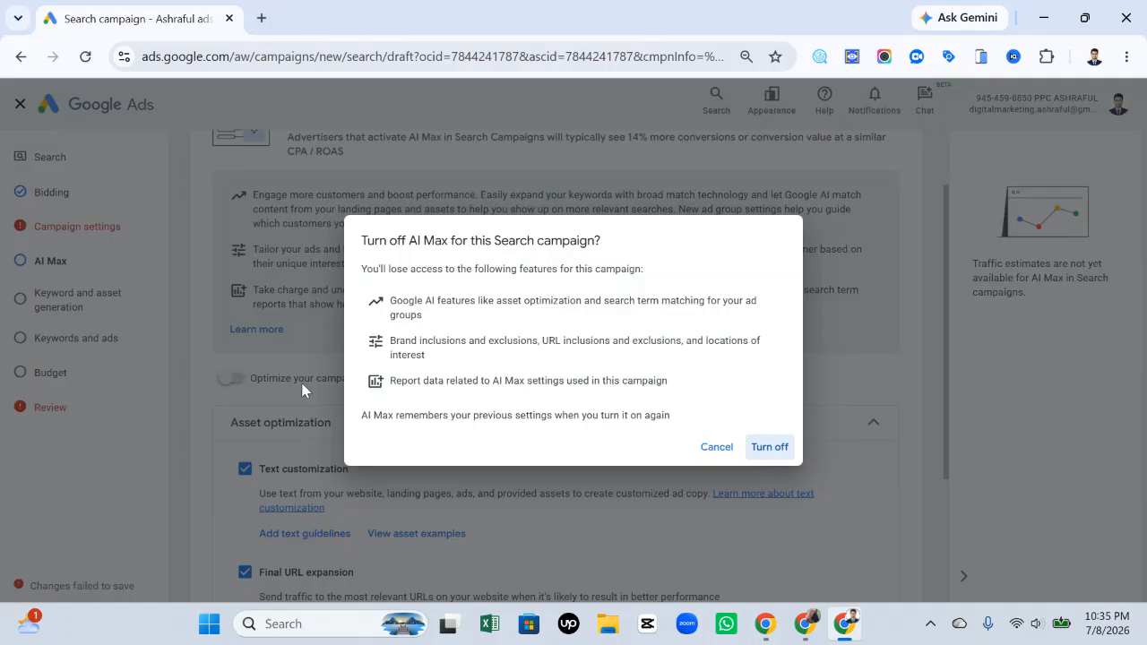
{"action": "left_click", "coordinate": [749, 448]}
{"action": "scroll", "coordinate": [699, 408], "scroll_direction": "down", "scroll_amount": 3}
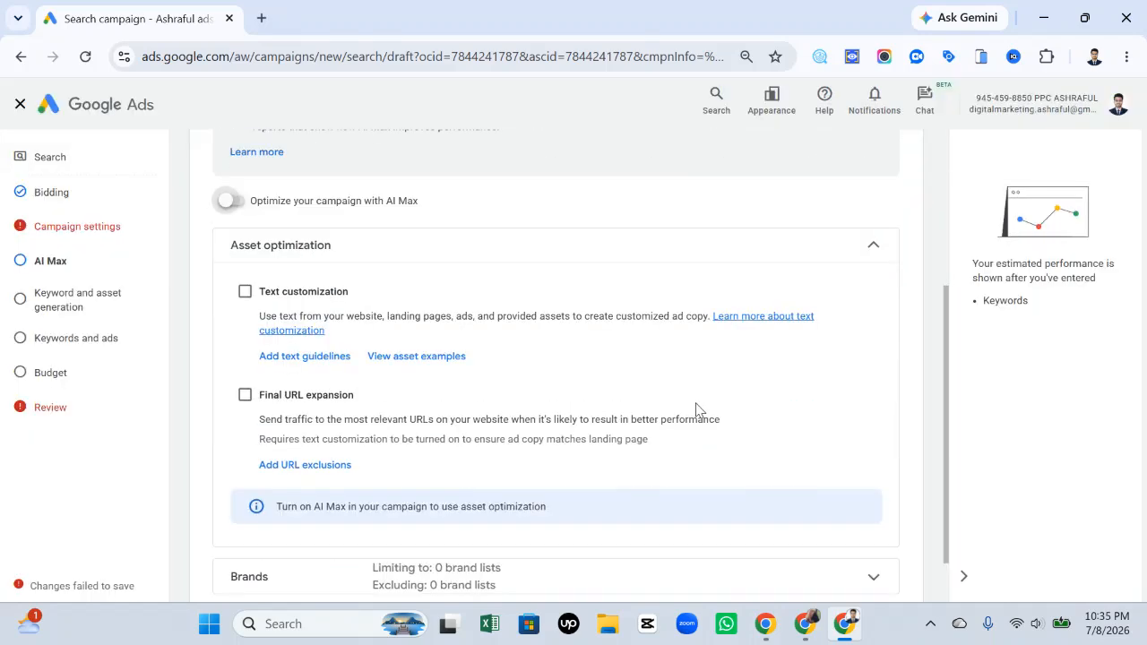
{"action": "scroll", "coordinate": [377, 430], "scroll_direction": "up", "scroll_amount": 4}
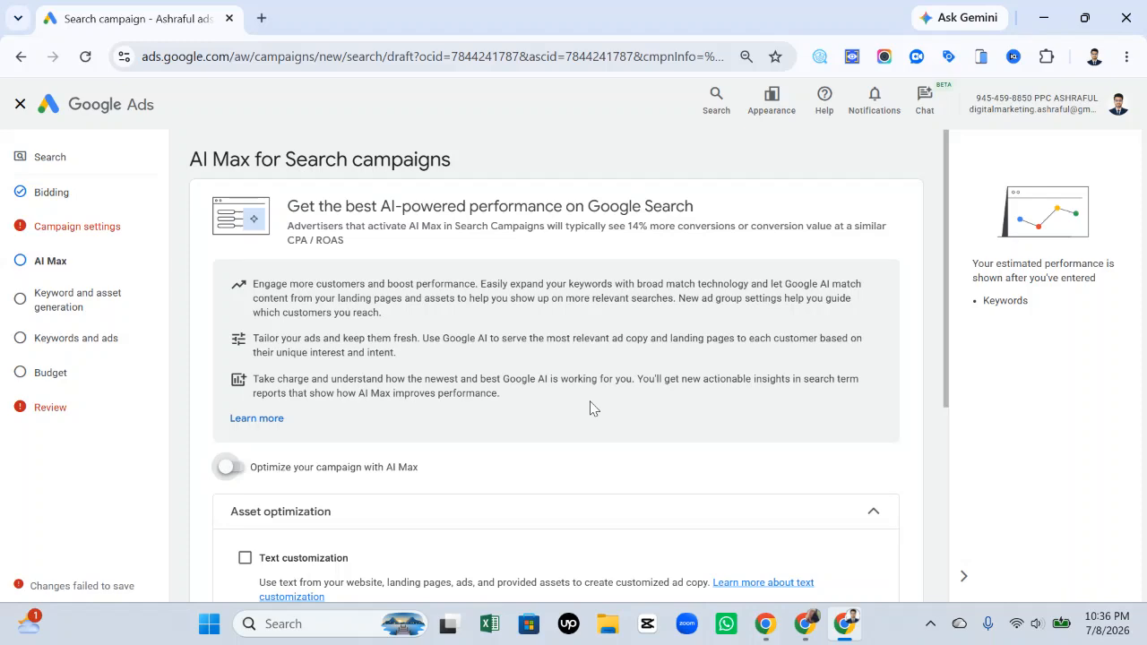
{"action": "scroll", "coordinate": [590, 408], "scroll_direction": "down", "scroll_amount": 4}
{"action": "scroll", "coordinate": [584, 404], "scroll_direction": "up", "scroll_amount": 2}
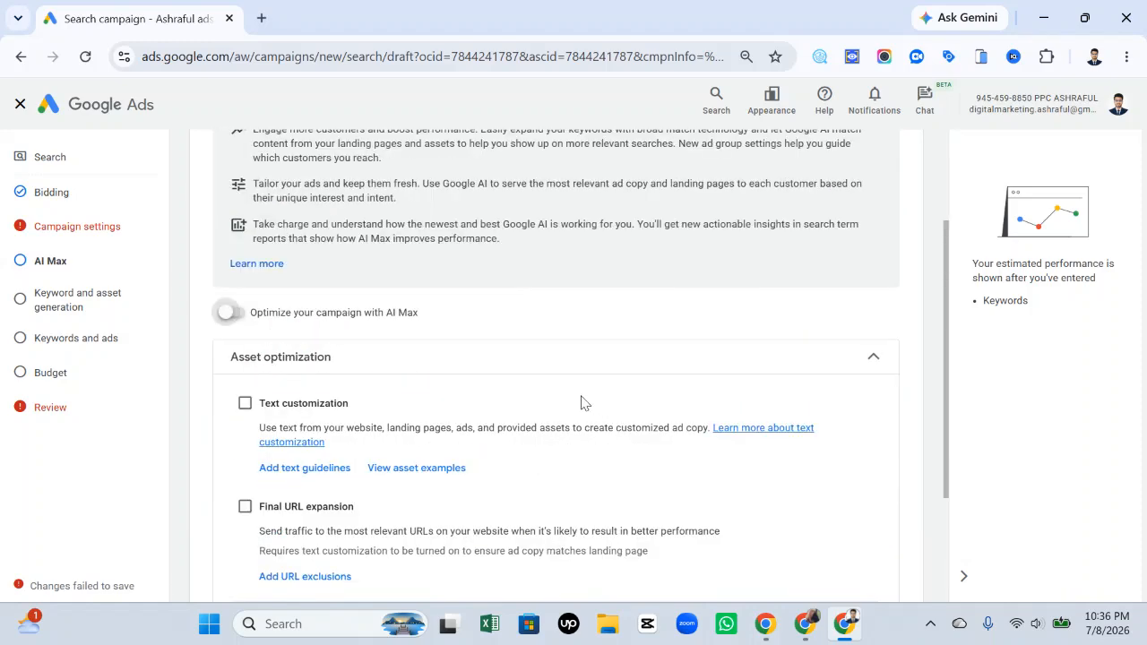
{"action": "left_click", "coordinate": [228, 312]}
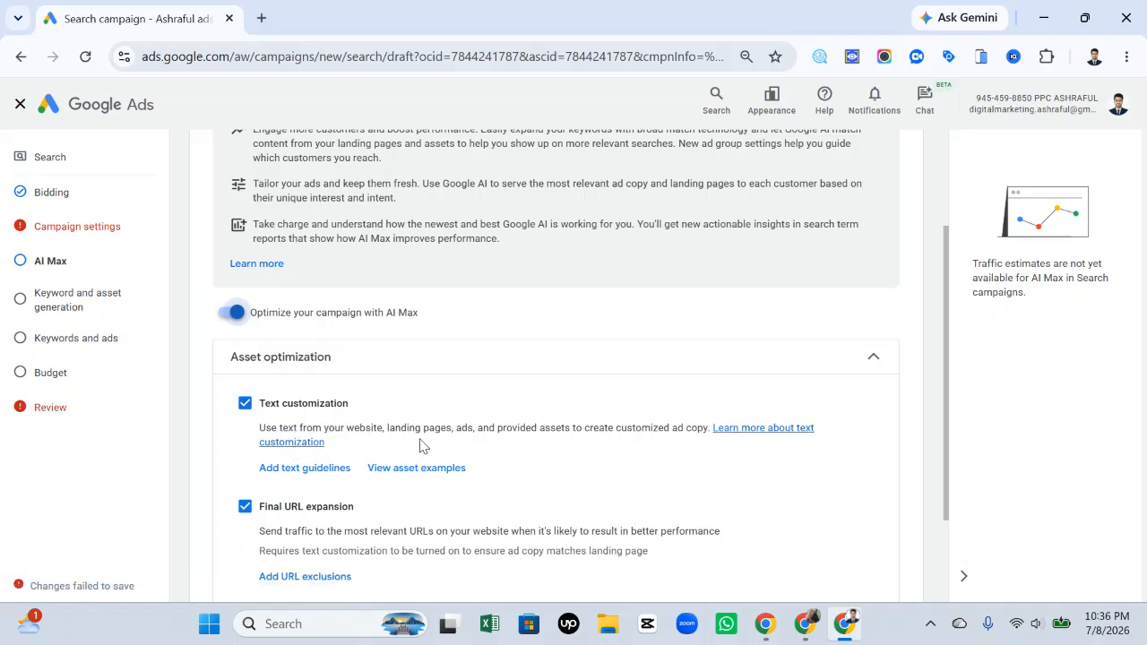
Outline the AI Max switch and the Text customization section in red on a screen capture, and discard the capture
{"action": "key", "text": "Print"}
{"action": "left_click_drag", "start_coordinate": [0, 72], "coordinate": [1141, 605]}
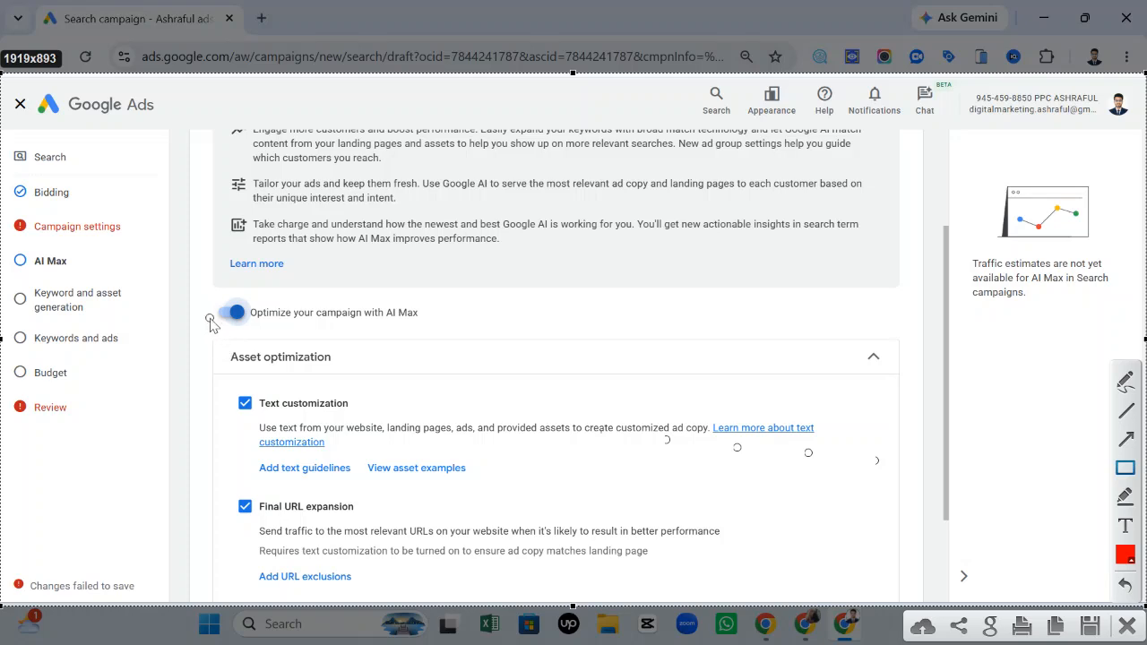
{"action": "mouse_move", "coordinate": [199, 290]}
{"action": "left_mouse_down"}
{"action": "mouse_move", "coordinate": [309, 368]}
{"action": "mouse_move", "coordinate": [544, 334]}
{"action": "left_mouse_up"}
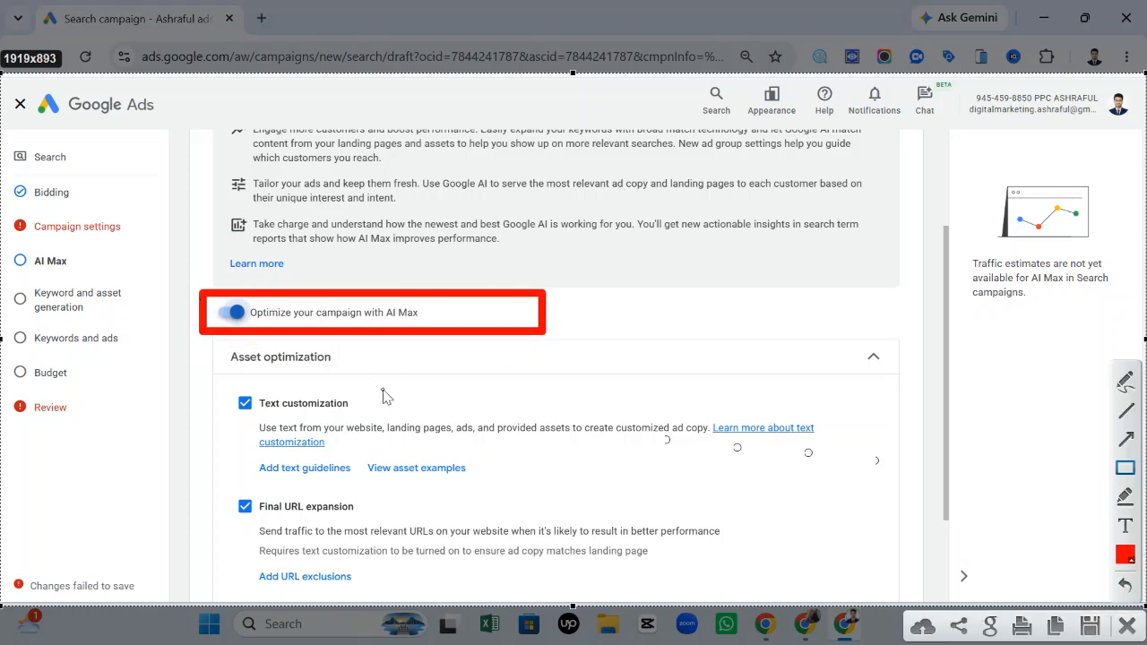
{"action": "mouse_move", "coordinate": [215, 382]}
{"action": "left_mouse_down"}
{"action": "mouse_move", "coordinate": [255, 412]}
{"action": "mouse_move", "coordinate": [546, 475]}
{"action": "mouse_move", "coordinate": [807, 466]}
{"action": "mouse_move", "coordinate": [903, 490]}
{"action": "left_mouse_up"}
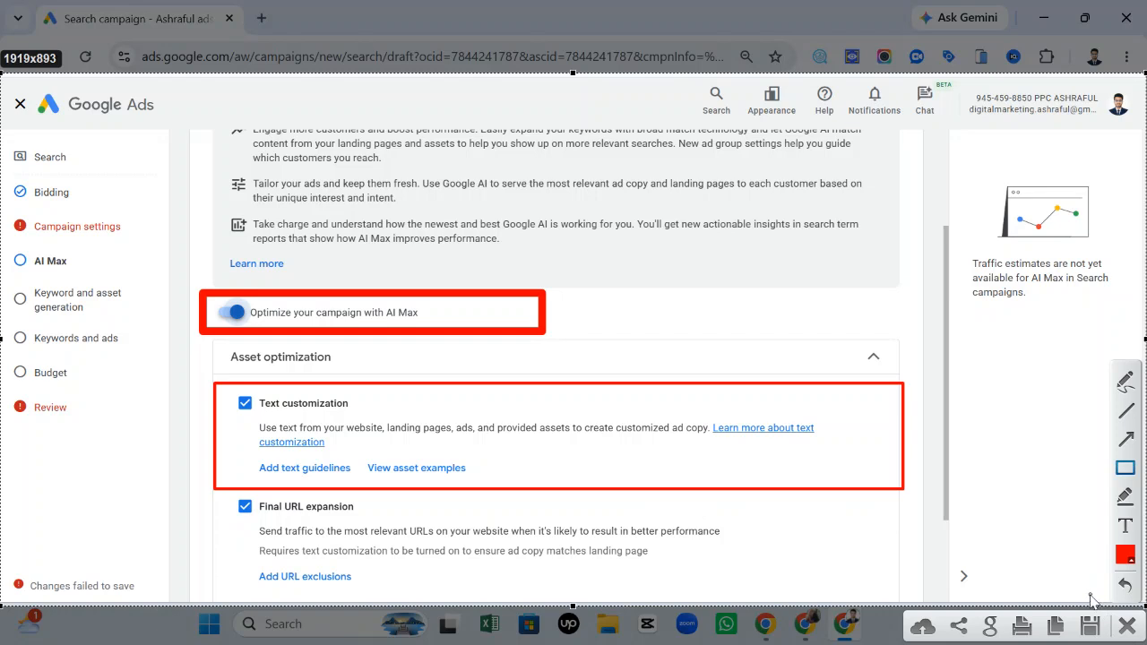
{"action": "left_click", "coordinate": [1127, 627]}
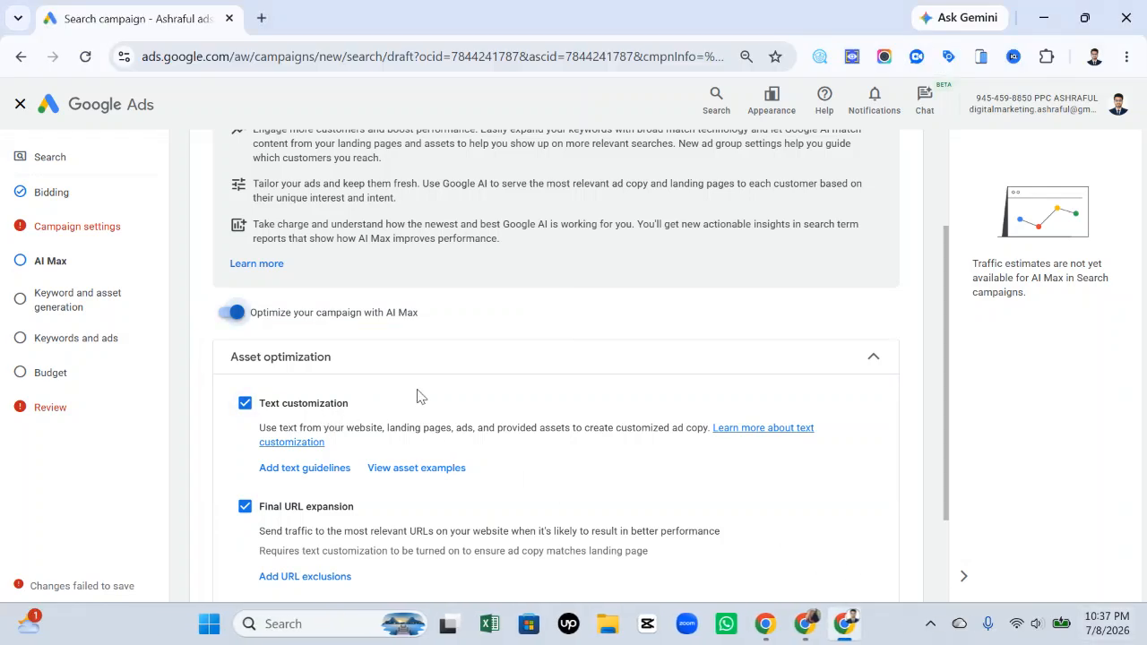
Outline the Add text guidelines link in red on a partial screen capture, and discard the capture
{"action": "scroll", "coordinate": [418, 397], "scroll_direction": "down", "scroll_amount": 1}
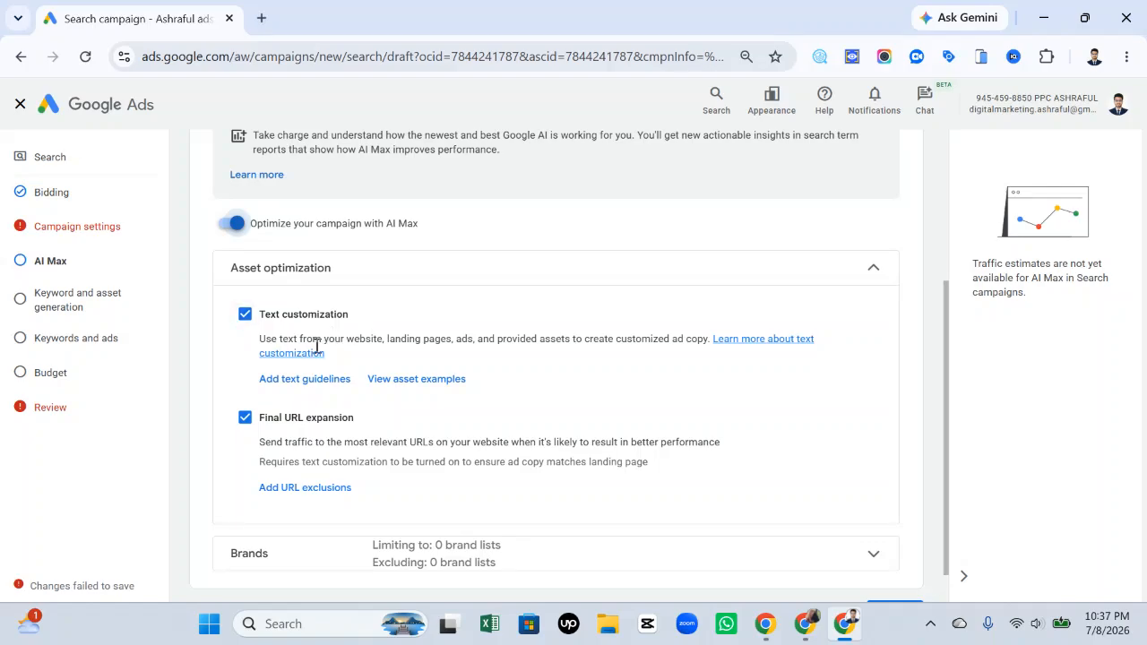
{"action": "key", "text": "Print"}
{"action": "left_click_drag", "start_coordinate": [138, 173], "coordinate": [1027, 598]}
{"action": "left_click", "coordinate": [1050, 470]}
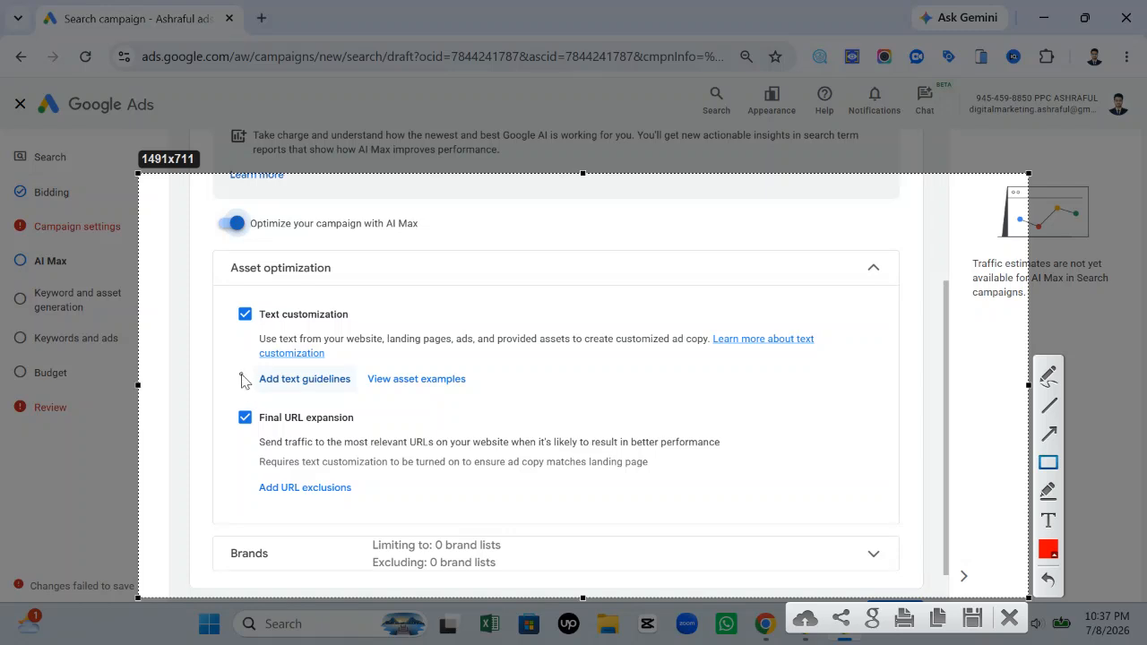
{"action": "mouse_move", "coordinate": [237, 362]}
{"action": "left_mouse_down"}
{"action": "mouse_move", "coordinate": [330, 400]}
{"action": "mouse_move", "coordinate": [364, 392]}
{"action": "left_mouse_up"}
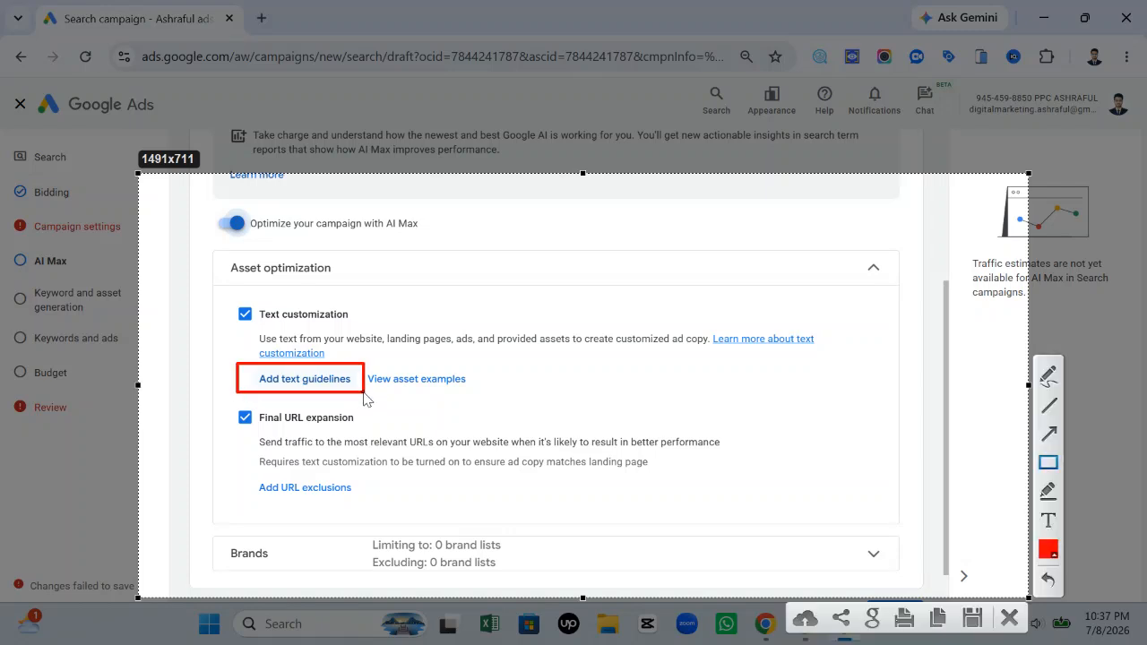
{"action": "left_click", "coordinate": [1013, 615]}
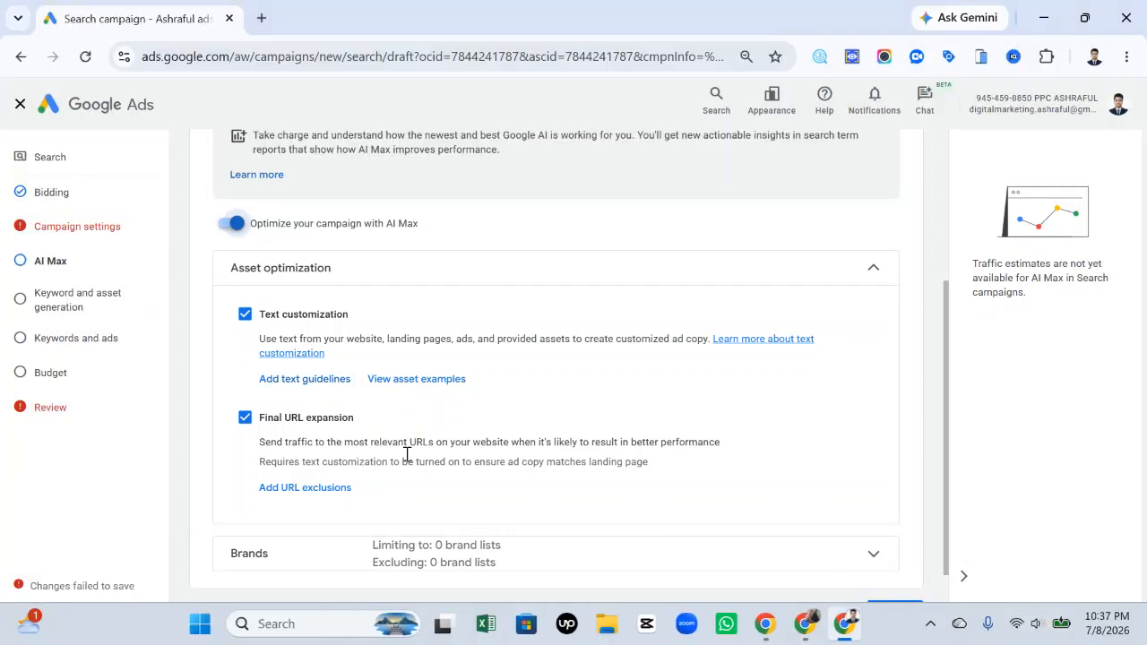
Open the text guidelines for text customization and add "cheap" as a term exclusion
{"action": "left_click", "coordinate": [310, 380]}
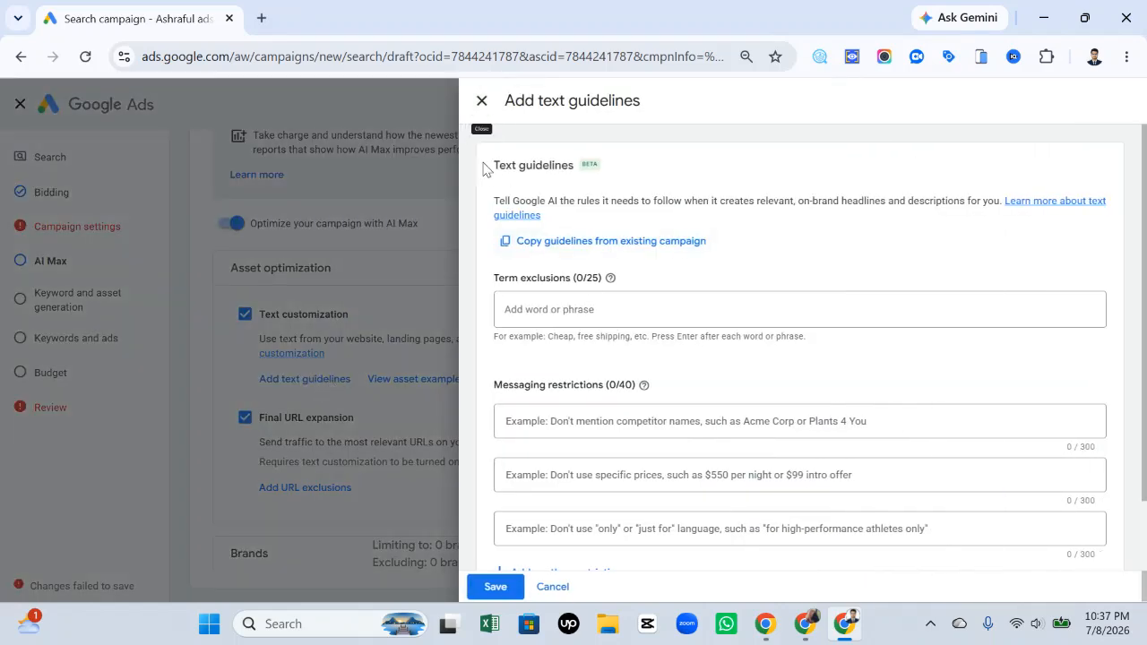
{"action": "left_click_drag", "start_coordinate": [486, 167], "coordinate": [652, 171]}
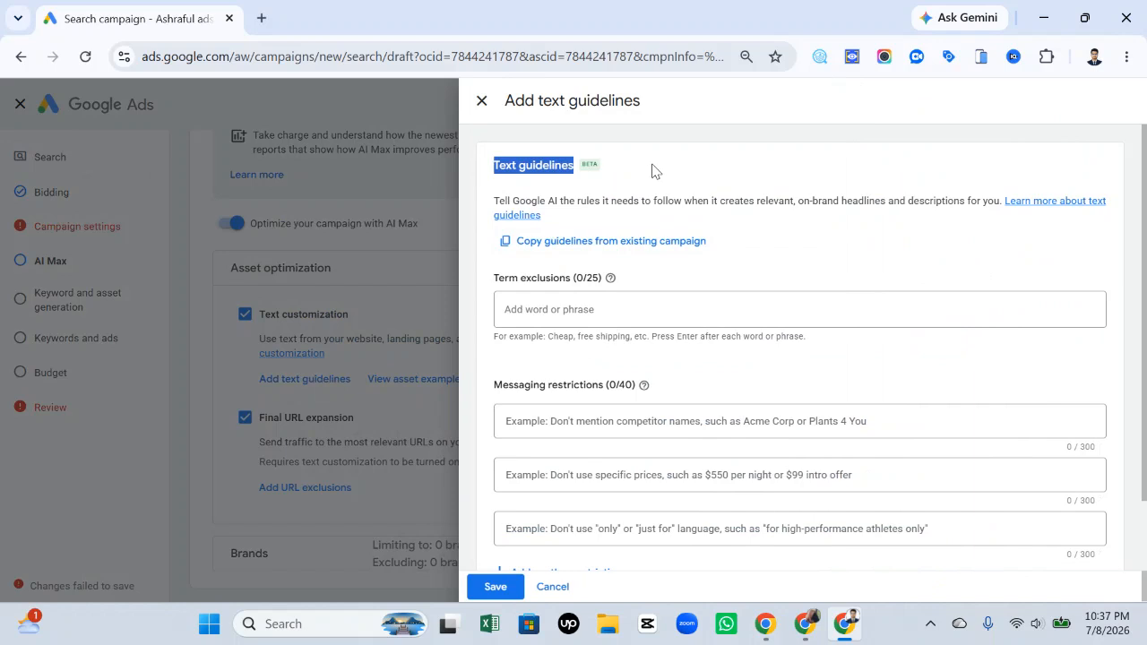
{"action": "left_click", "coordinate": [652, 170]}
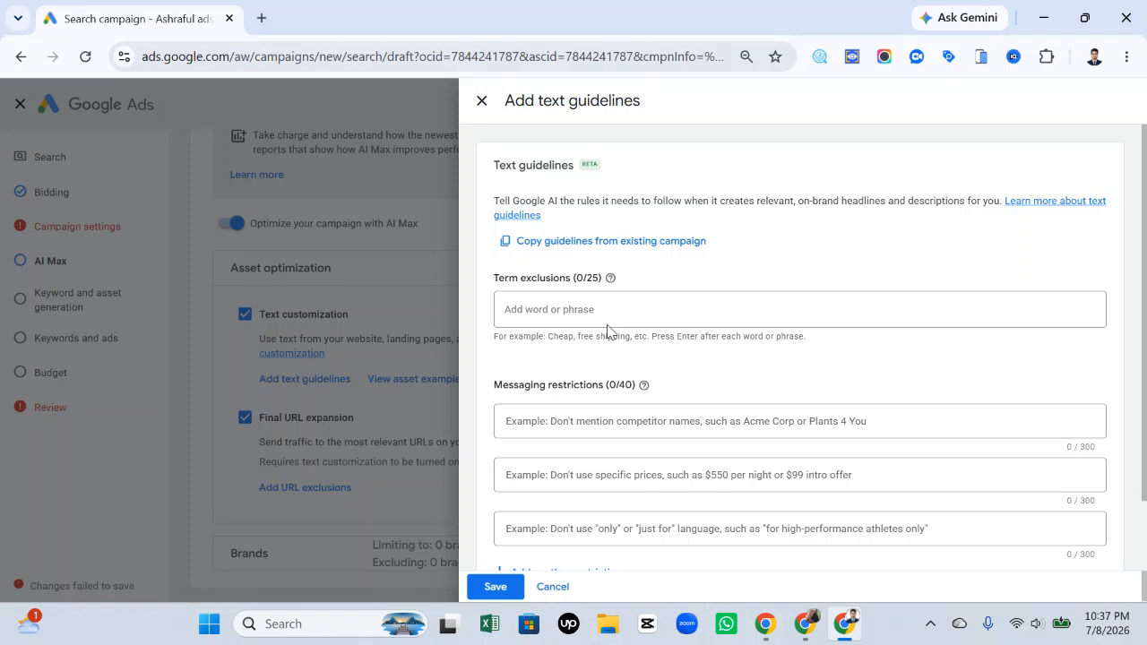
{"action": "left_click_drag", "start_coordinate": [493, 279], "coordinate": [593, 270]}
{"action": "left_click", "coordinate": [640, 266]}
{"action": "left_click", "coordinate": [570, 305]}
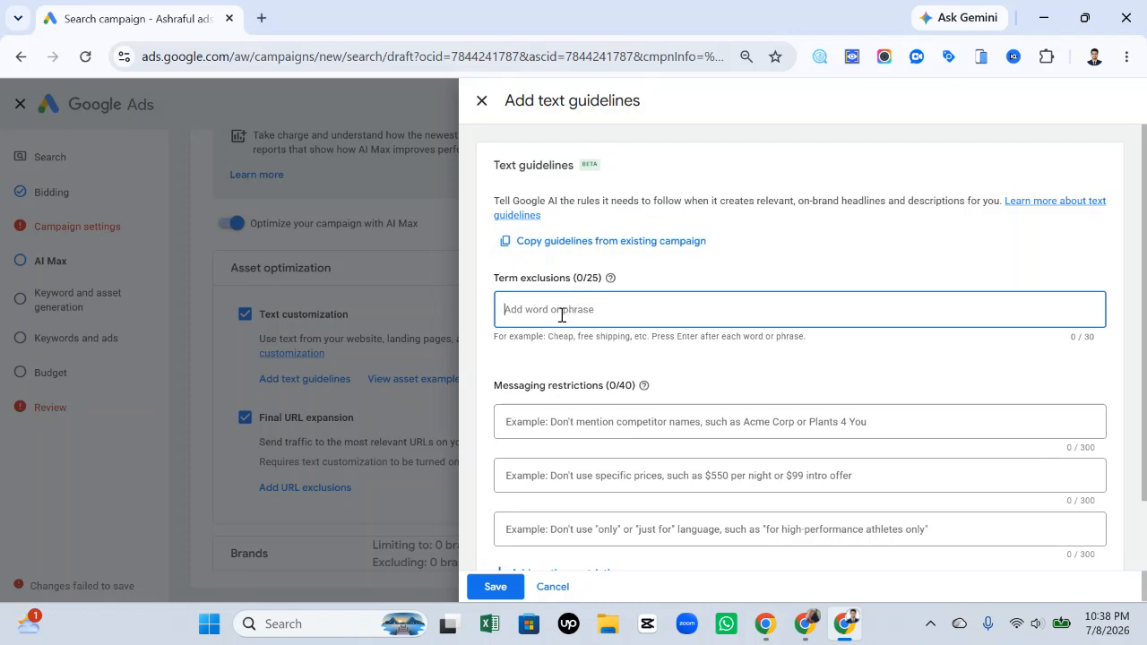
{"action": "type", "text": "cheap"}
{"action": "key", "text": "Return"}
Add "free shipping" as a second term exclusion in the text guidelines
{"action": "left_click_drag", "start_coordinate": [595, 341], "coordinate": [700, 346]}
{"action": "left_click", "coordinate": [589, 321]}
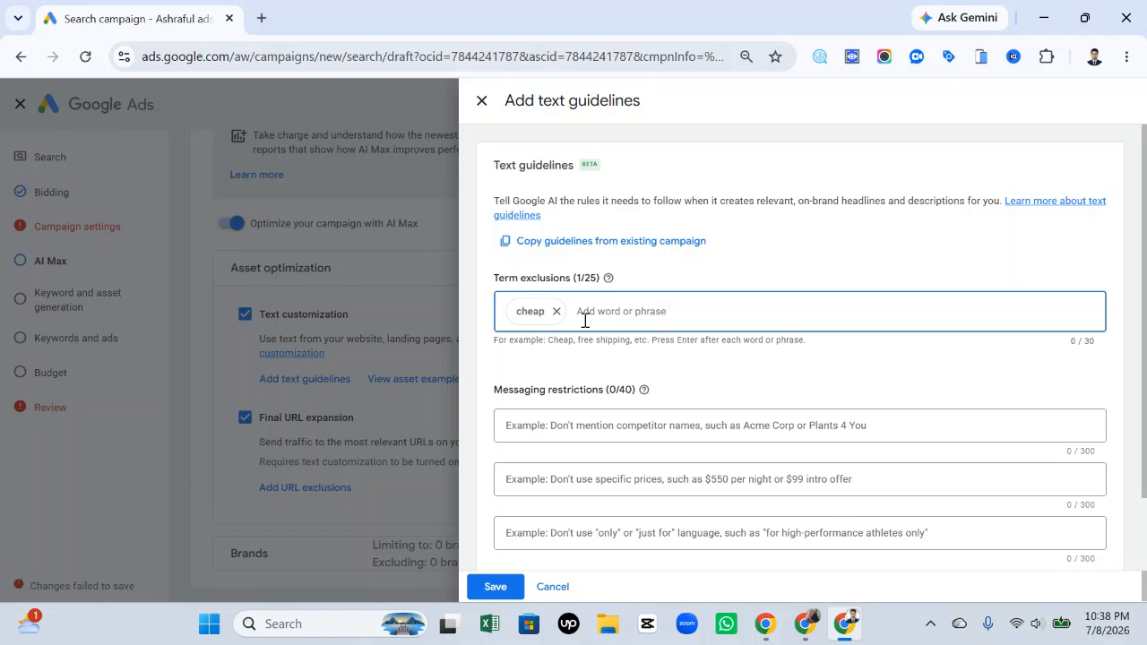
{"action": "left_click_drag", "start_coordinate": [578, 340], "coordinate": [631, 352]}
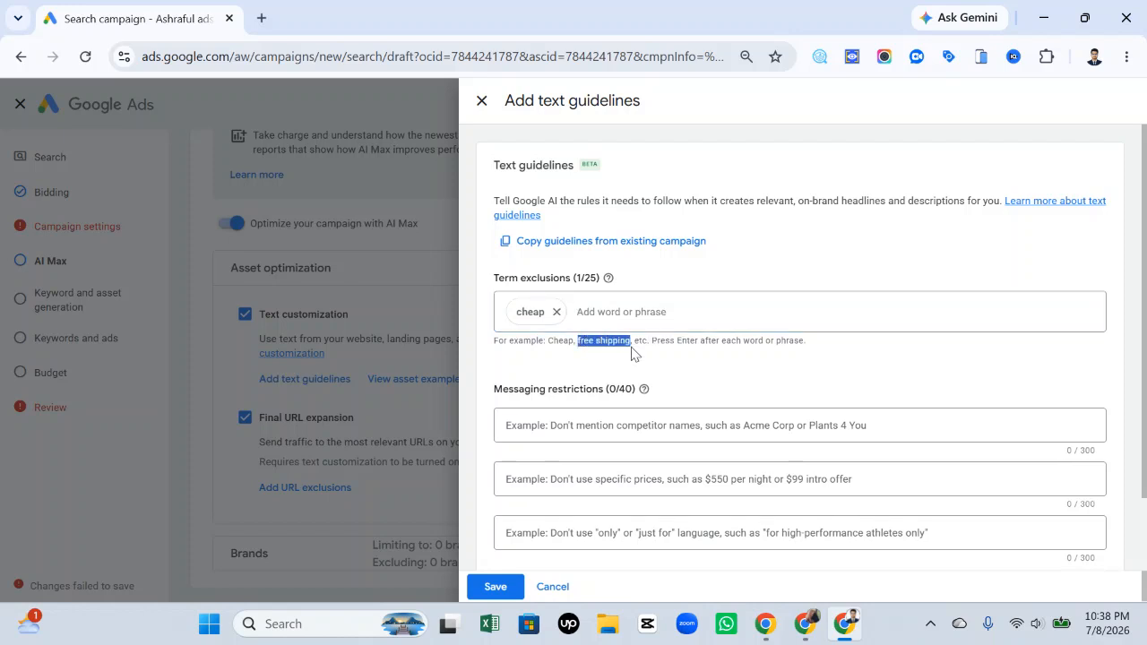
{"action": "double_click", "coordinate": [599, 340]}
{"action": "left_click", "coordinate": [587, 343]}
{"action": "left_click_drag", "start_coordinate": [575, 344], "coordinate": [624, 355]}
{"action": "left_click", "coordinate": [618, 316]}
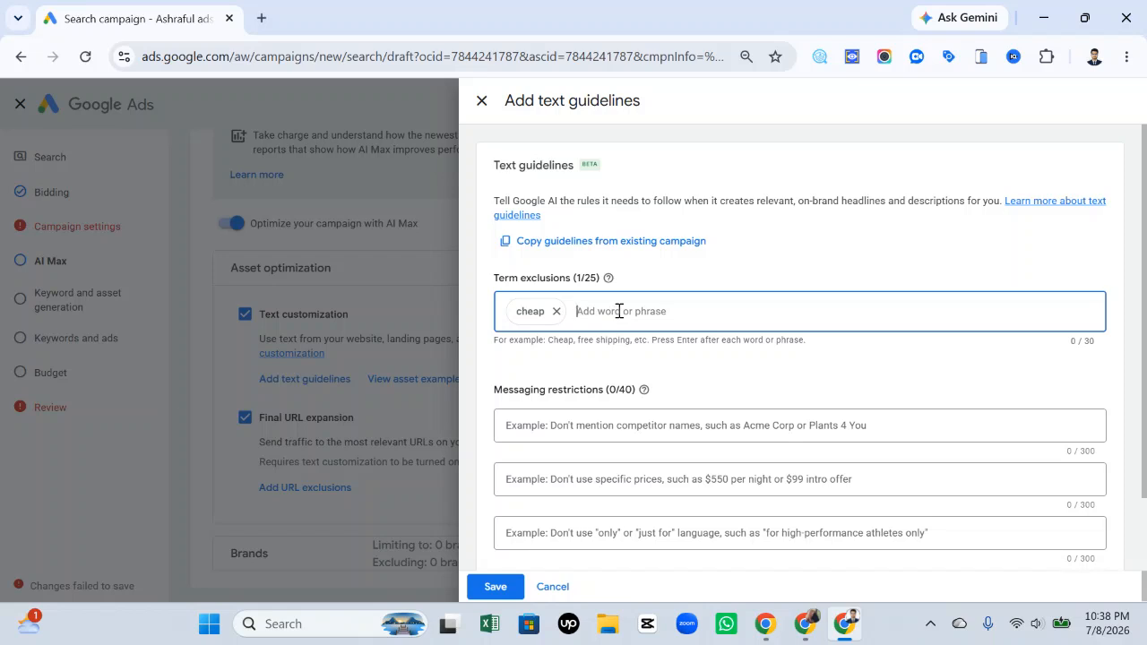
{"action": "type", "text": "free shipping"}
{"action": "key", "text": "Return"}
Examine the "free shipping" entry, the Term exclusions section and the Messaging restrictions section of the text guidelines
{"action": "left_click", "coordinate": [614, 310]}
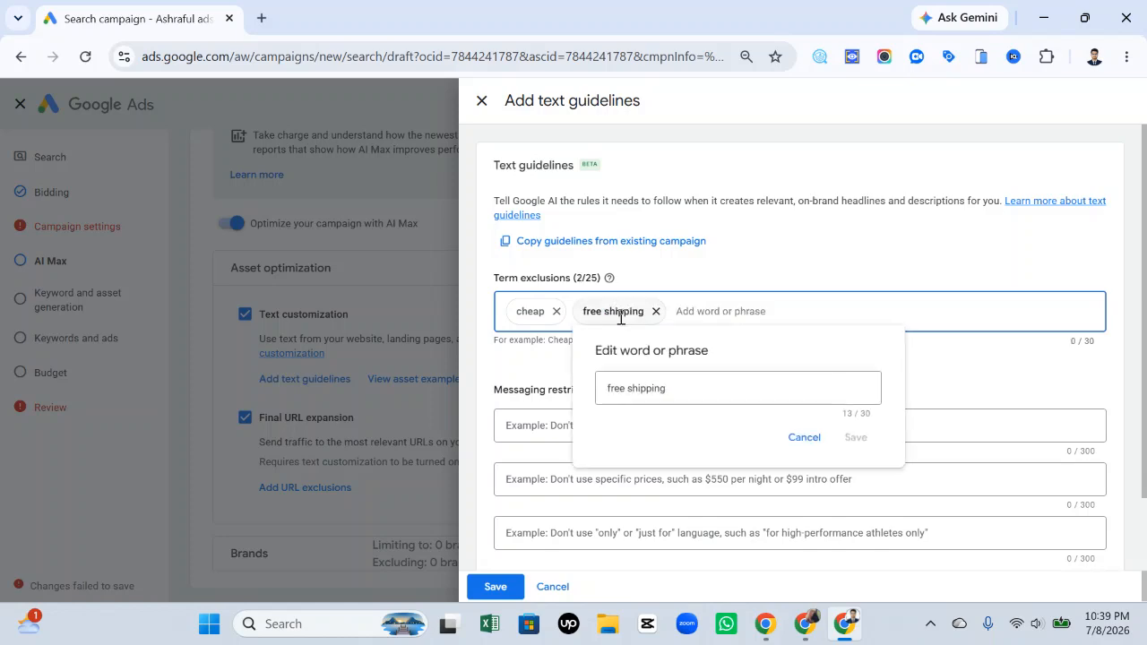
{"action": "left_click", "coordinate": [618, 283]}
{"action": "left_click", "coordinate": [638, 311]}
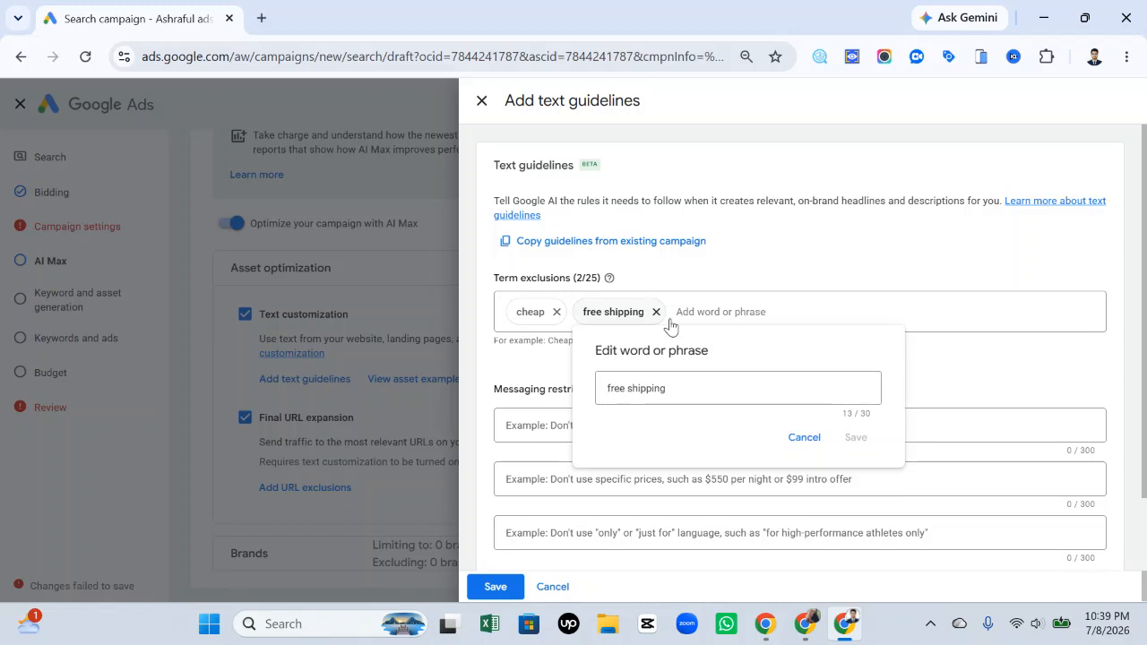
{"action": "left_click", "coordinate": [713, 322]}
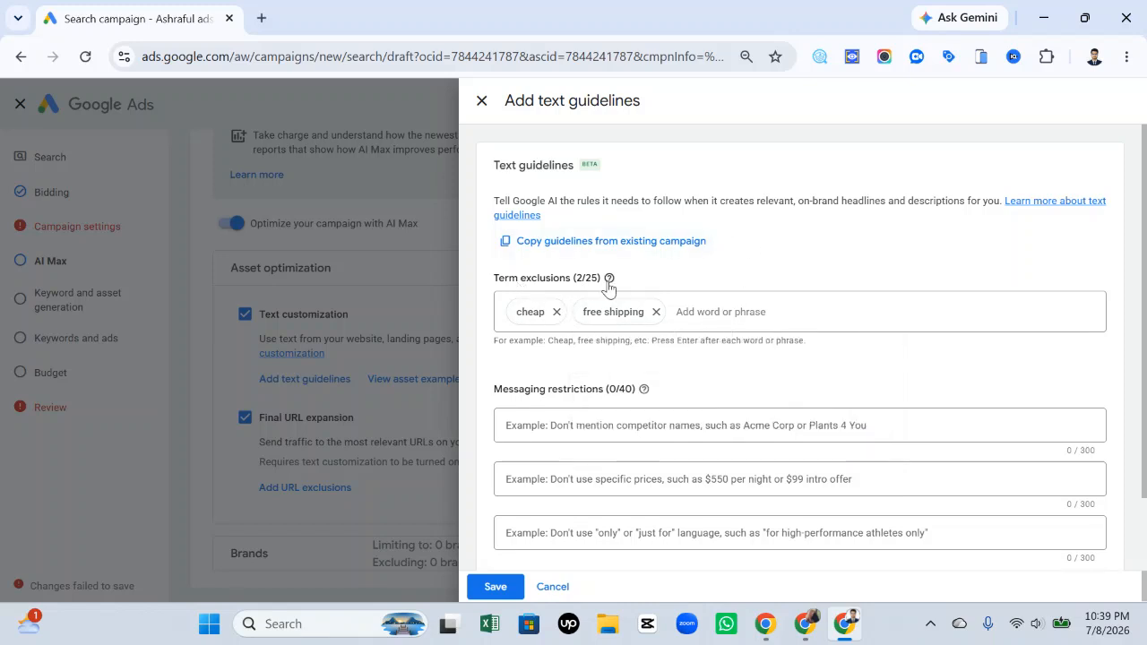
{"action": "left_click_drag", "start_coordinate": [499, 284], "coordinate": [648, 281]}
{"action": "left_click", "coordinate": [736, 281]}
{"action": "scroll", "coordinate": [737, 280], "scroll_direction": "down", "scroll_amount": 1}
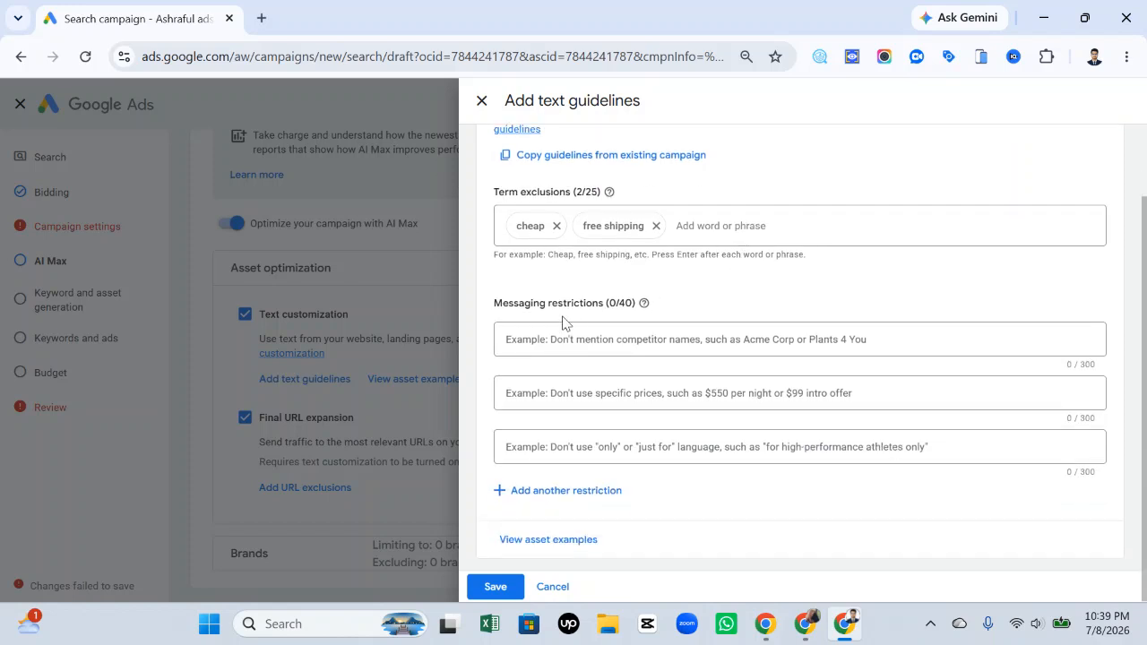
{"action": "left_click_drag", "start_coordinate": [496, 304], "coordinate": [618, 303]}
{"action": "left_click", "coordinate": [740, 305]}
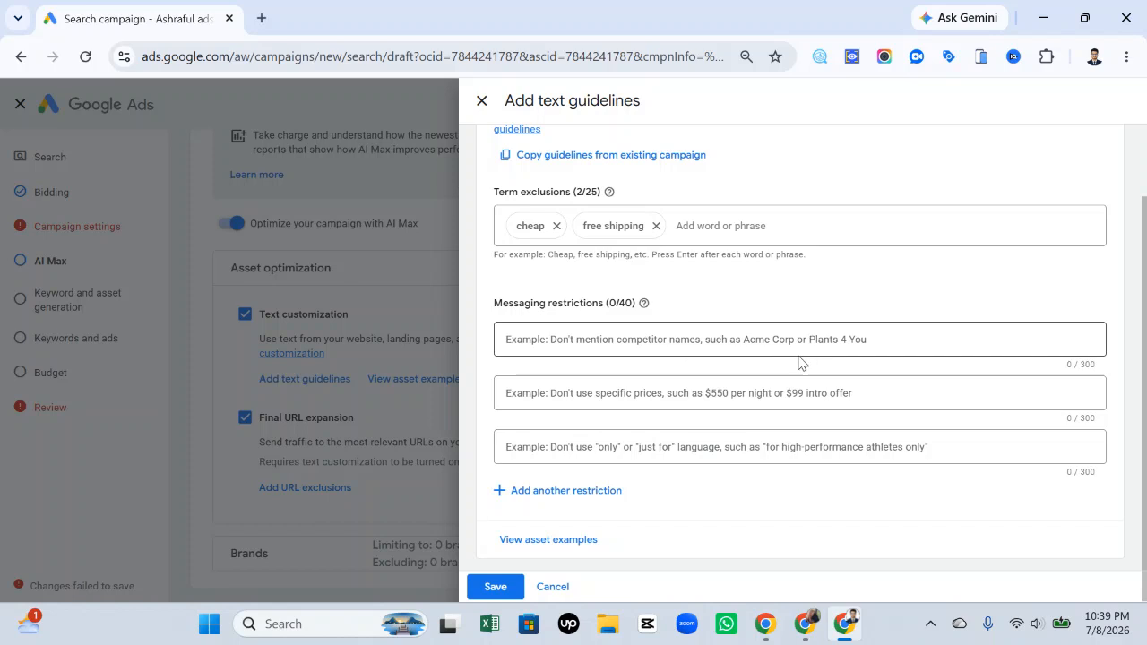
Examine the Messaging restrictions section and its three example restrictions on competitor names, specific prices and "only" or "just for" language
{"action": "left_click", "coordinate": [665, 342]}
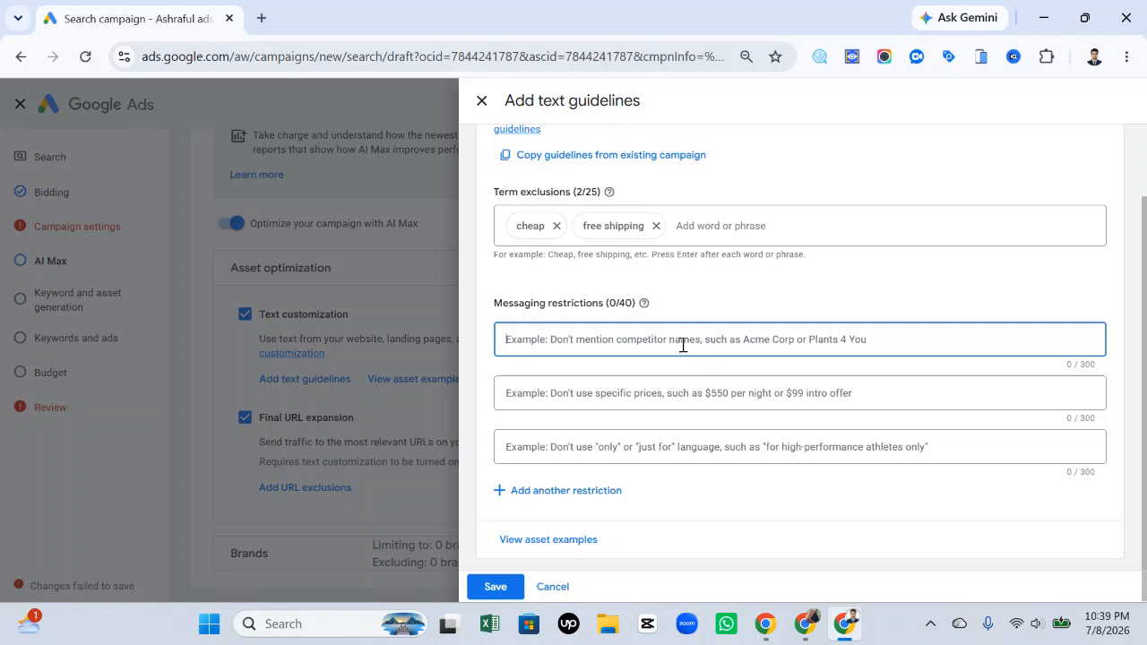
{"action": "left_click", "coordinate": [703, 300]}
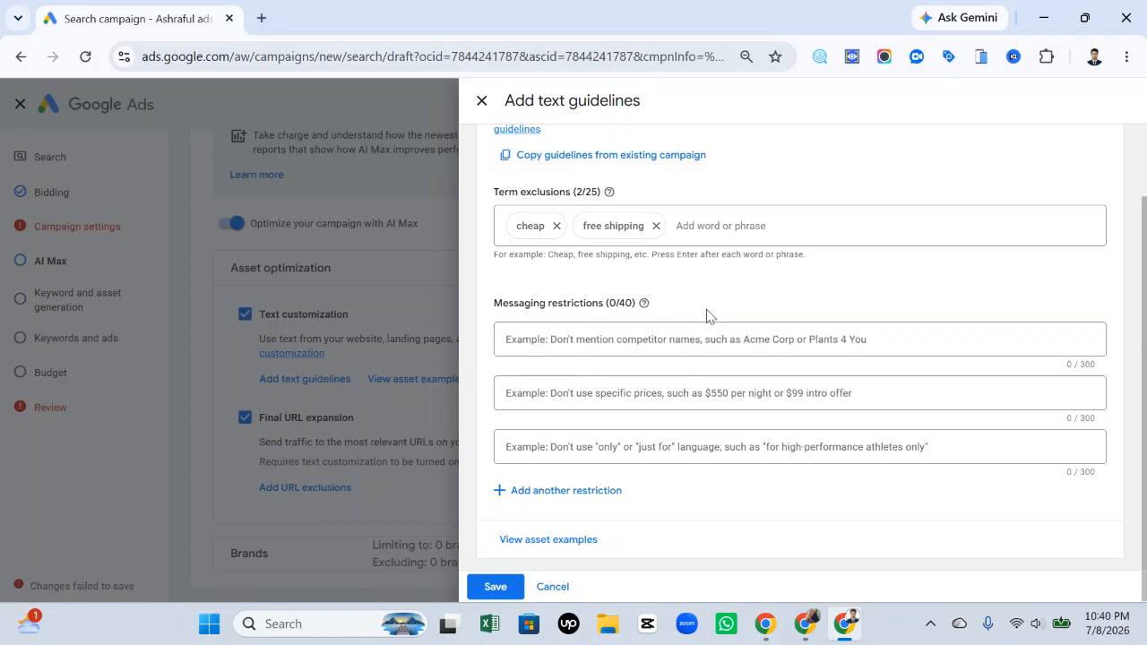
{"action": "left_click", "coordinate": [674, 336]}
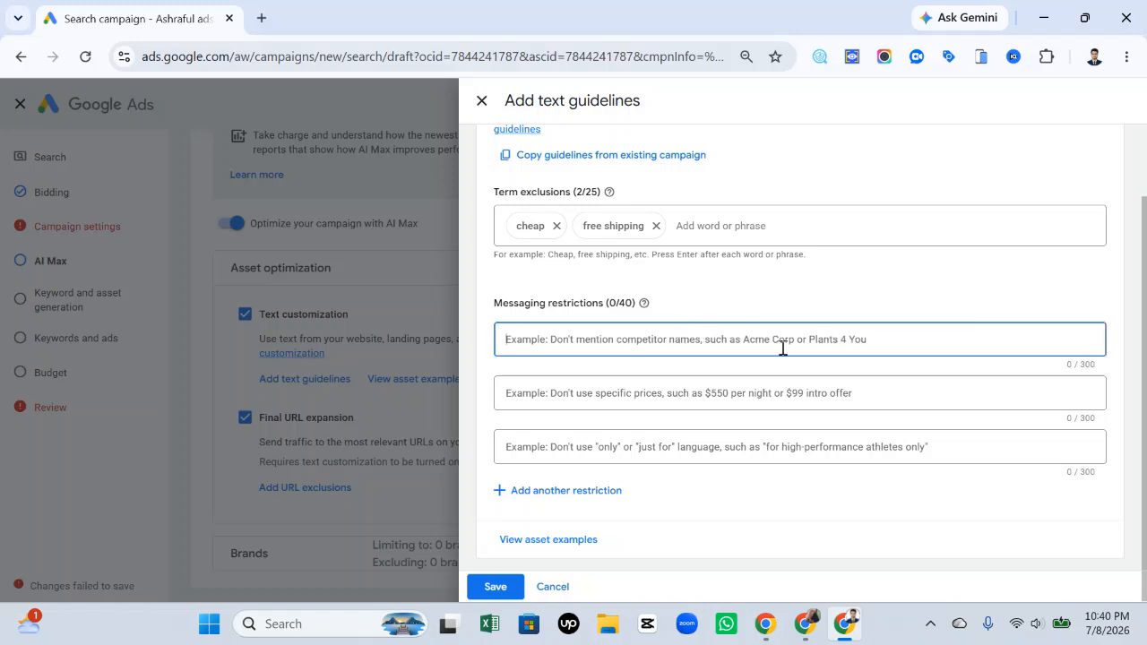
{"action": "left_click", "coordinate": [608, 405]}
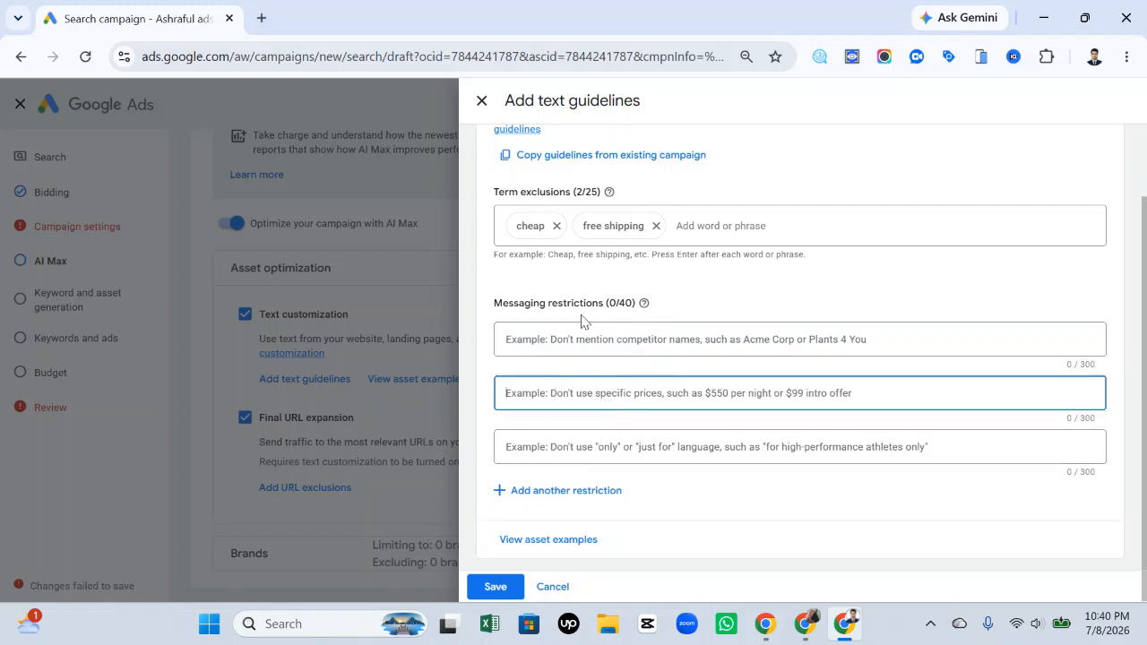
{"action": "left_click_drag", "start_coordinate": [484, 310], "coordinate": [660, 315]}
{"action": "left_click", "coordinate": [709, 309]}
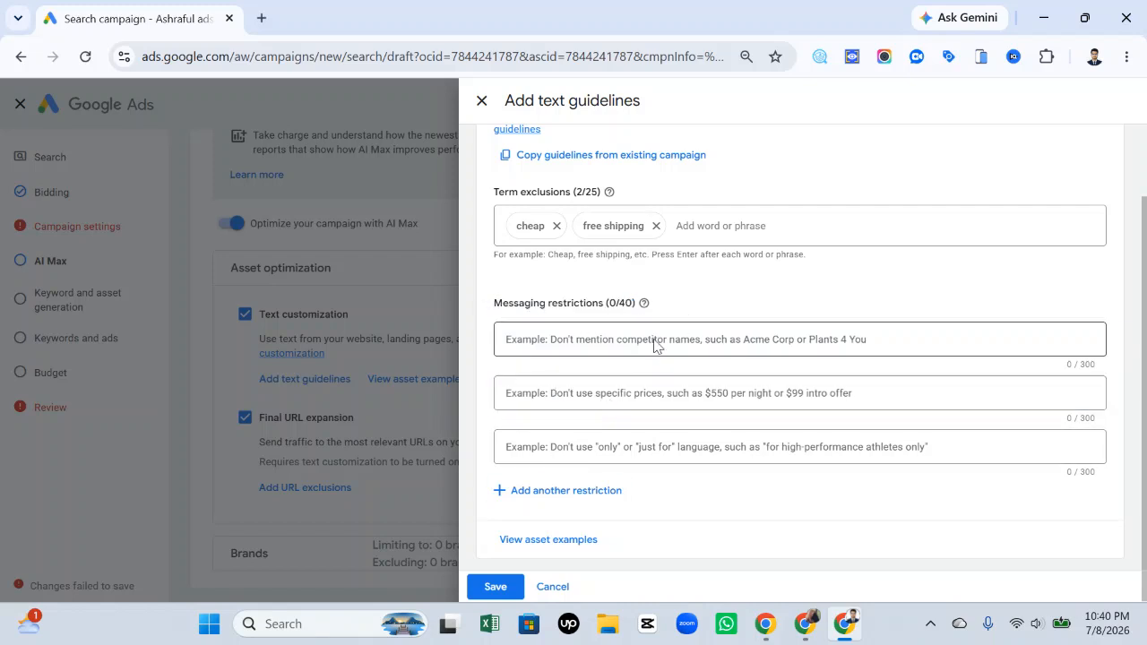
{"action": "left_click", "coordinate": [551, 400]}
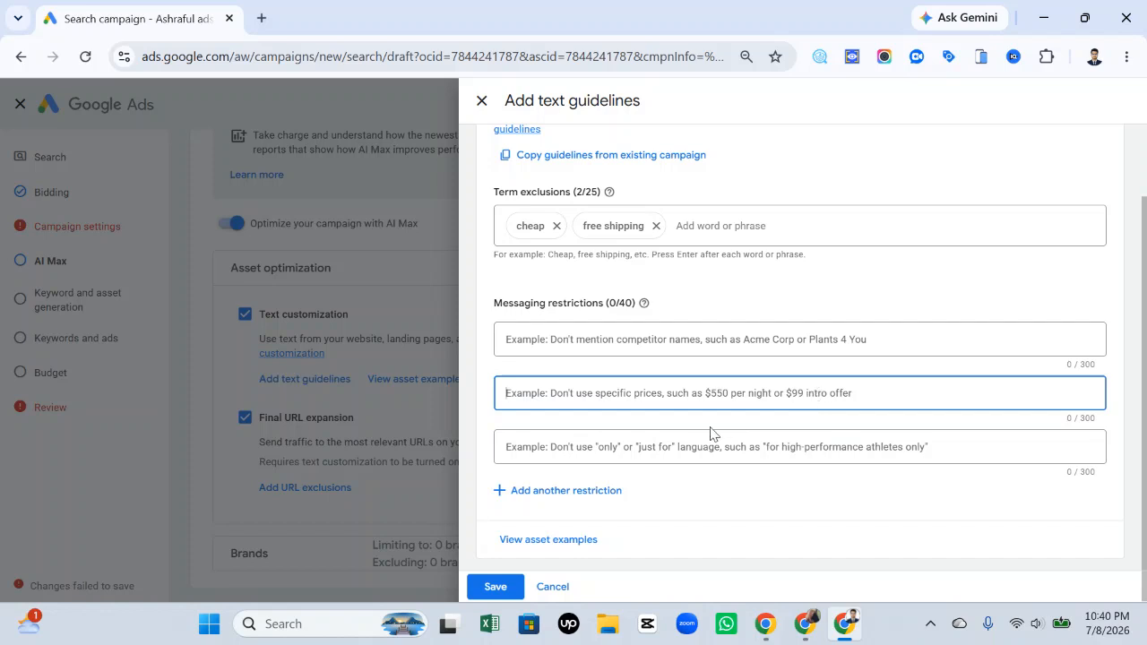
{"action": "left_click", "coordinate": [510, 443]}
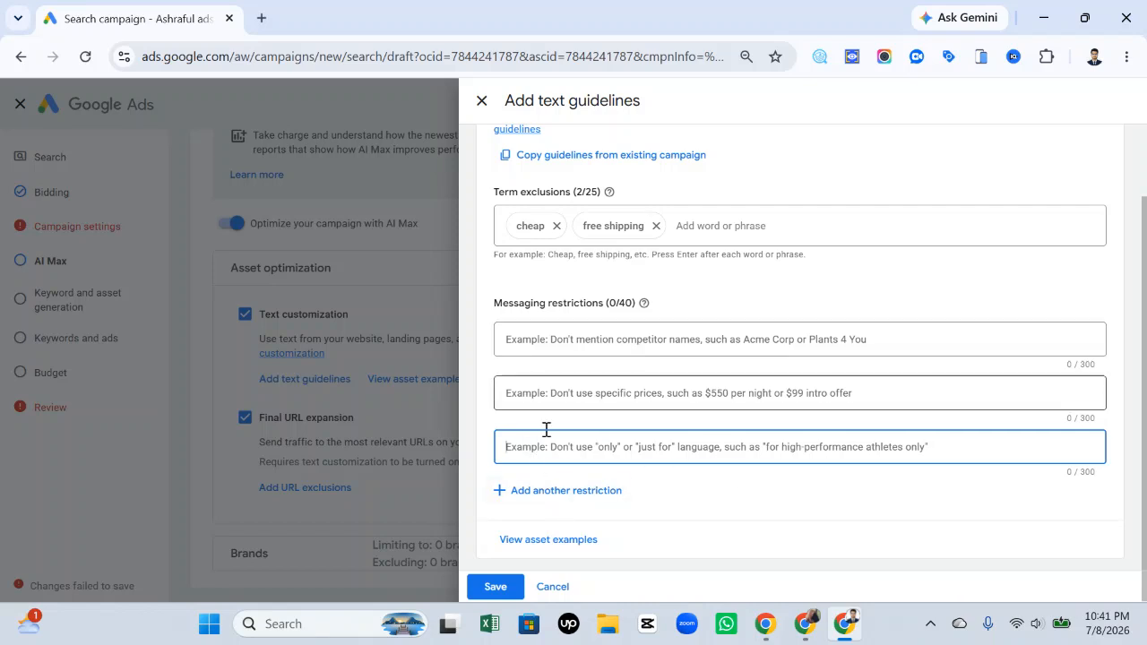
Add three more blank restriction fields under Messaging restrictions in the text guidelines
{"action": "left_click", "coordinate": [554, 493]}
{"action": "left_click", "coordinate": [565, 518]}
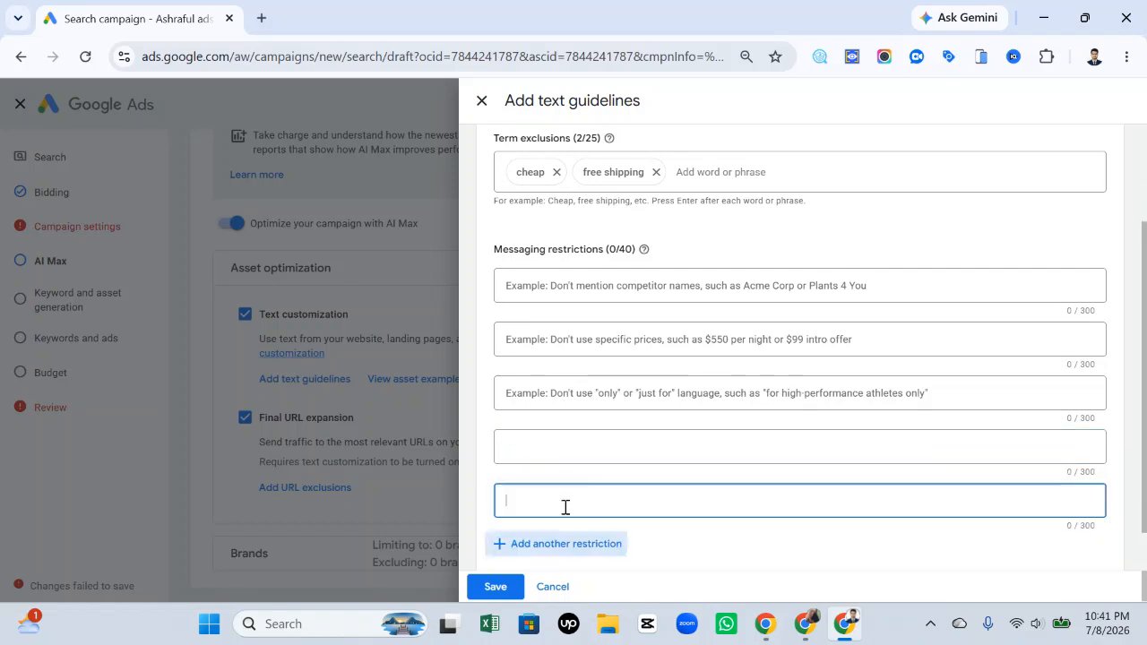
{"action": "left_click", "coordinate": [582, 543]}
{"action": "left_click_drag", "start_coordinate": [496, 249], "coordinate": [660, 259]}
{"action": "left_click", "coordinate": [768, 240]}
{"action": "scroll", "coordinate": [776, 240], "scroll_direction": "down", "scroll_amount": 1}
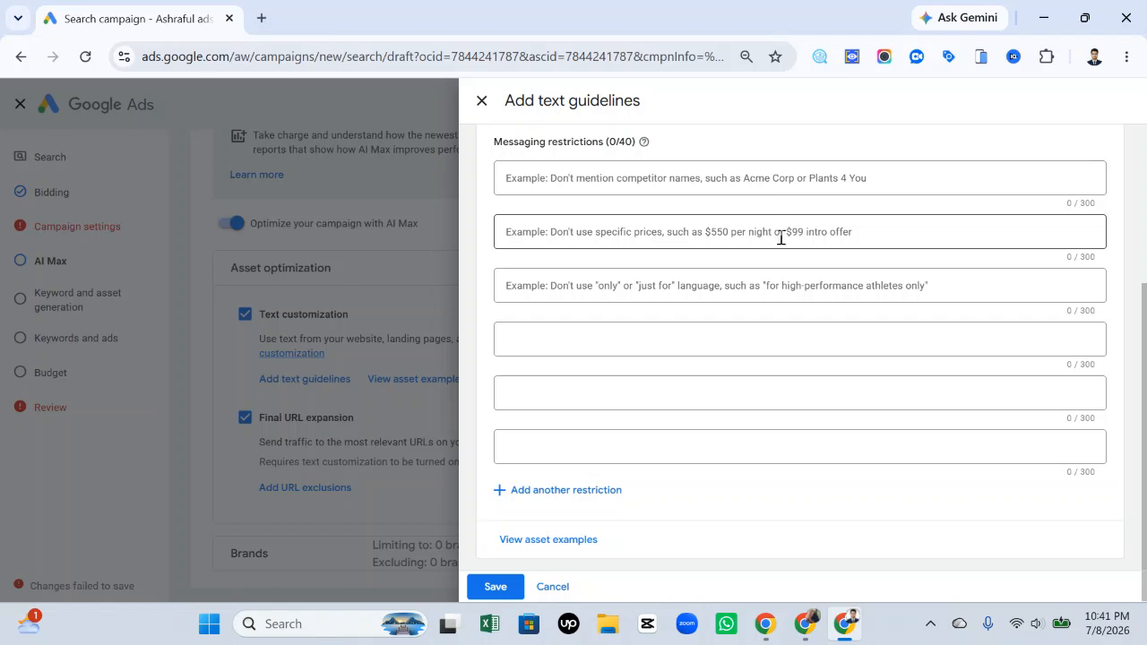
Examine the expanded Messaging restrictions fields, and view the asset examples page before returning to the text guidelines
{"action": "left_click", "coordinate": [620, 285]}
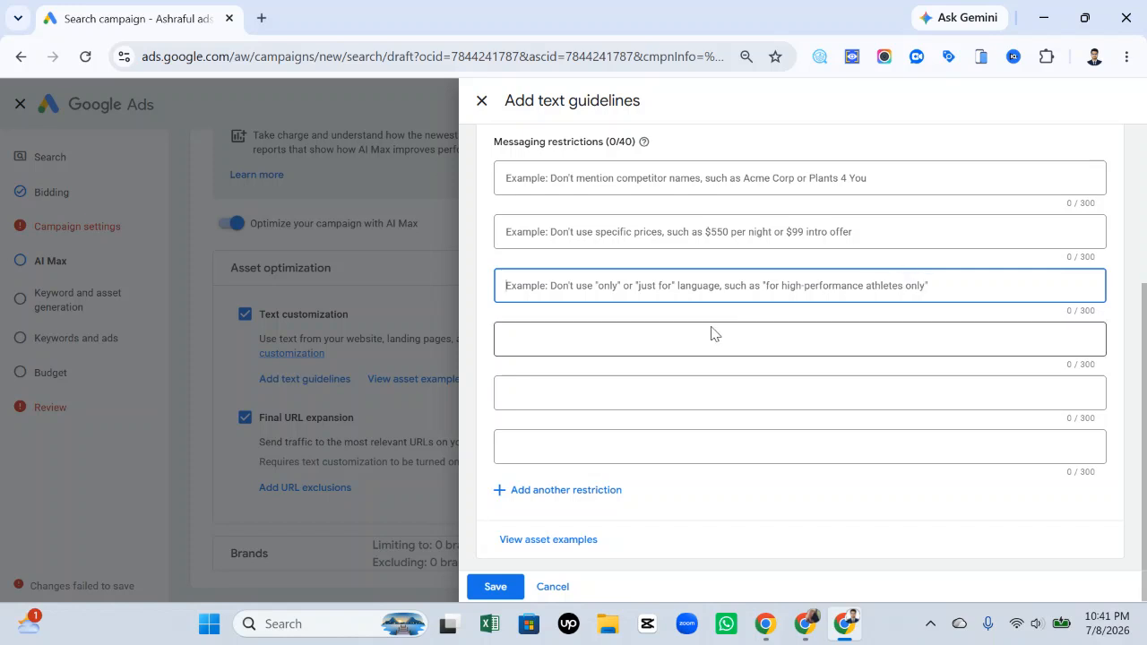
{"action": "scroll", "coordinate": [712, 332], "scroll_direction": "up", "scroll_amount": 1}
{"action": "left_click", "coordinate": [730, 273]}
{"action": "scroll", "coordinate": [586, 310], "scroll_direction": "down", "scroll_amount": 1}
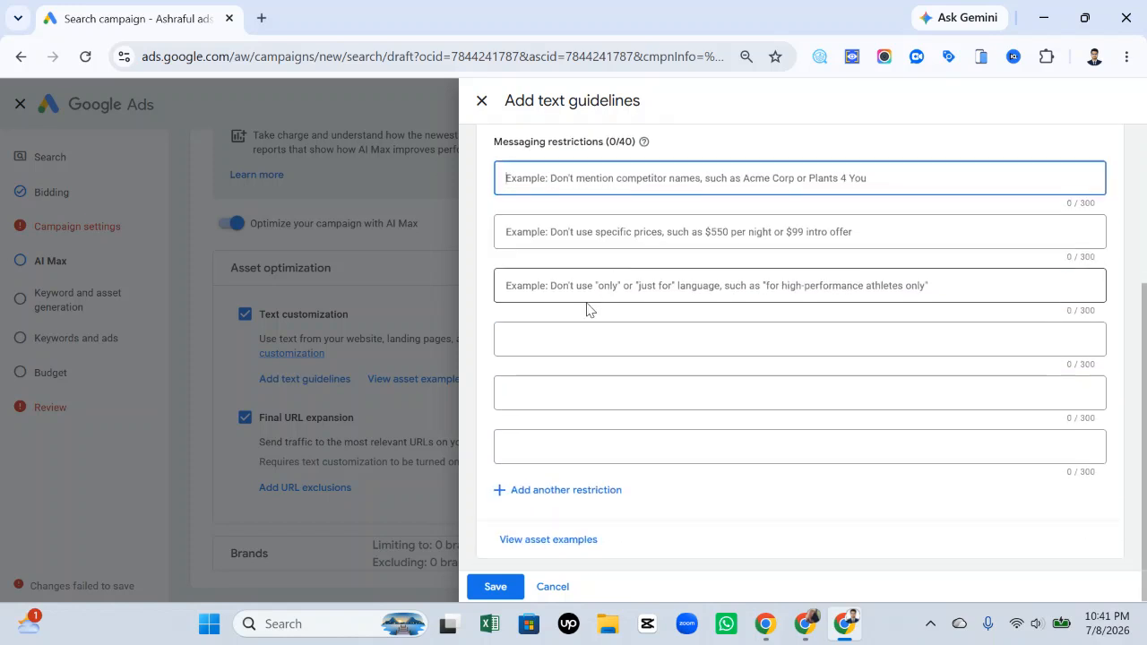
{"action": "left_click_drag", "start_coordinate": [494, 142], "coordinate": [706, 150]}
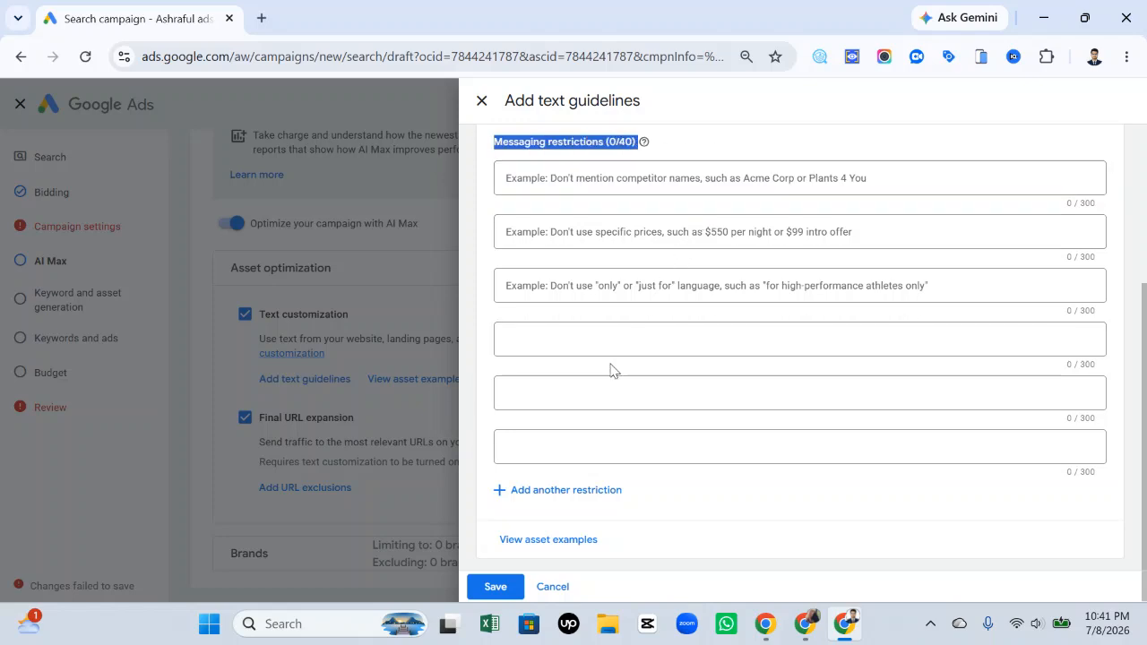
{"action": "left_click", "coordinate": [594, 553]}
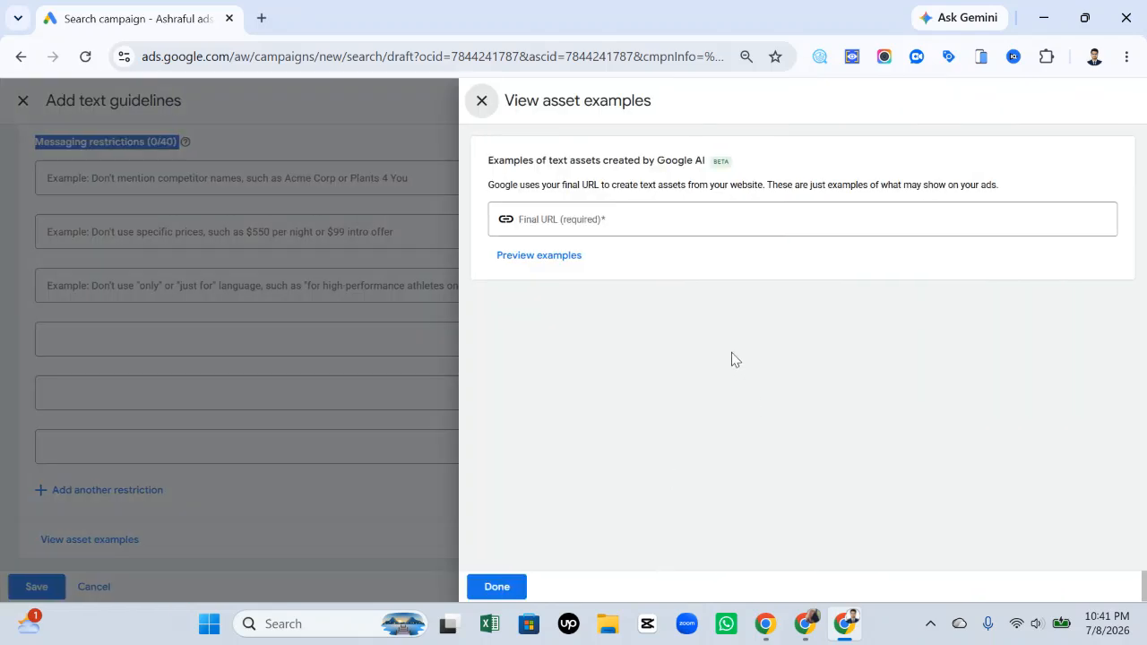
{"action": "left_click", "coordinate": [481, 100]}
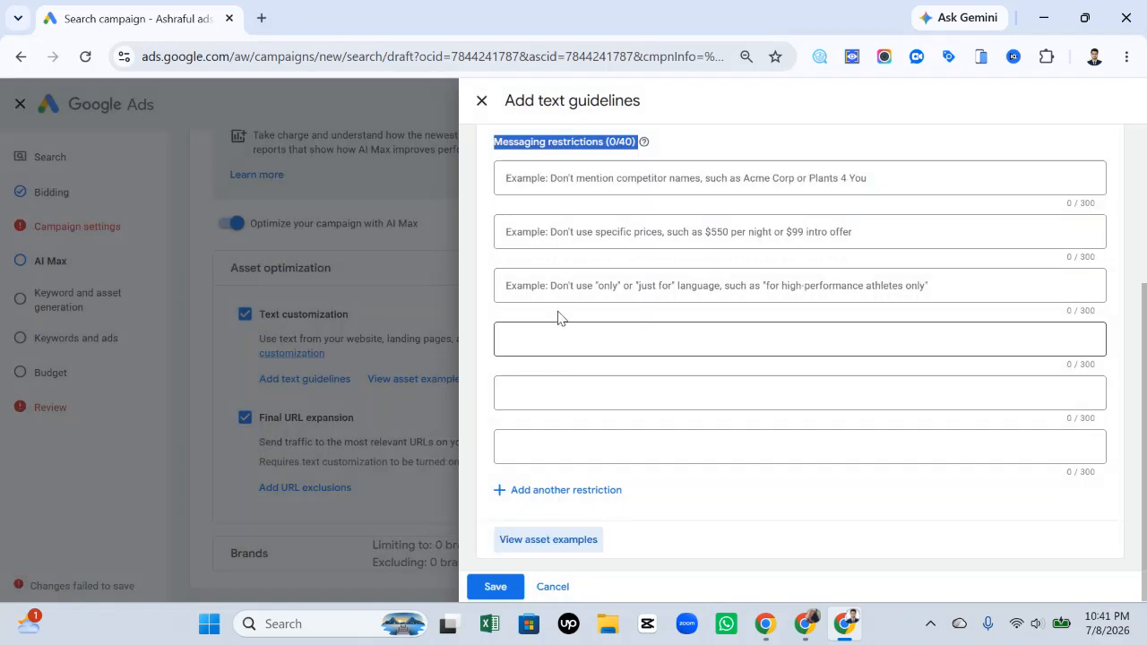
Remove the "cheap" and "free shipping" term exclusions from the text guidelines
{"action": "scroll", "coordinate": [583, 220], "scroll_direction": "up", "scroll_amount": 3}
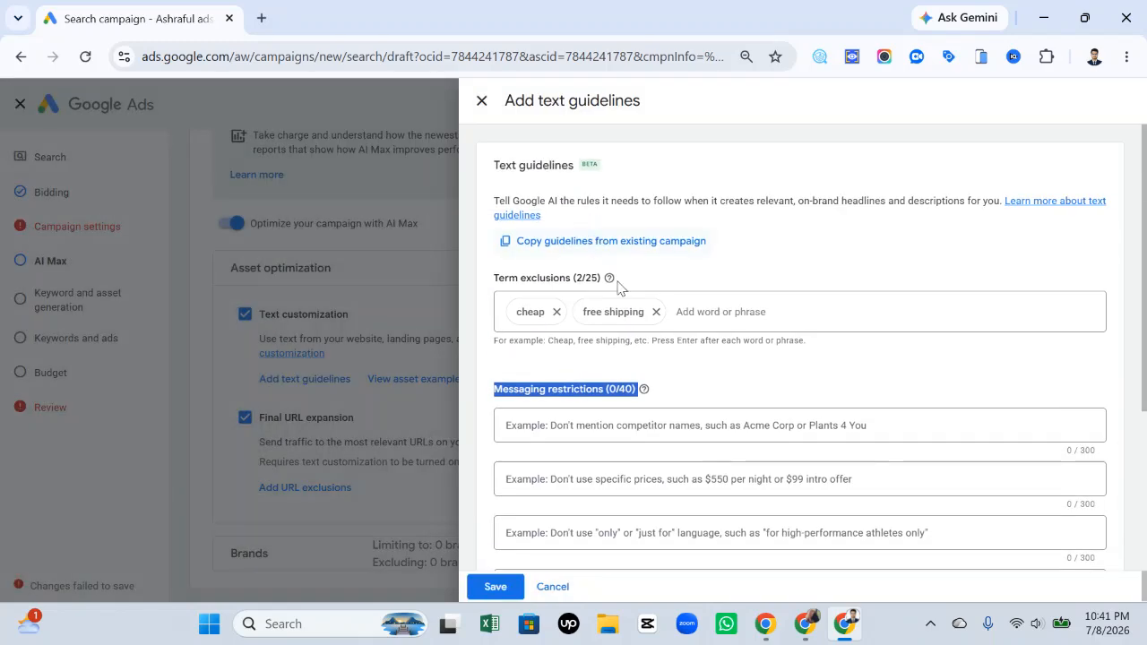
{"action": "left_click", "coordinate": [555, 310]}
{"action": "left_click", "coordinate": [589, 311]}
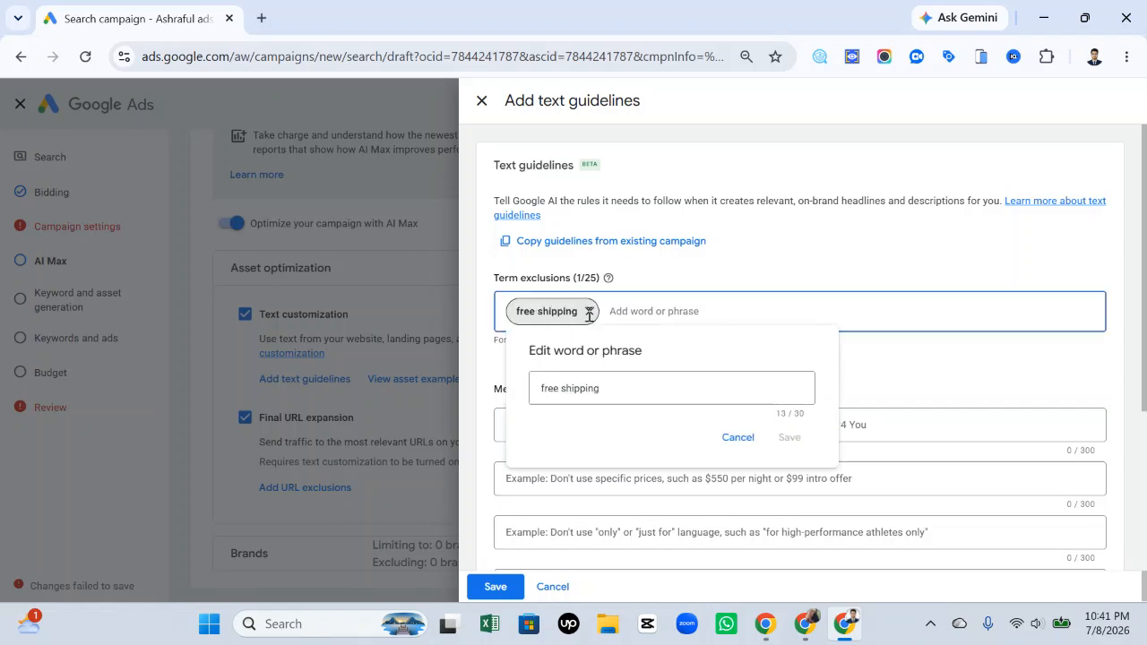
{"action": "scroll", "coordinate": [637, 310], "scroll_direction": "down", "scroll_amount": 2}
Add one more blank messaging restriction field, and close the text guidelines without saving
{"action": "left_click", "coordinate": [597, 238]}
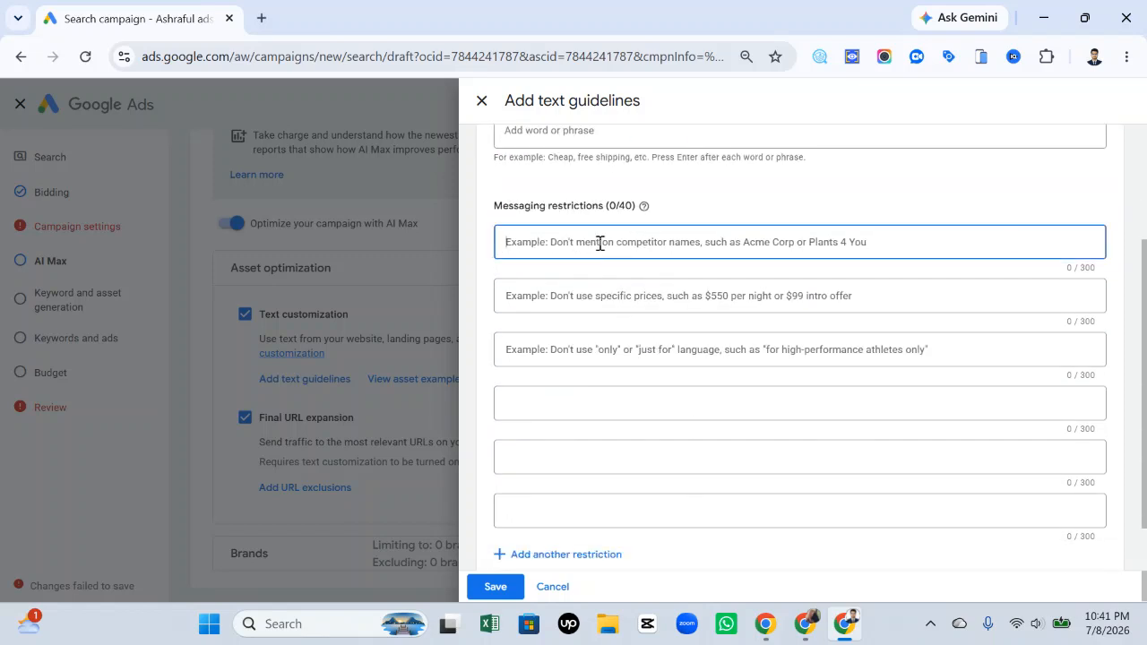
{"action": "left_click_drag", "start_coordinate": [495, 207], "coordinate": [656, 228]}
{"action": "left_click", "coordinate": [658, 403]}
{"action": "scroll", "coordinate": [699, 415], "scroll_direction": "down", "scroll_amount": 1}
{"action": "left_click", "coordinate": [605, 490]}
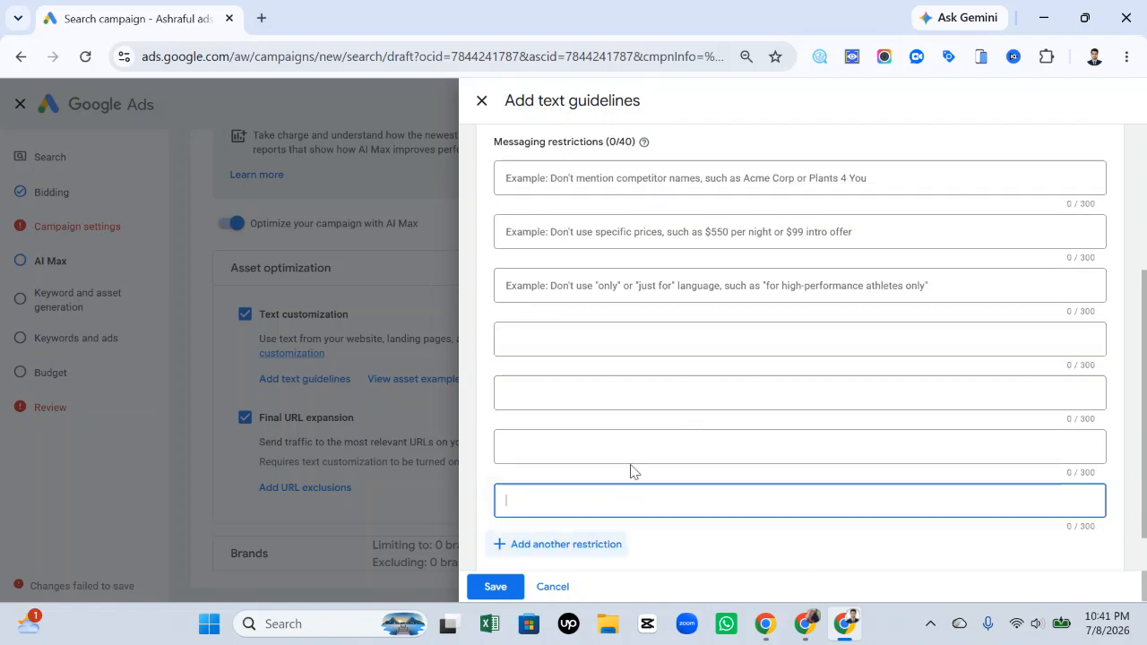
{"action": "scroll", "coordinate": [935, 284], "scroll_direction": "down", "scroll_amount": 1}
{"action": "scroll", "coordinate": [942, 277], "scroll_direction": "up", "scroll_amount": 5}
{"action": "scroll", "coordinate": [914, 308], "scroll_direction": "down", "scroll_amount": 2}
{"action": "scroll", "coordinate": [914, 308], "scroll_direction": "down", "scroll_amount": 2}
{"action": "scroll", "coordinate": [579, 213], "scroll_direction": "up", "scroll_amount": 3}
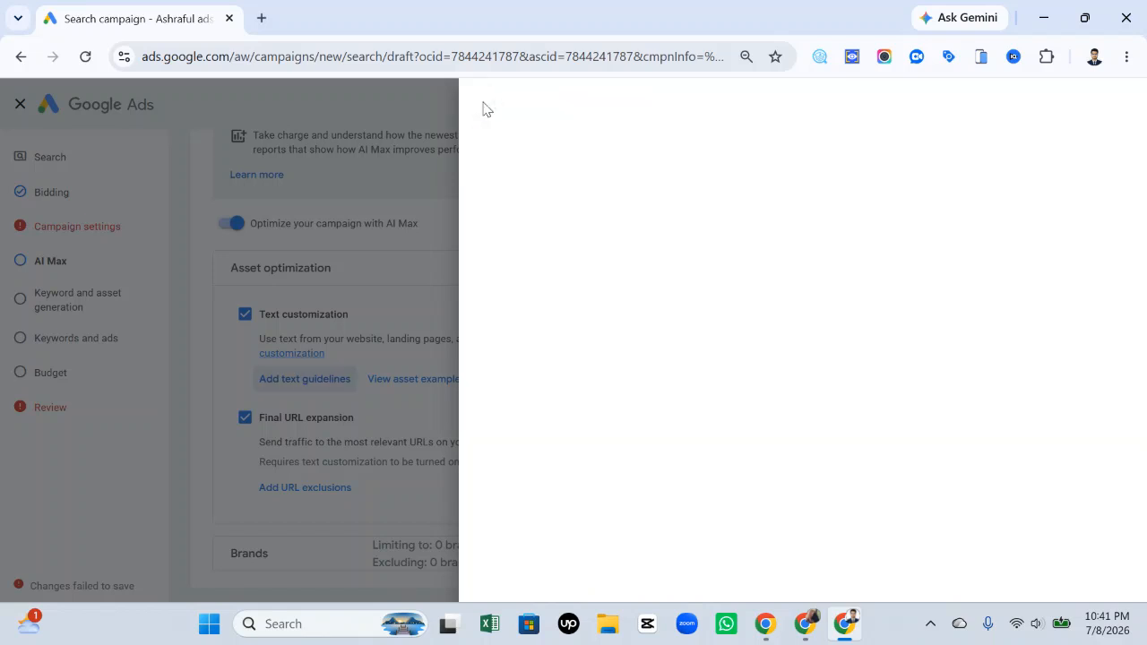
{"action": "left_click", "coordinate": [481, 102]}
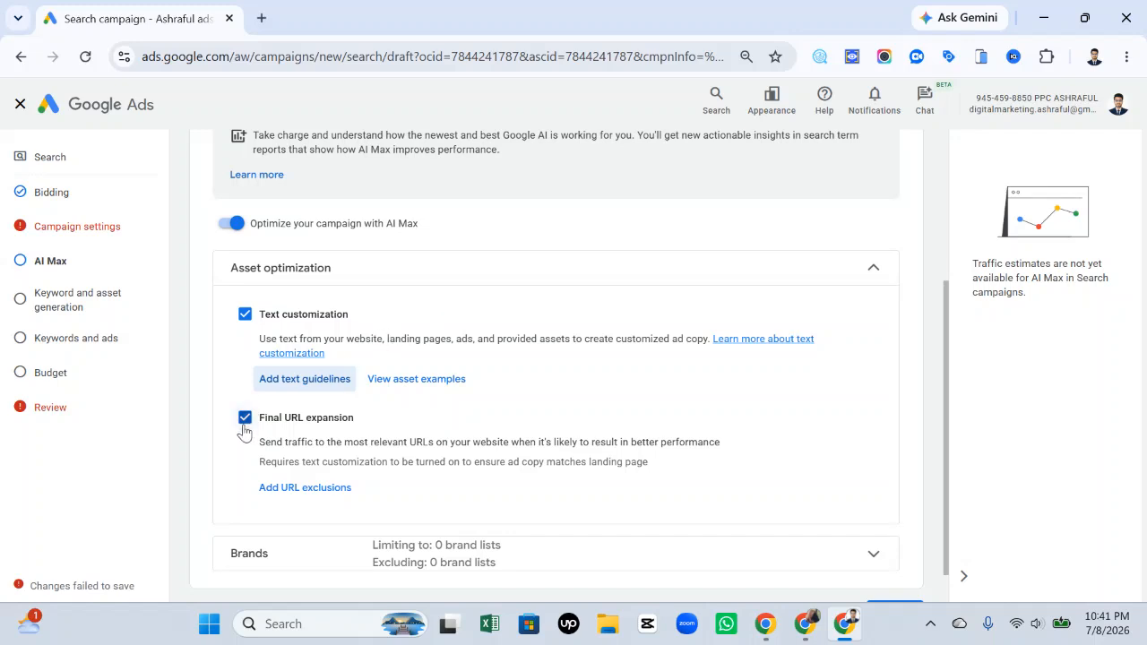
Outline the Final URL expansion section in red on a partial screen capture, and discard the capture
{"action": "left_click", "coordinate": [18, 18]}
{"action": "left_click", "coordinate": [705, 470]}
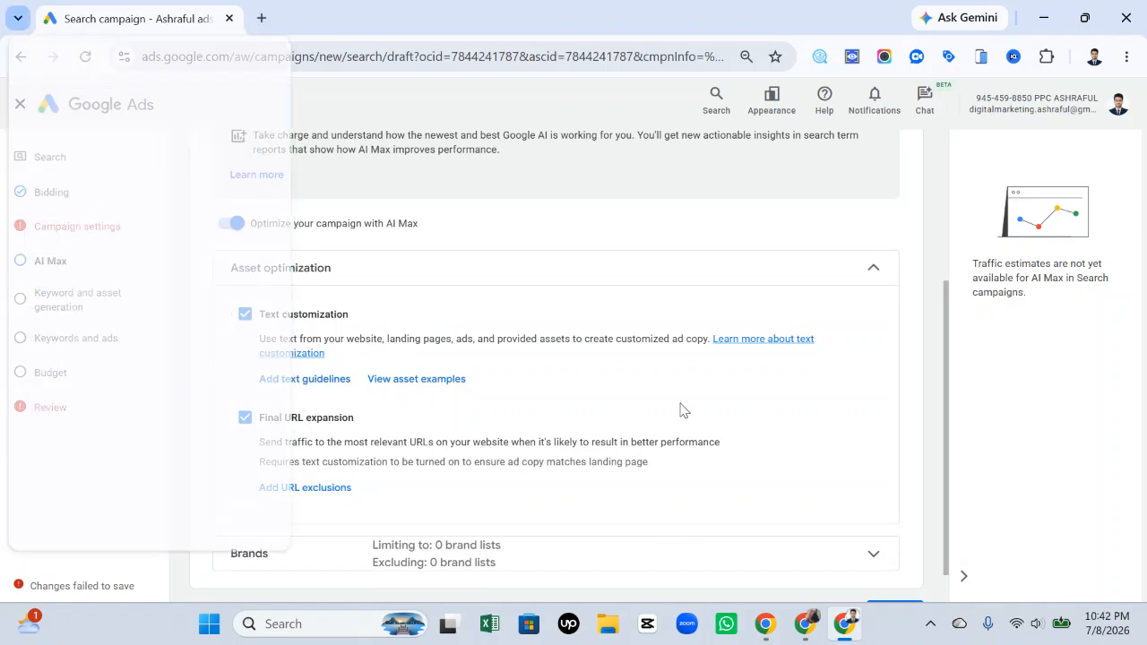
{"action": "key", "text": "Print"}
{"action": "left_click_drag", "start_coordinate": [38, 125], "coordinate": [1090, 617]}
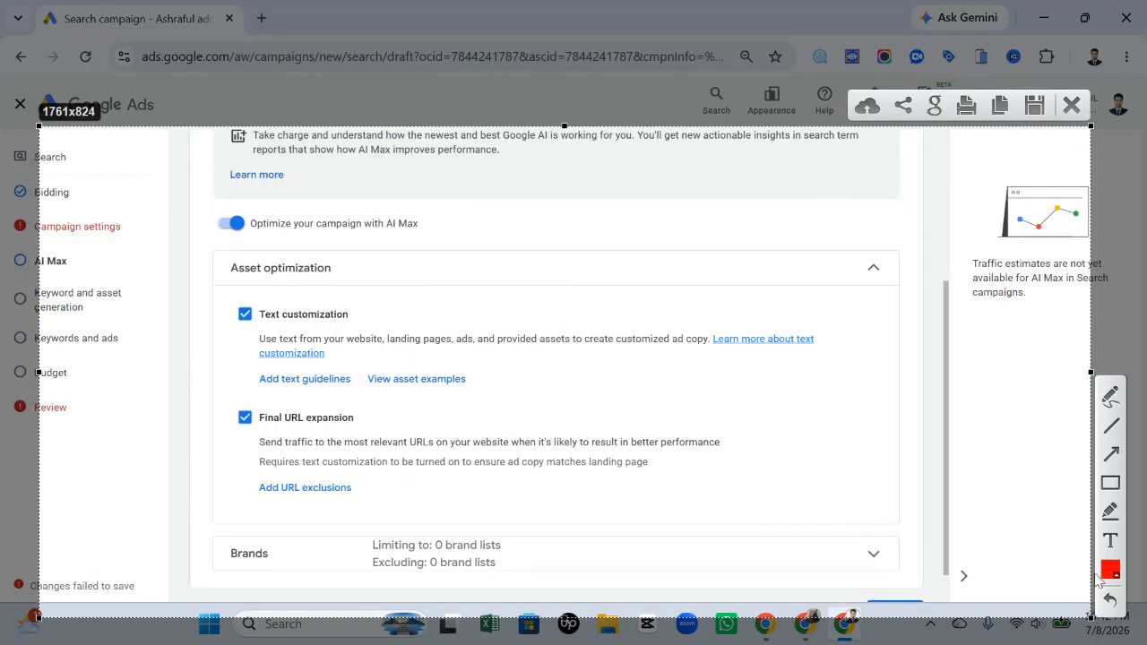
{"action": "left_click_drag", "start_coordinate": [197, 383], "coordinate": [804, 535]}
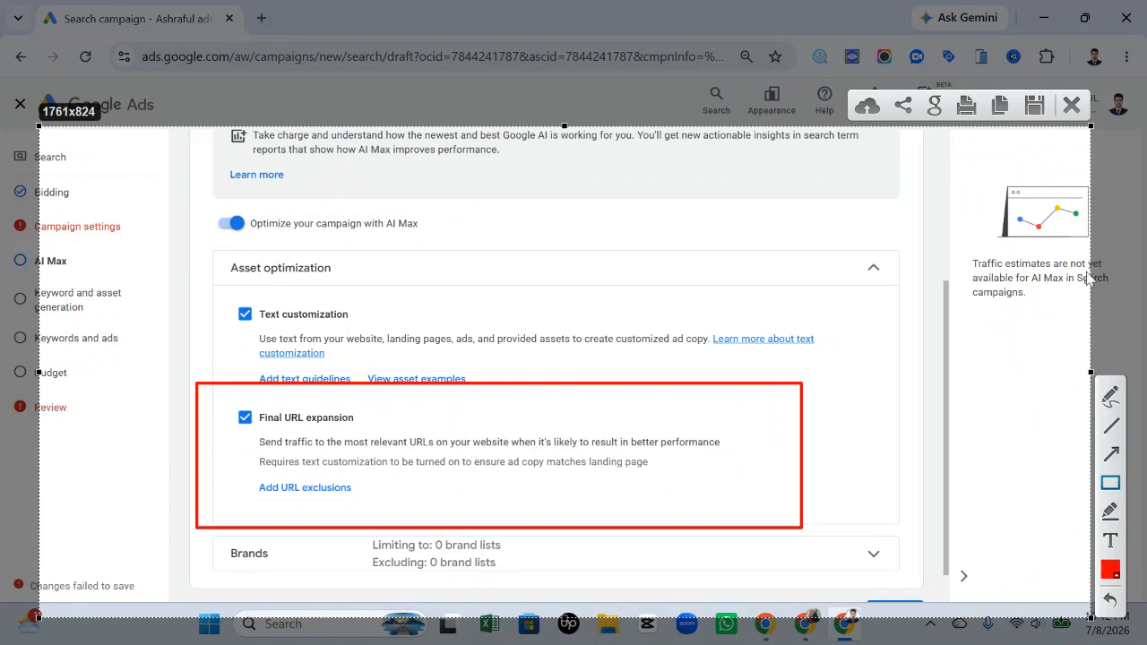
{"action": "left_click", "coordinate": [1076, 109]}
Turn Text customization off and on again, and re-enable Final URL expansion
{"action": "left_click", "coordinate": [247, 316]}
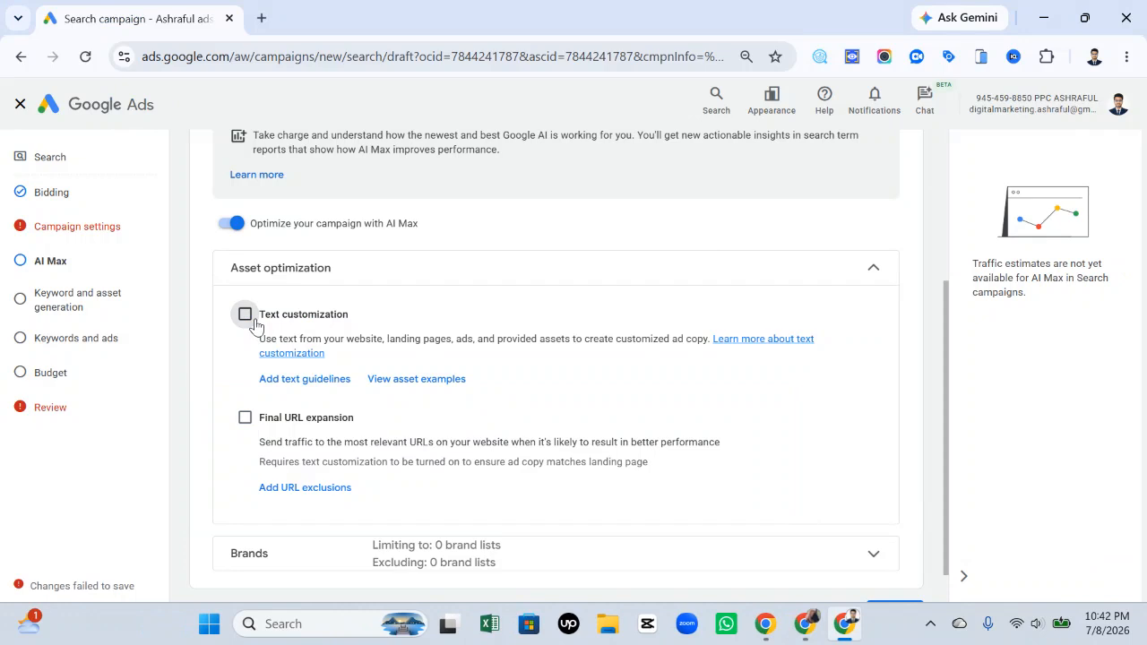
{"action": "left_click", "coordinate": [245, 315]}
{"action": "left_click", "coordinate": [245, 418]}
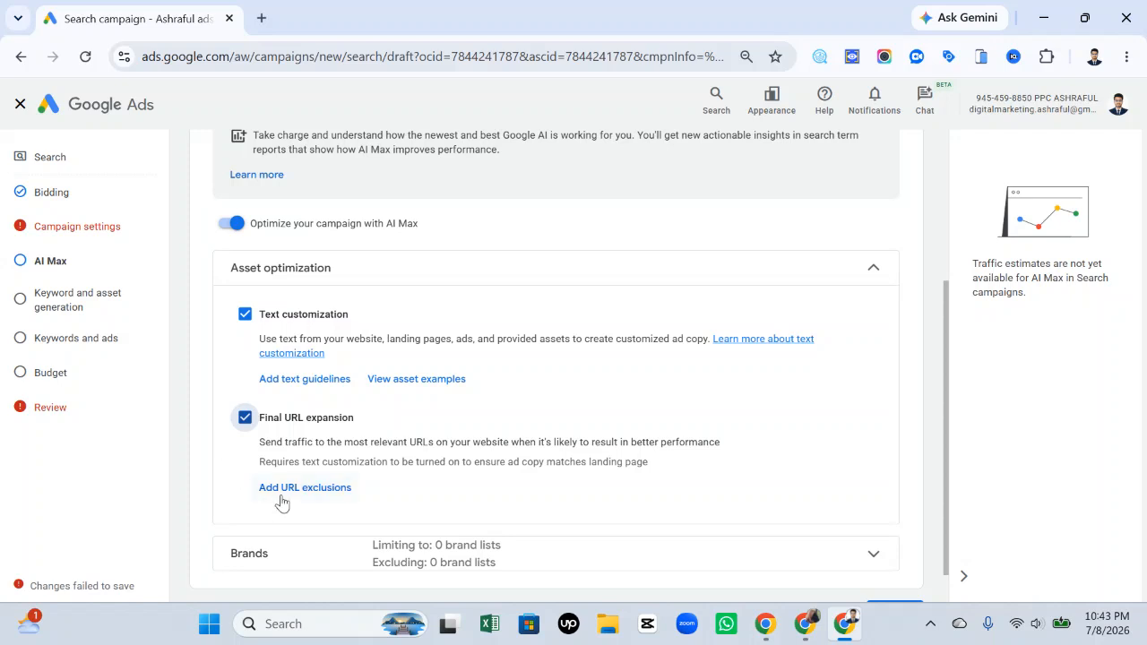
Outline the Add URL exclusions link in red on a partial screen capture, and discard the capture
{"action": "key", "text": "Print"}
{"action": "left_click_drag", "start_coordinate": [199, 424], "coordinate": [488, 532]}
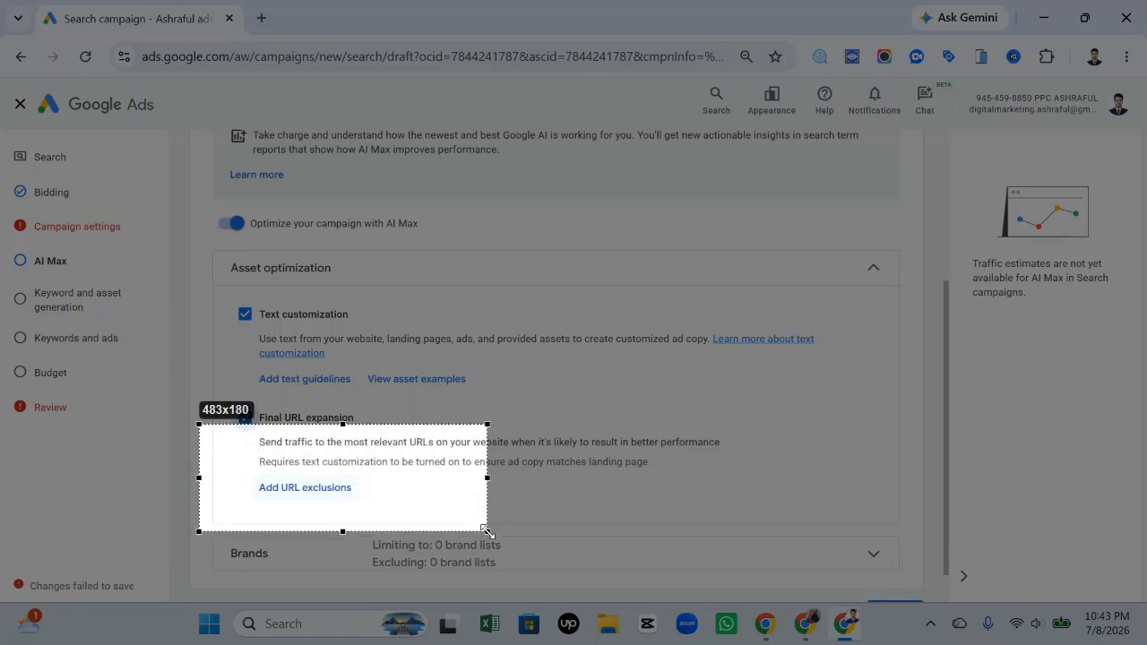
{"action": "left_click", "coordinate": [507, 396]}
{"action": "left_click_drag", "start_coordinate": [242, 471], "coordinate": [384, 503]}
{"action": "left_click", "coordinate": [467, 551]}
Open the URL exclusions for Final URL expansion, ready for entering the URLs to exclude
{"action": "left_click", "coordinate": [308, 489]}
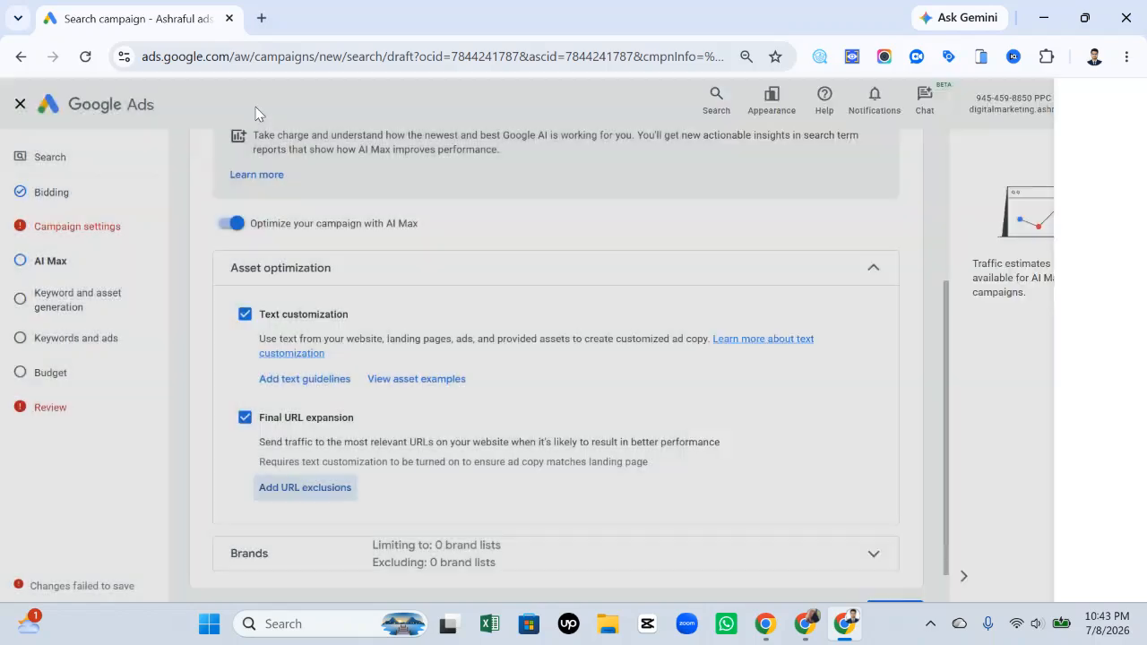
{"action": "left_click", "coordinate": [255, 106]}
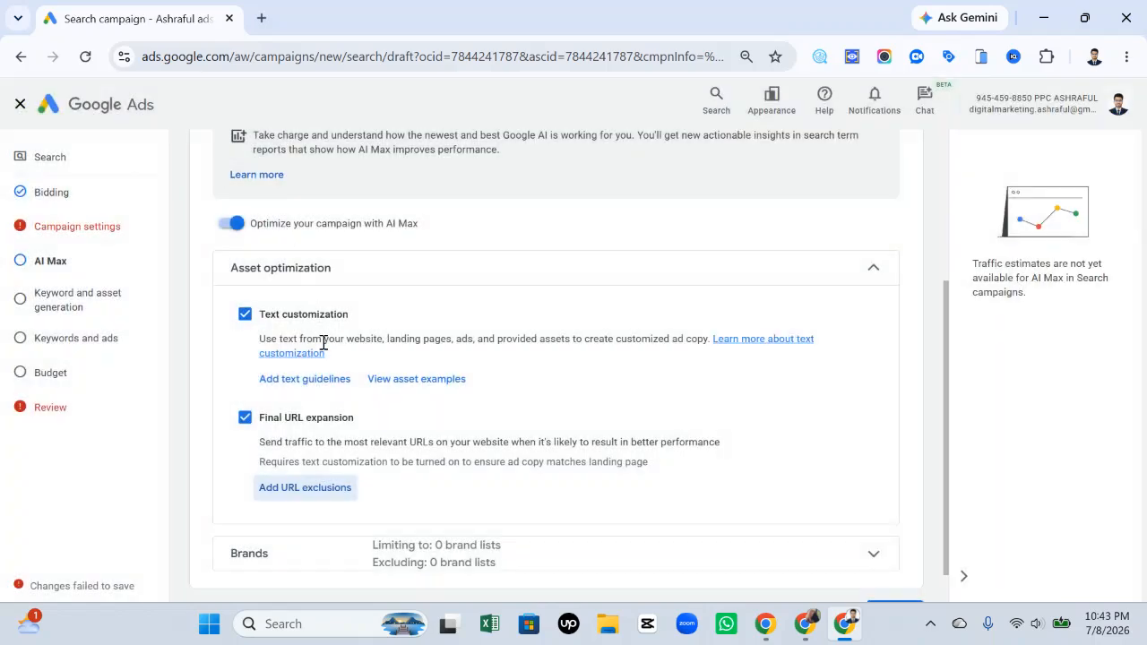
{"action": "left_click", "coordinate": [301, 496]}
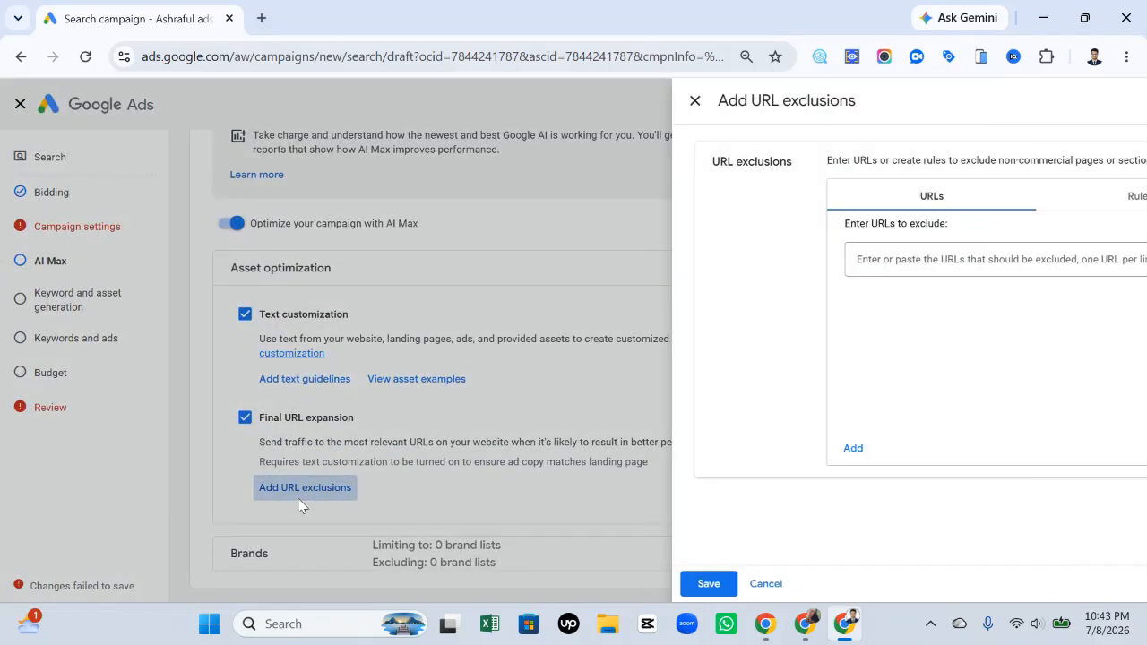
{"action": "left_click", "coordinate": [555, 259]}
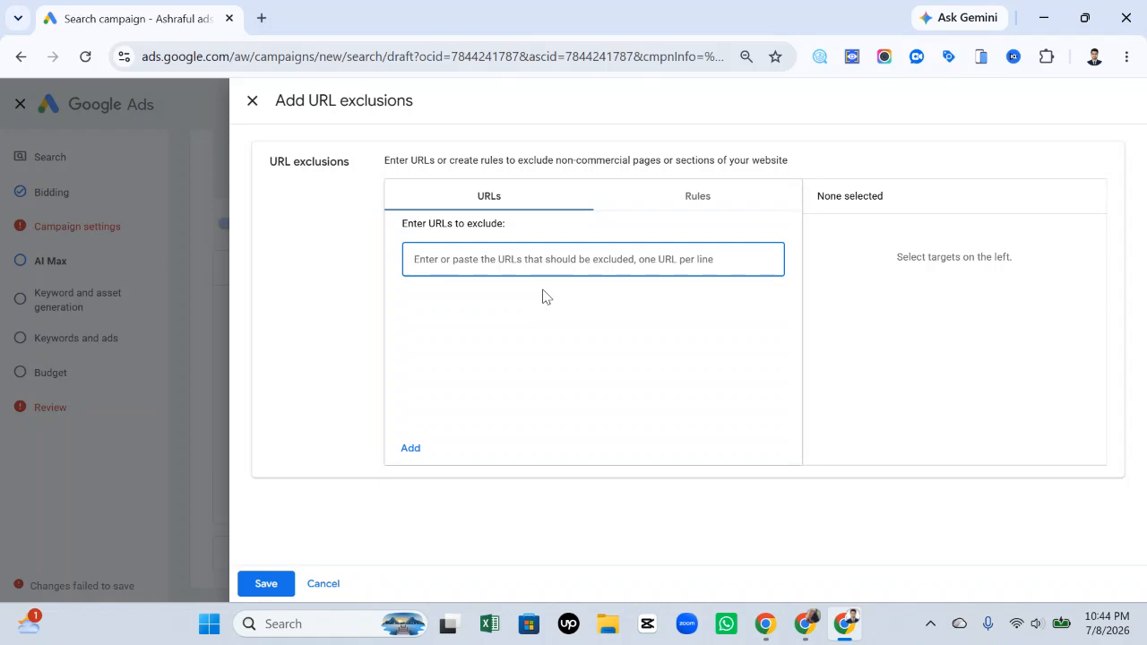
Search Google for "ac repair service in usa" in a new browser tab
{"action": "left_click", "coordinate": [262, 17]}
{"action": "type", "text": "ac r"}
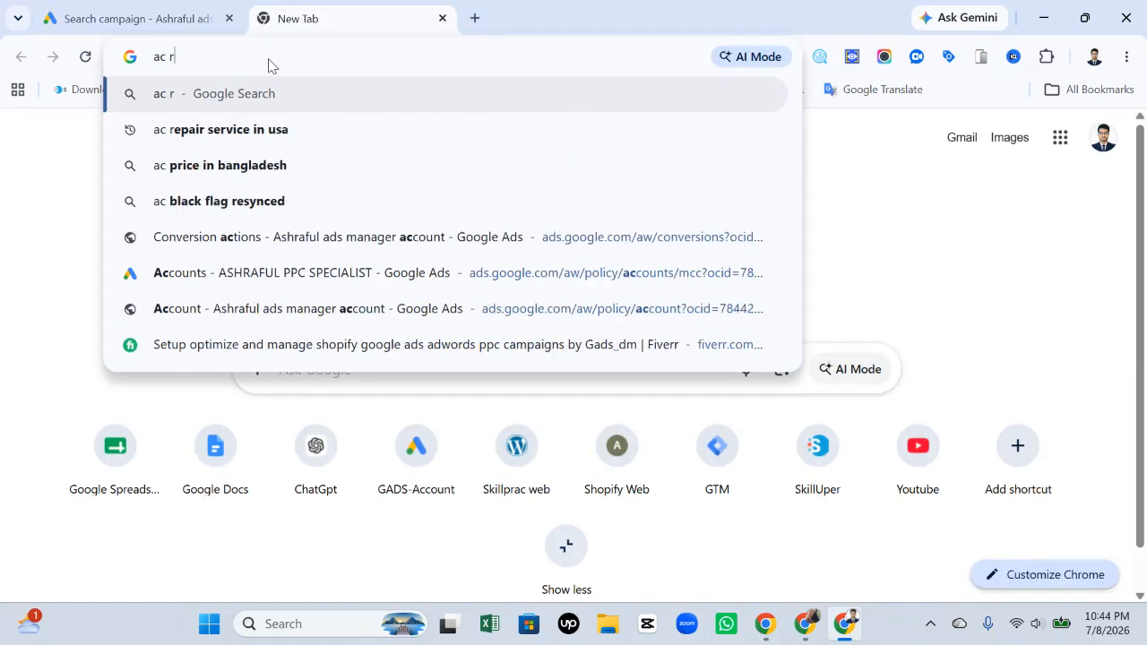
{"action": "type", "text": "epai"}
{"action": "left_click", "coordinate": [309, 132]}
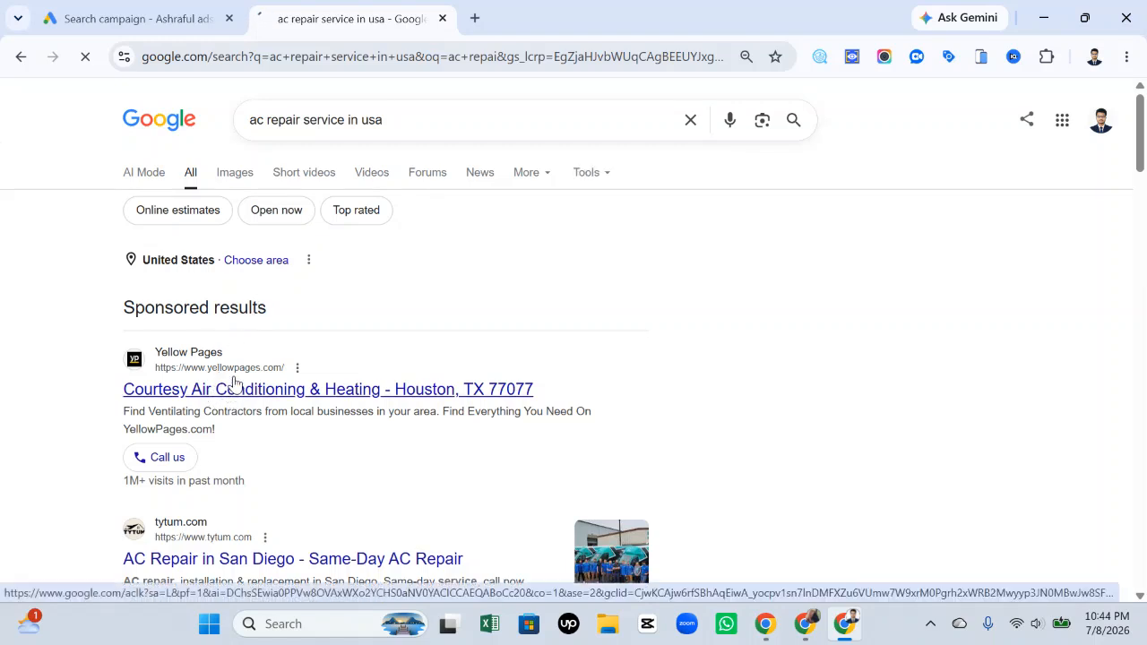
Open the sponsored Yellow Pages result, return to the results, and open tytum.com's sponsored AC Repair in San Diego page
{"action": "left_click", "coordinate": [232, 389]}
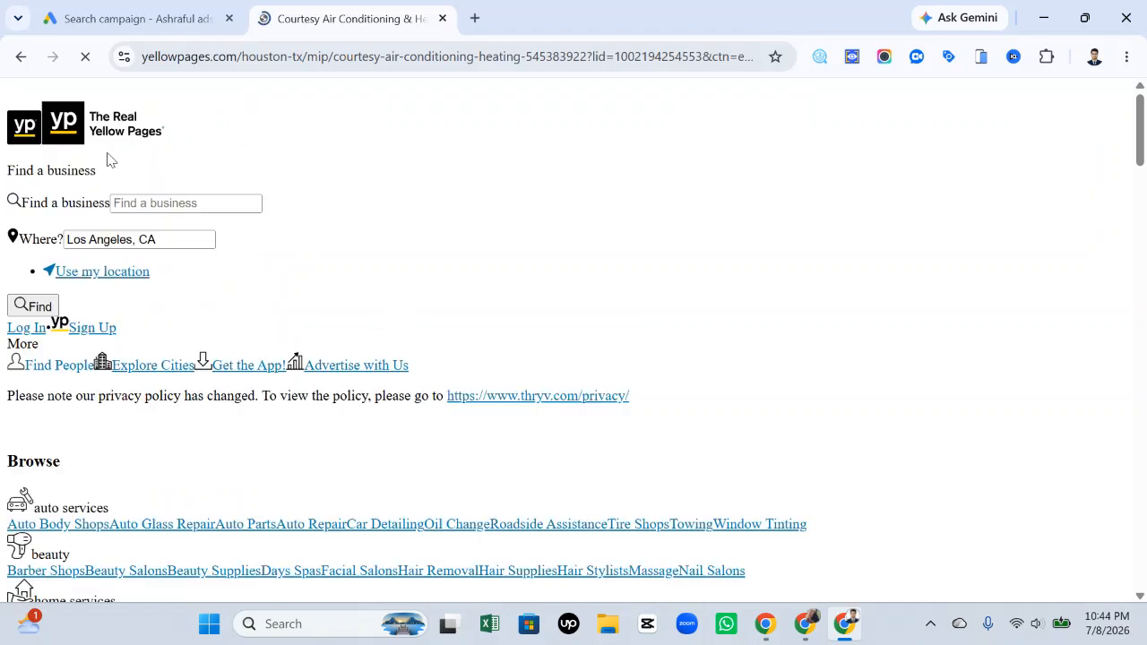
{"action": "left_click", "coordinate": [21, 56]}
{"action": "scroll", "coordinate": [210, 323], "scroll_direction": "down", "scroll_amount": 2}
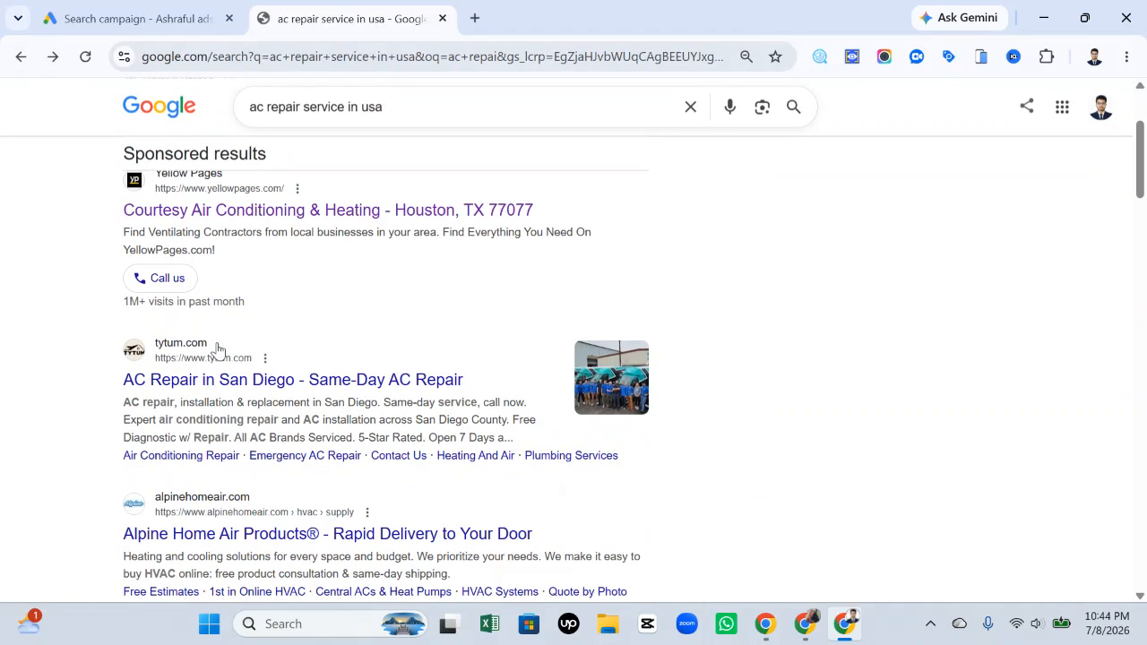
{"action": "left_click", "coordinate": [215, 380]}
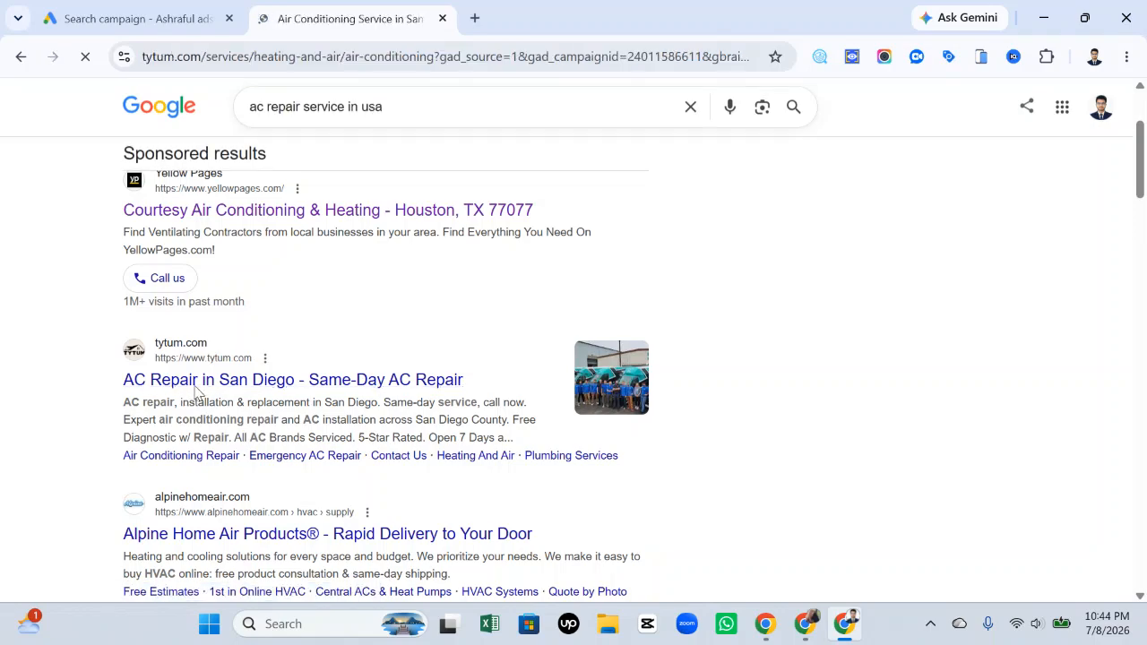
Look through tytum.com's air conditioning page and open the footer's Terms and Conditions page in a new tab
{"action": "scroll", "coordinate": [535, 289], "scroll_direction": "down", "scroll_amount": 7}
{"action": "scroll", "coordinate": [623, 313], "scroll_direction": "up", "scroll_amount": 6}
{"action": "scroll", "coordinate": [738, 253], "scroll_direction": "down", "scroll_amount": 9}
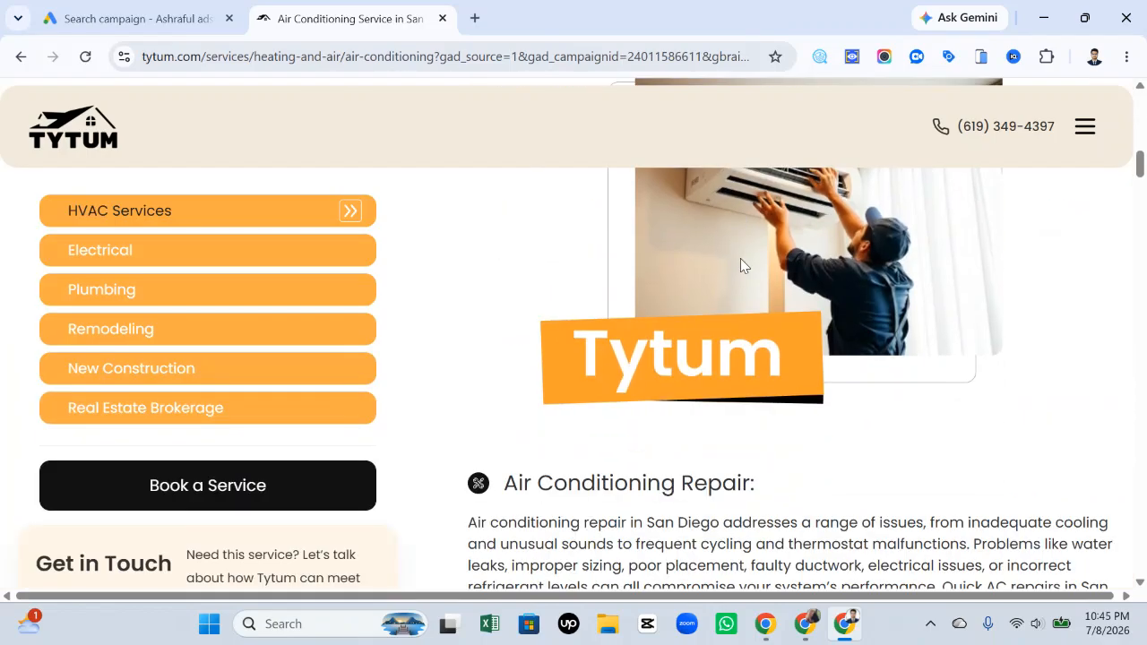
{"action": "scroll", "coordinate": [538, 378], "scroll_direction": "down", "scroll_amount": 5}
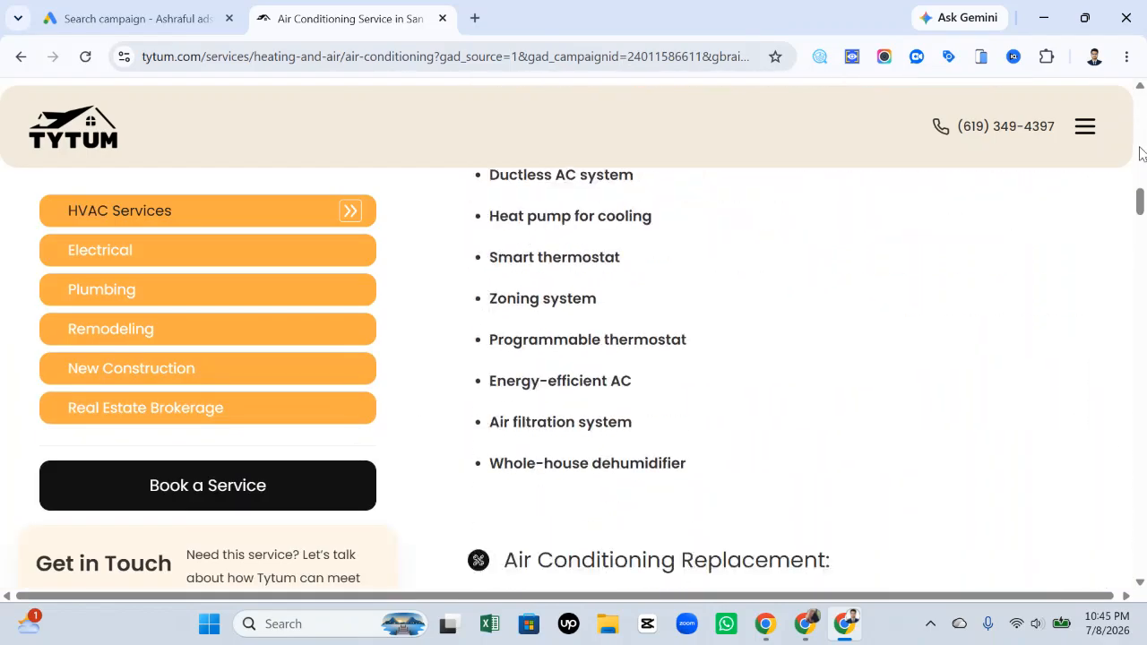
{"action": "left_click_drag", "start_coordinate": [1141, 202], "coordinate": [1142, 587]}
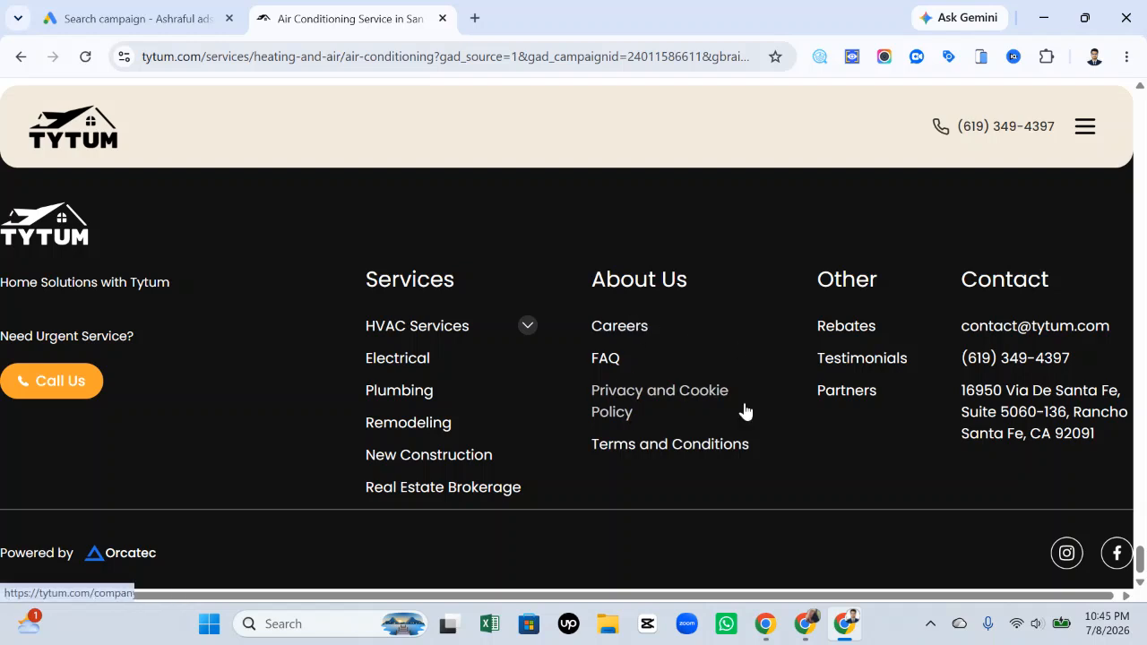
{"action": "right_click", "coordinate": [659, 448]}
{"action": "left_click", "coordinate": [746, 100]}
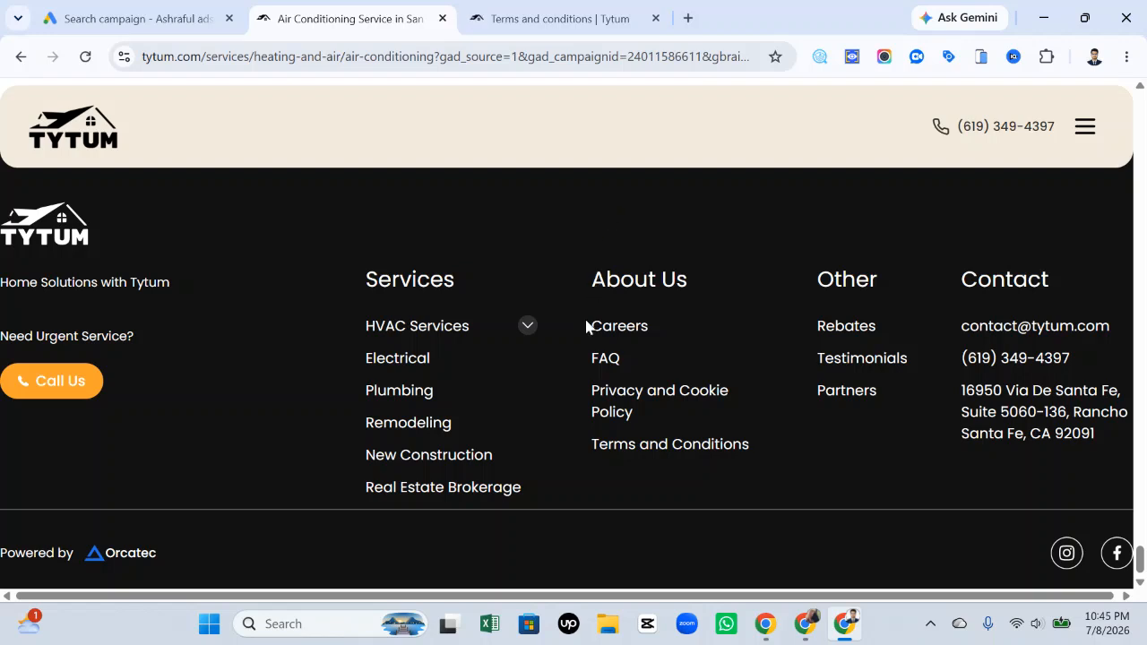
Highlight the footer's Services list, and open the footer's Careers and Rebates pages in new tabs
{"action": "left_click_drag", "start_coordinate": [356, 227], "coordinate": [539, 511]}
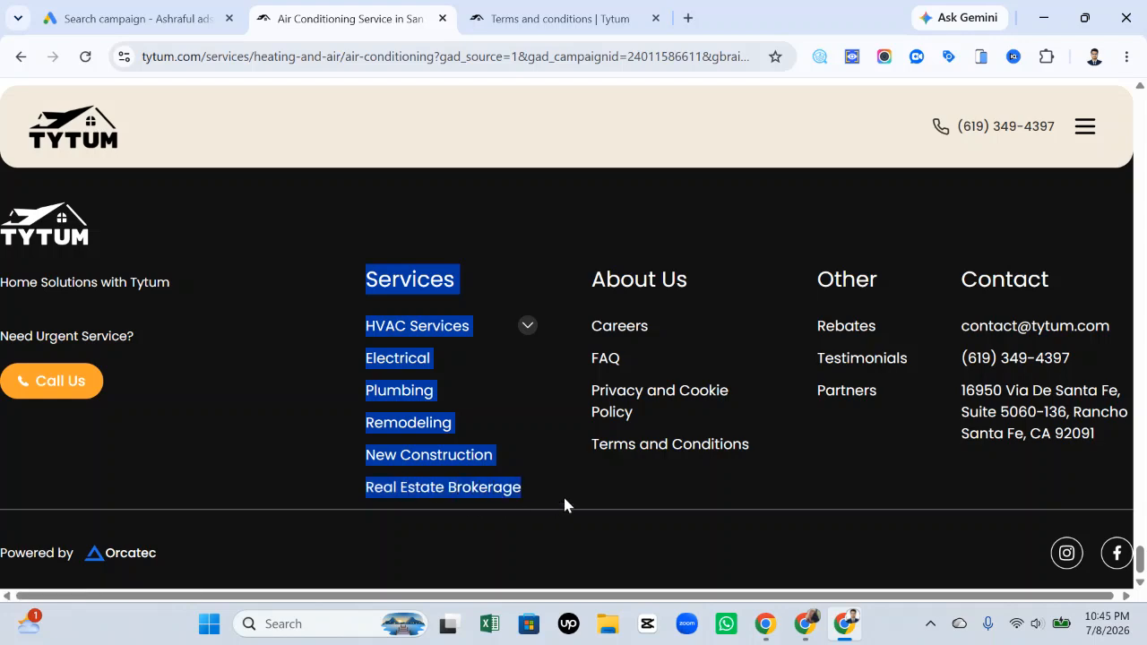
{"action": "left_click", "coordinate": [556, 507]}
{"action": "right_click", "coordinate": [612, 328]}
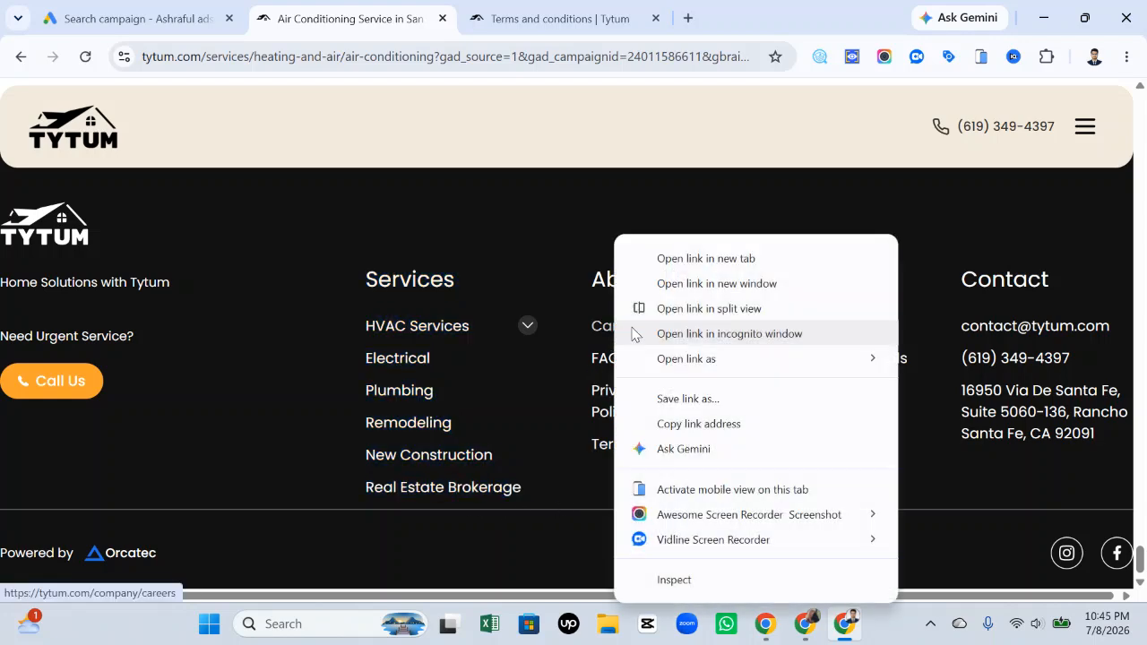
{"action": "left_click", "coordinate": [690, 257]}
{"action": "right_click", "coordinate": [833, 328]}
{"action": "left_click", "coordinate": [915, 256]}
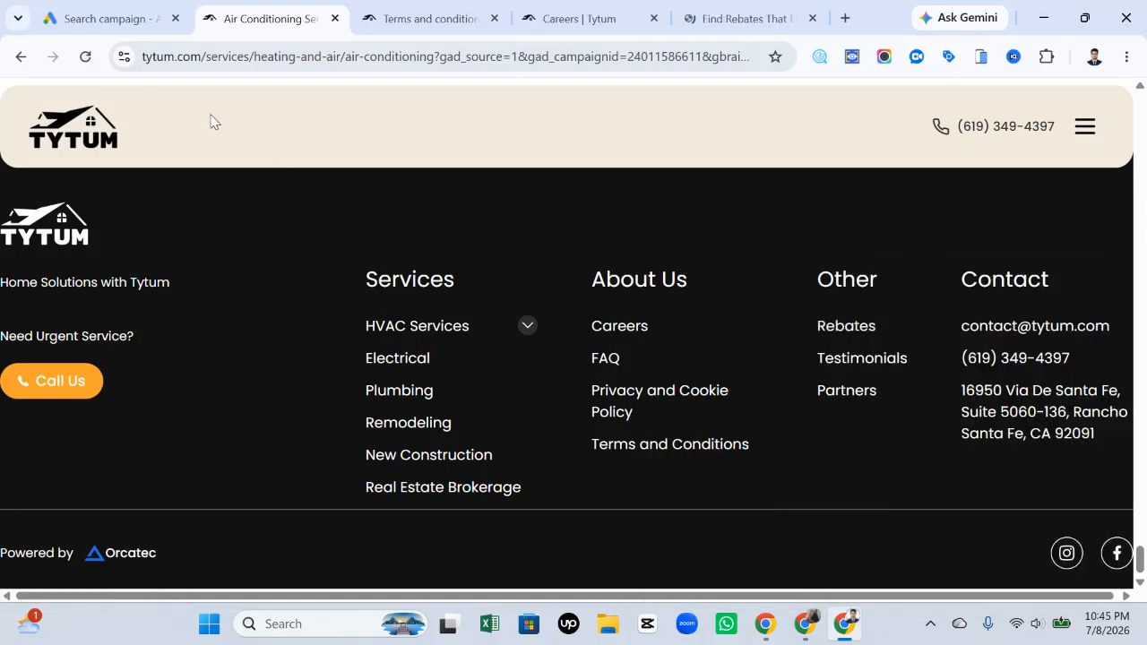
{"action": "left_click", "coordinate": [112, 18]}
{"action": "left_click", "coordinate": [439, 18]}
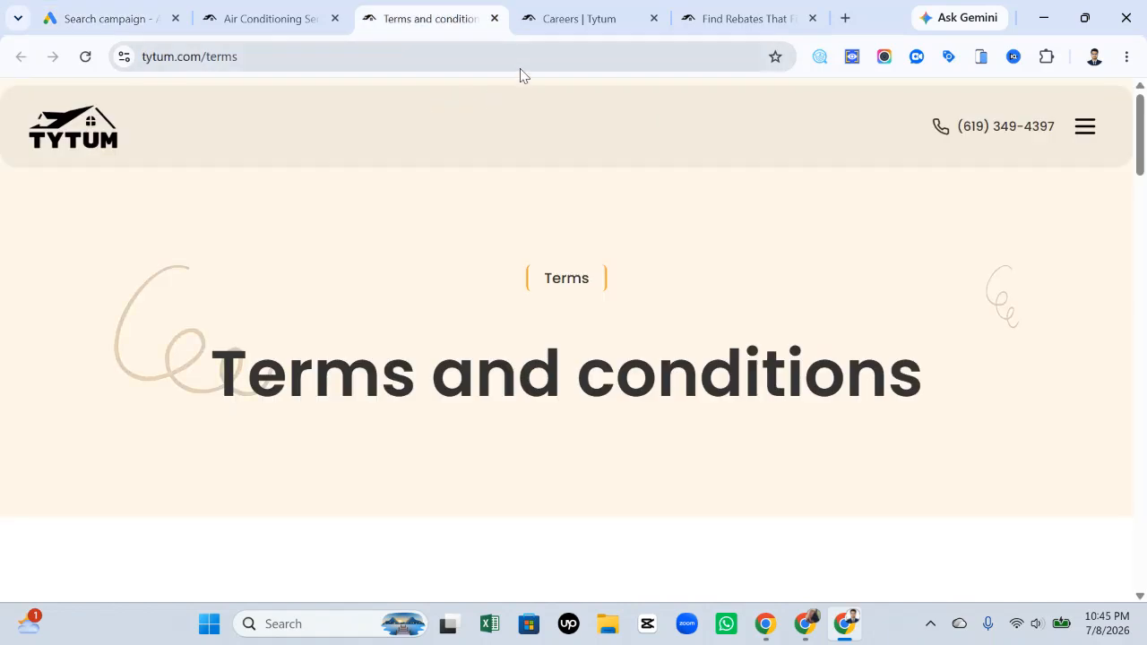
{"action": "left_click", "coordinate": [520, 70]}
{"action": "key", "text": "ctrl+c"}
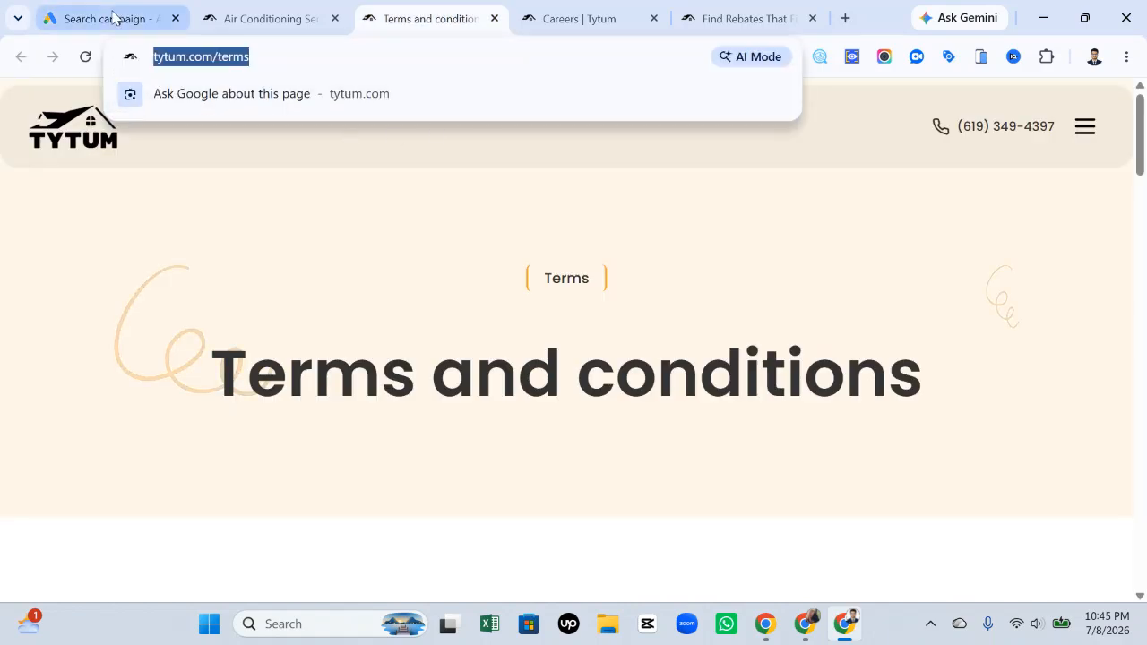
{"action": "left_click", "coordinate": [112, 18]}
{"action": "key", "text": "ctrl+v"}
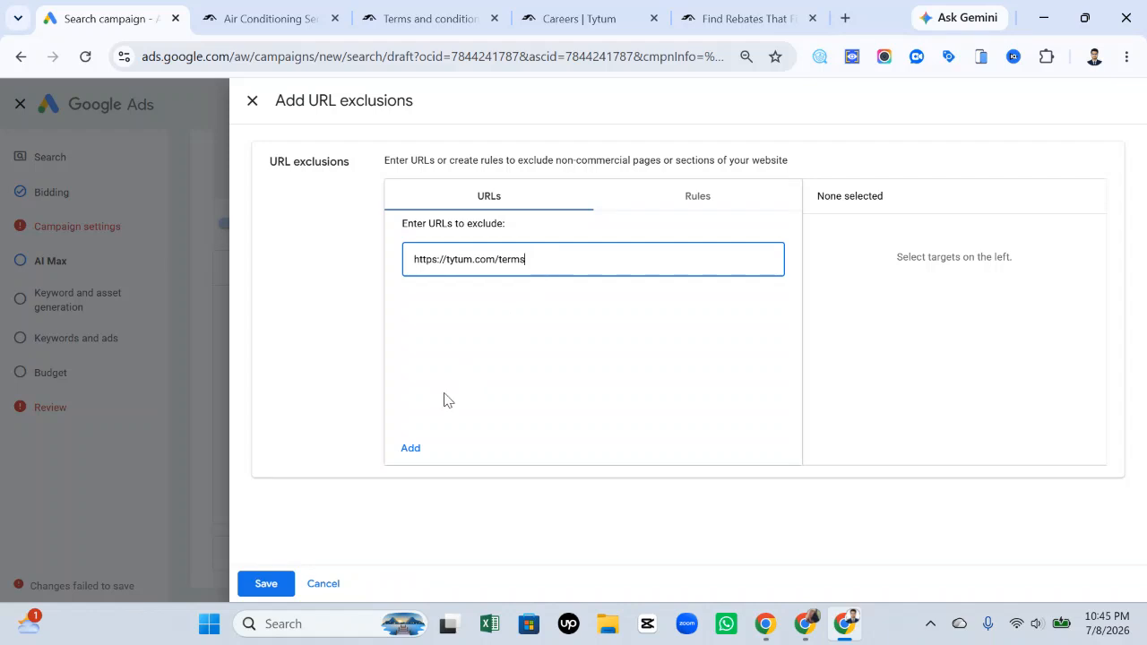
{"action": "left_click", "coordinate": [411, 447]}
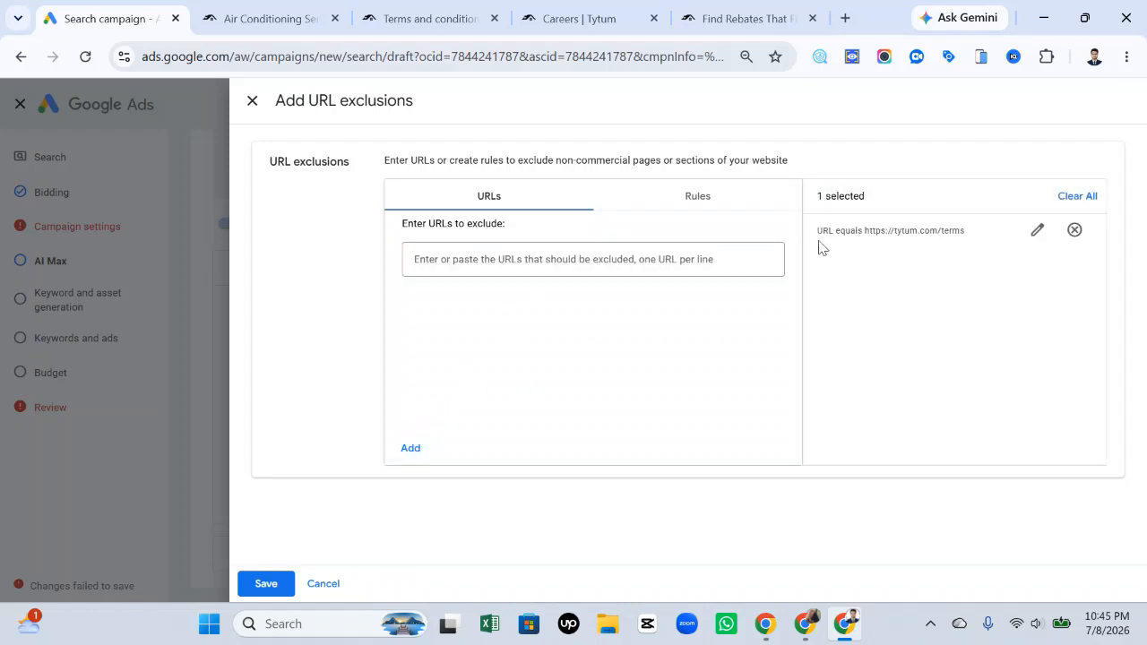
{"action": "left_click", "coordinate": [573, 18]}
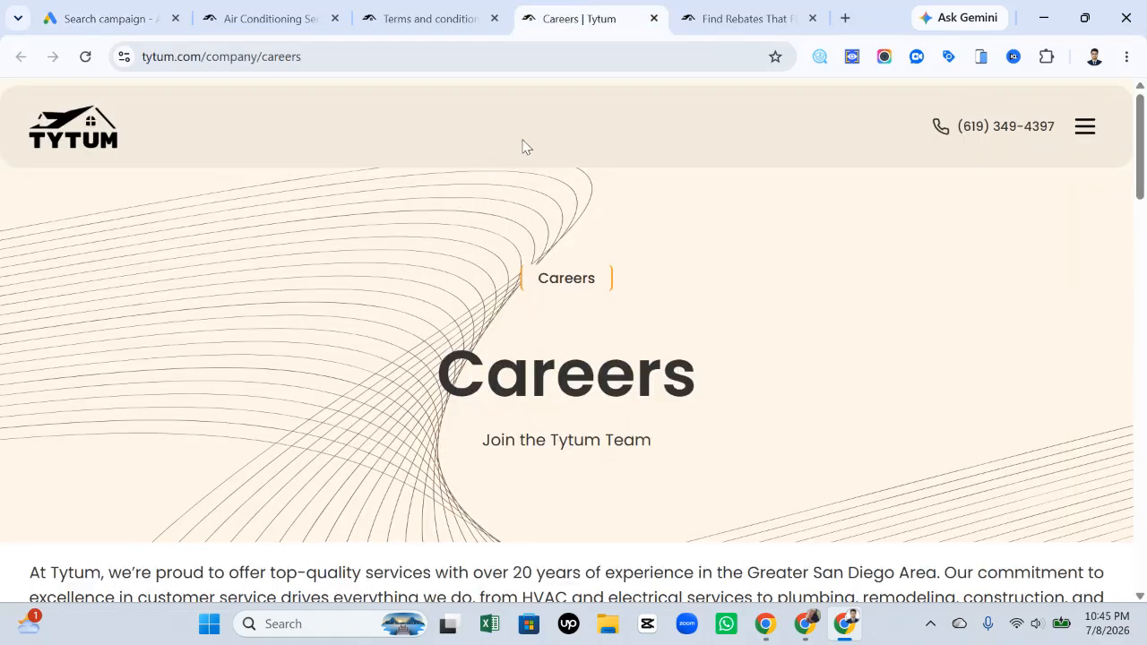
{"action": "left_click", "coordinate": [483, 57]}
{"action": "key", "text": "ctrl+c"}
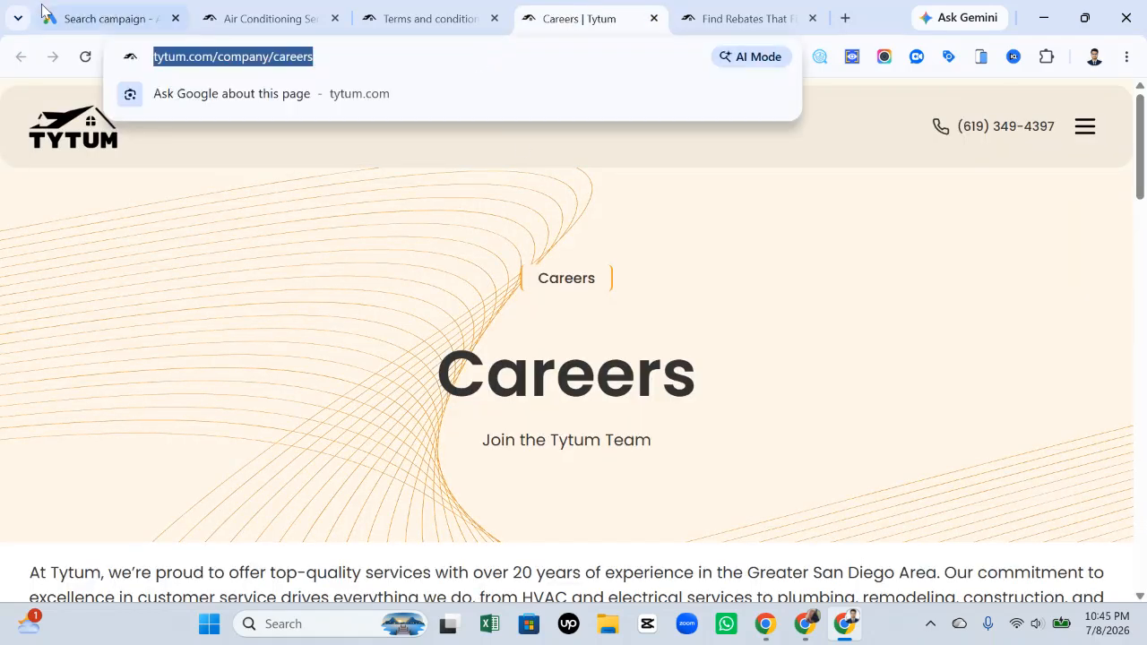
{"action": "left_click", "coordinate": [107, 18]}
{"action": "left_click", "coordinate": [490, 257]}
{"action": "key", "text": "ctrl+v"}
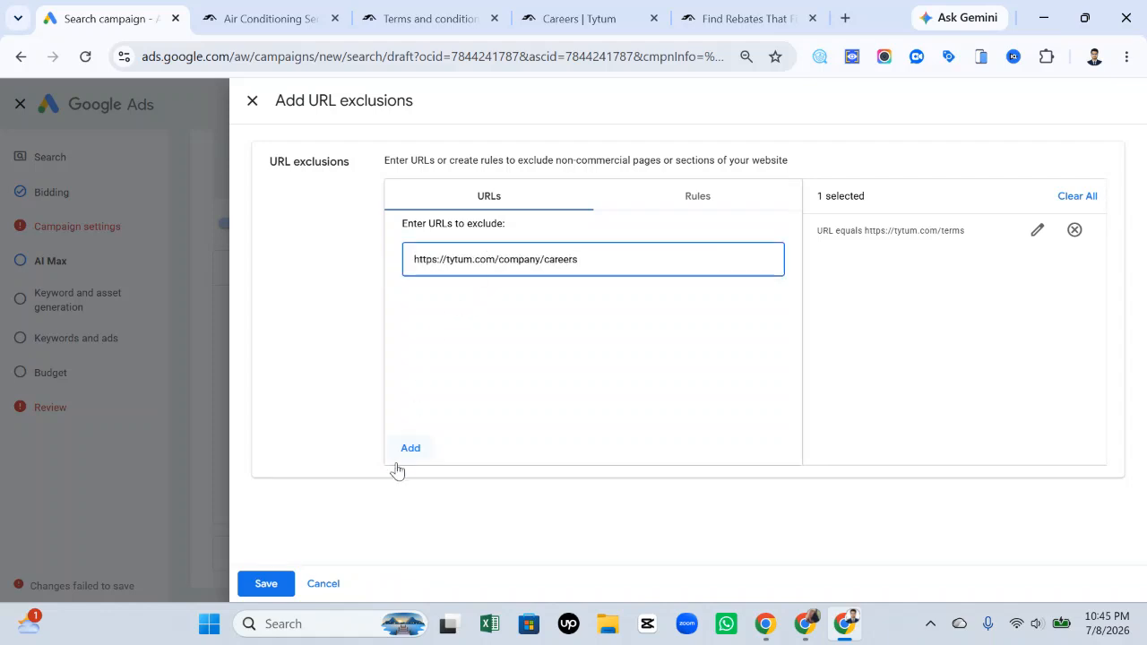
{"action": "left_click", "coordinate": [397, 456]}
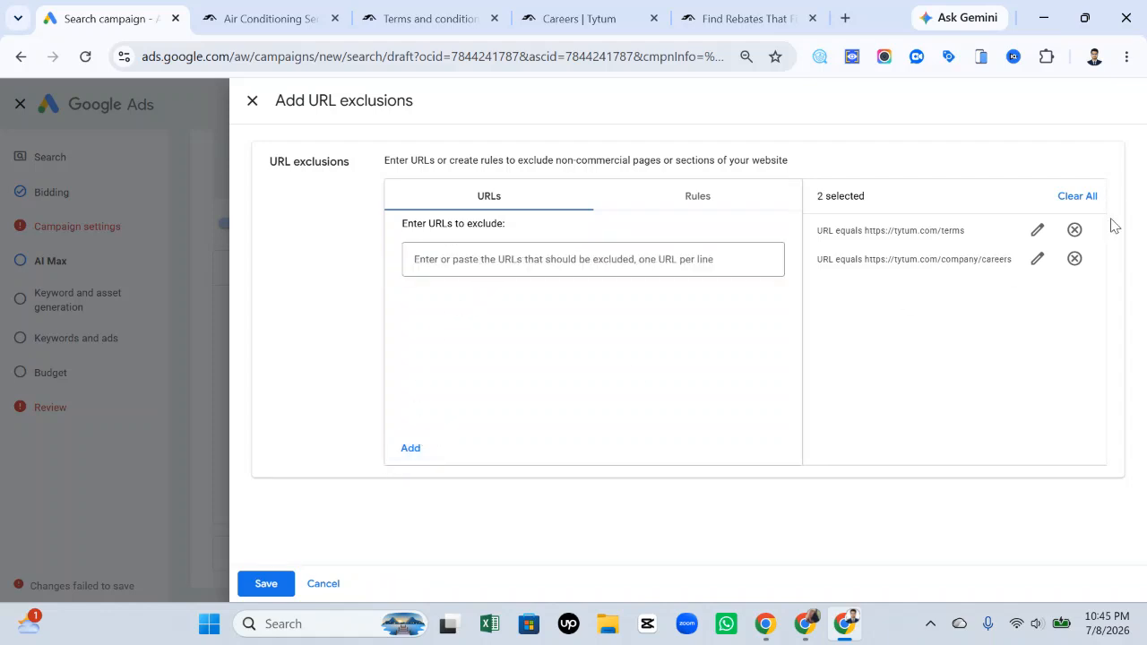
Remove the terms and careers entries from the selected URL exclusions
{"action": "left_click", "coordinate": [1074, 229]}
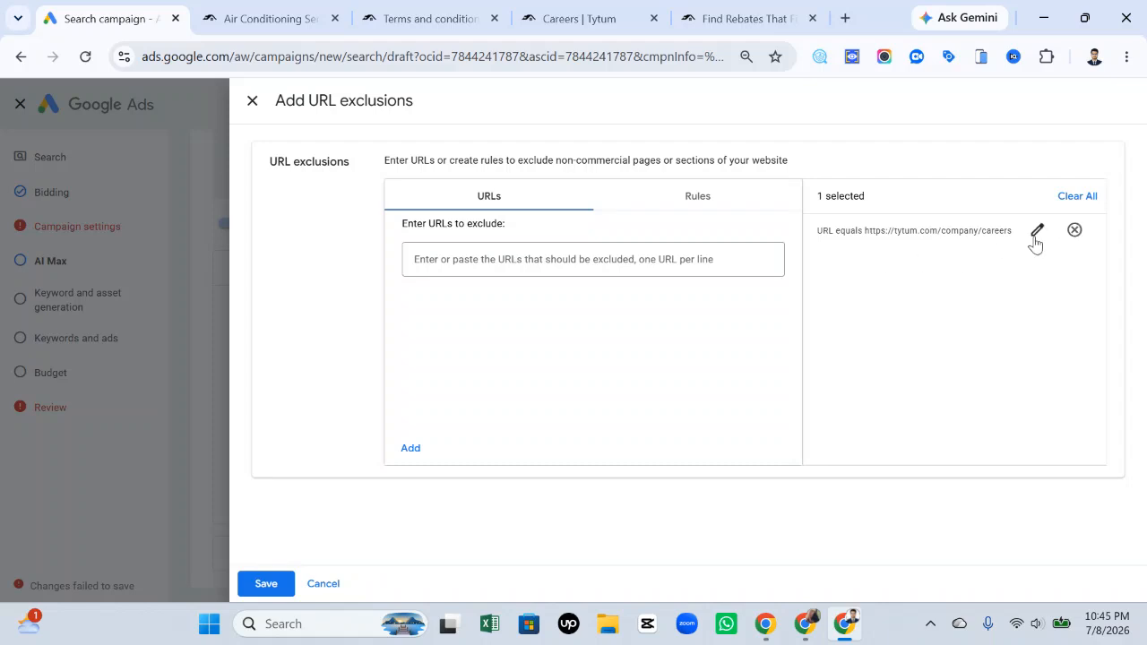
{"action": "left_click", "coordinate": [1074, 231]}
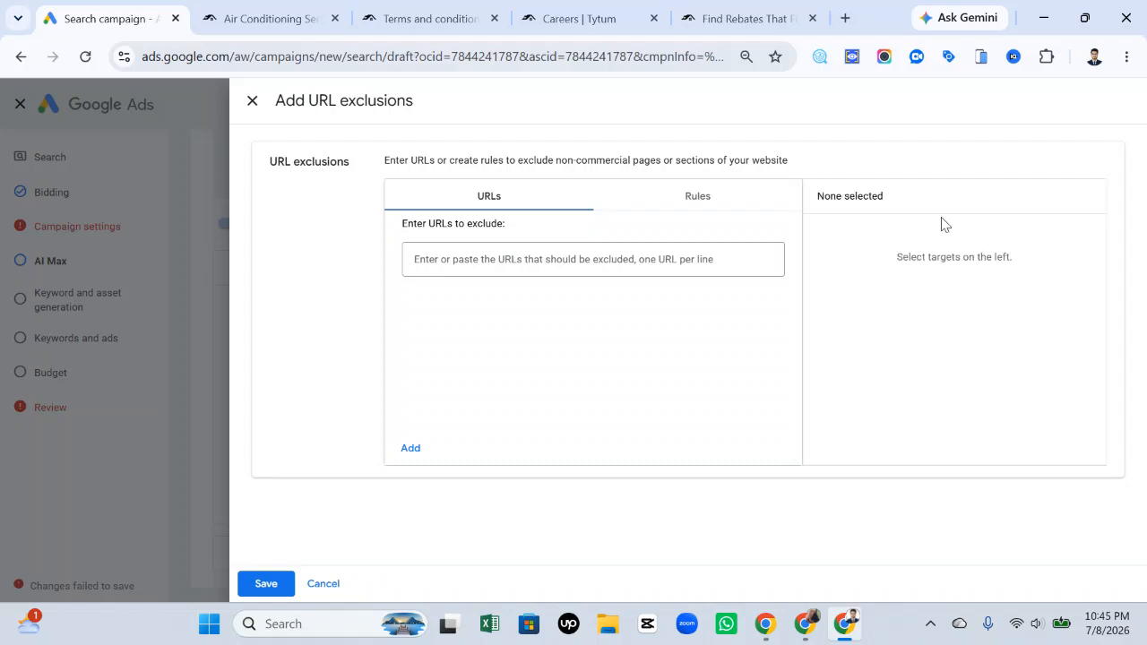
Switch the URL exclusions to rules and copy "terms" from the Terms and Conditions page address
{"action": "left_click", "coordinate": [686, 202]}
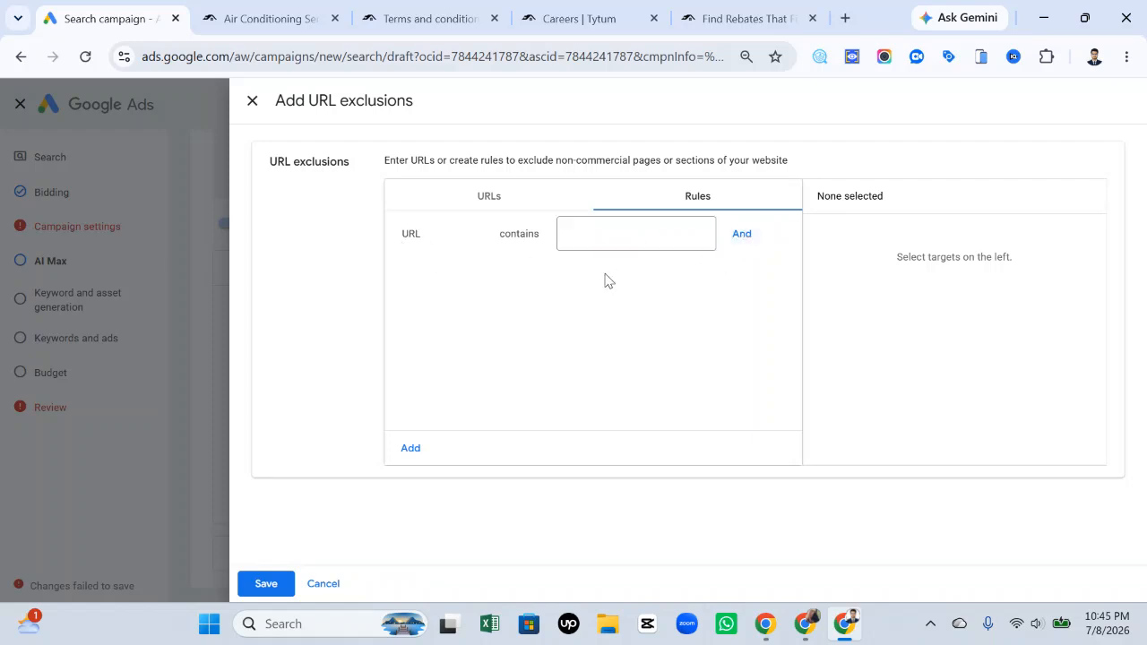
{"action": "left_click", "coordinate": [593, 231]}
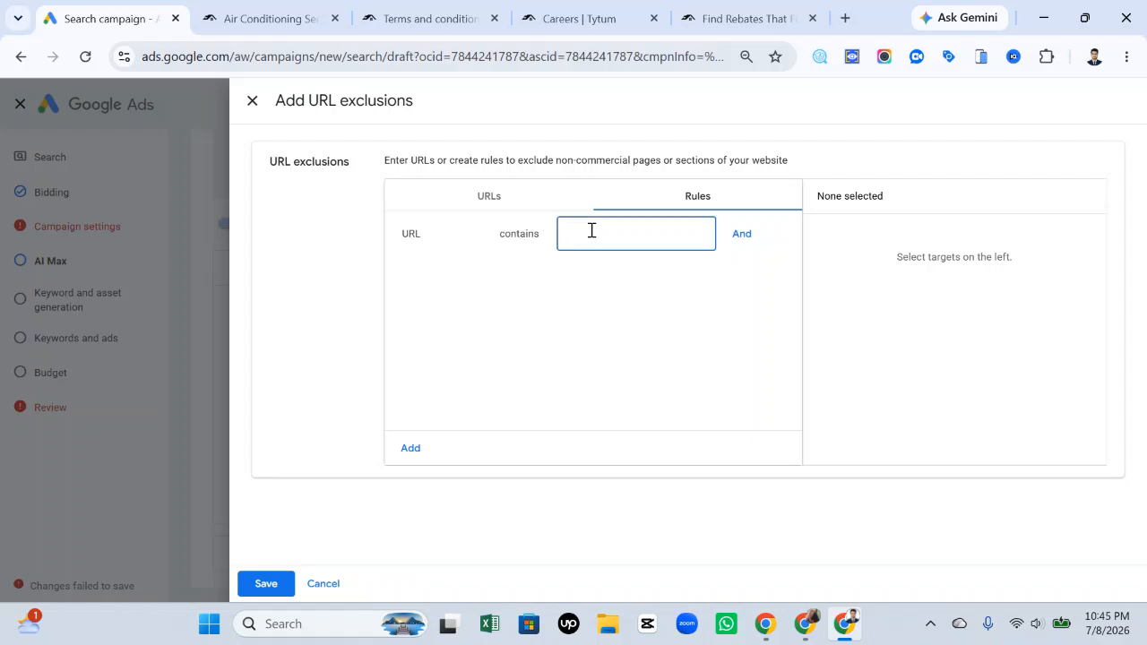
{"action": "left_click", "coordinate": [388, 10]}
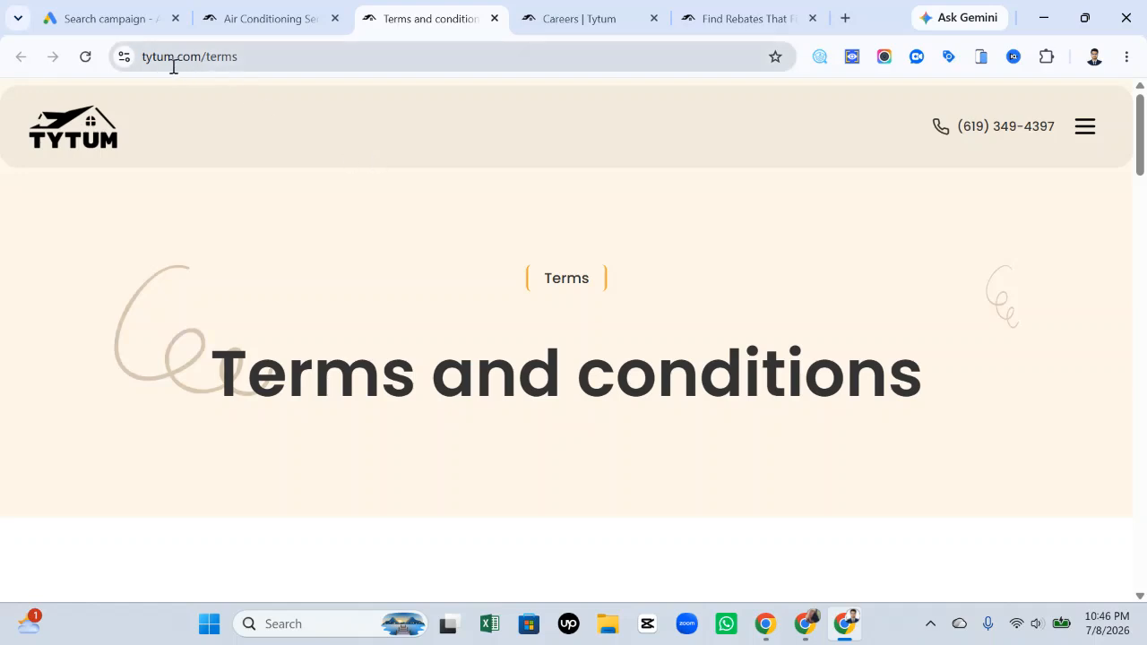
{"action": "left_click_drag", "start_coordinate": [208, 55], "coordinate": [135, 48]}
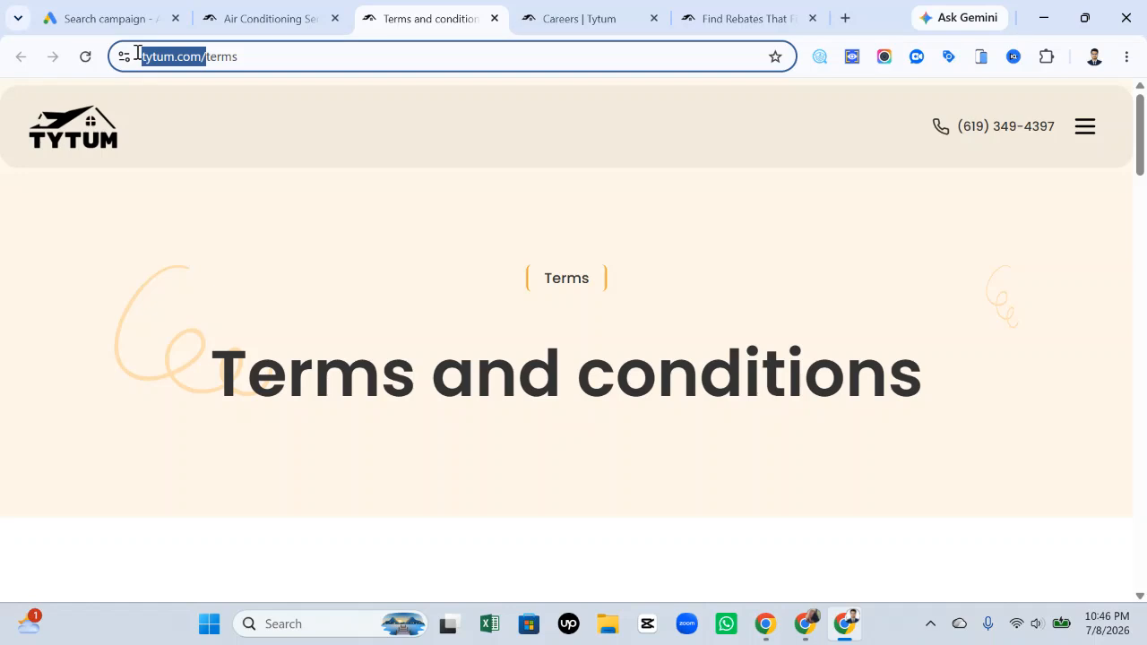
{"action": "left_click", "coordinate": [281, 61]}
{"action": "left_click_drag", "start_coordinate": [300, 62], "coordinate": [247, 60]}
{"action": "key", "text": "super+c"}
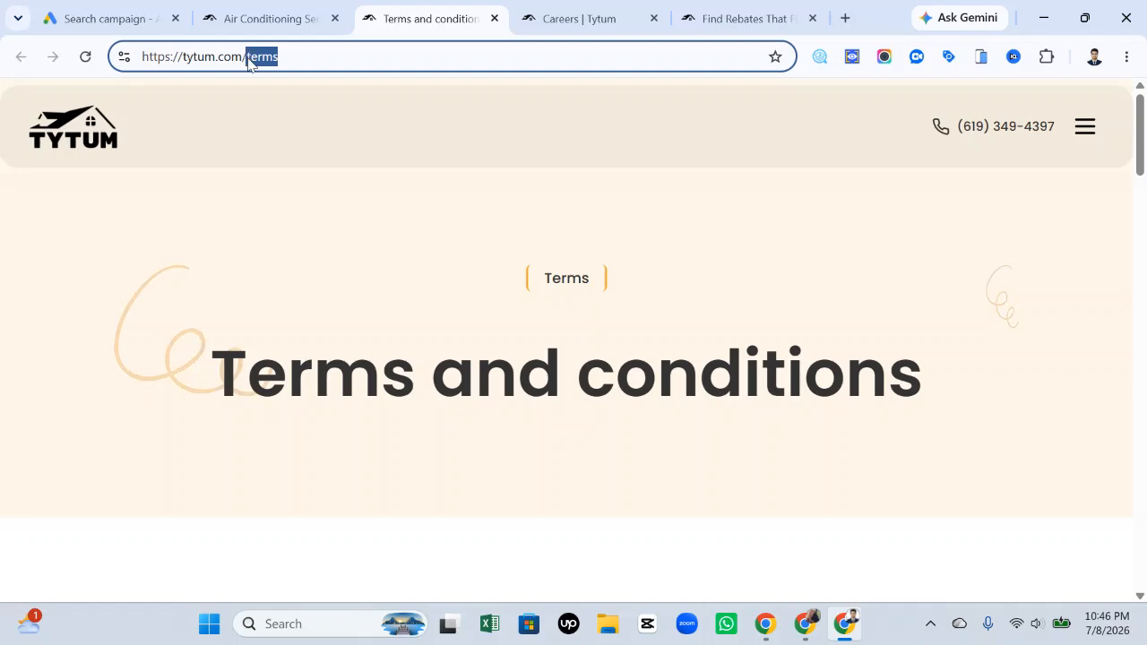
Examine the address paths of the Careers and Rebates pages for words usable in exclusion rules
{"action": "left_click", "coordinate": [606, 11]}
{"action": "left_click", "coordinate": [290, 66]}
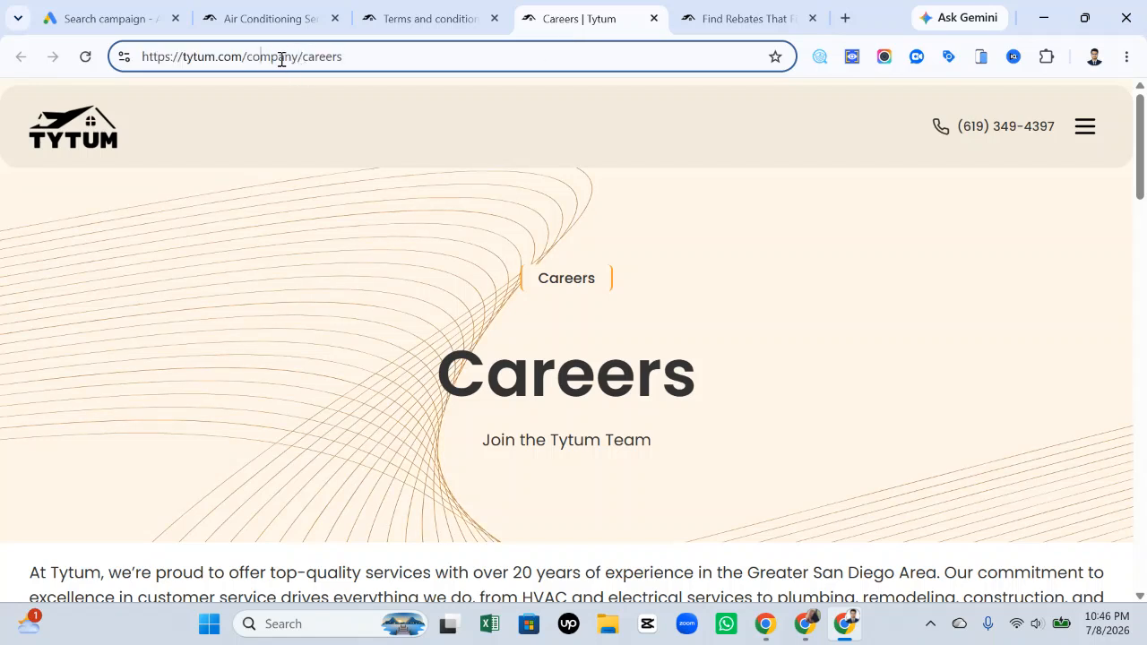
{"action": "left_click_drag", "start_coordinate": [263, 60], "coordinate": [365, 58]}
{"action": "left_click", "coordinate": [743, 18]}
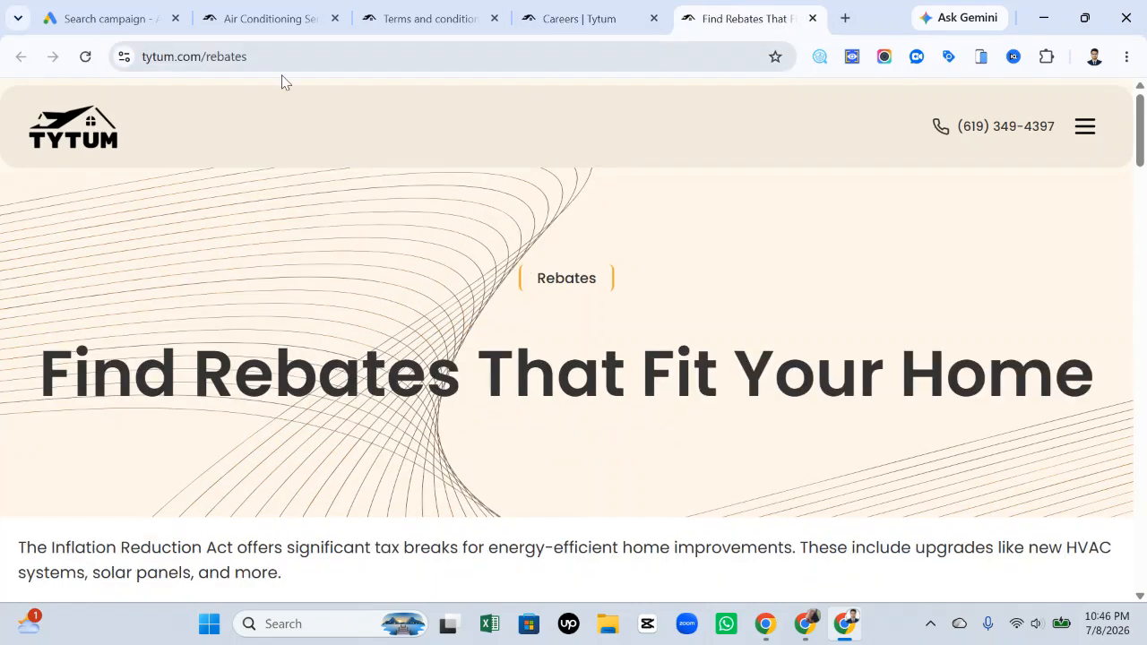
Add an exclusion rule in Google Ads for URLs containing "terms"
{"action": "left_click", "coordinate": [122, 12]}
{"action": "right_click", "coordinate": [620, 236]}
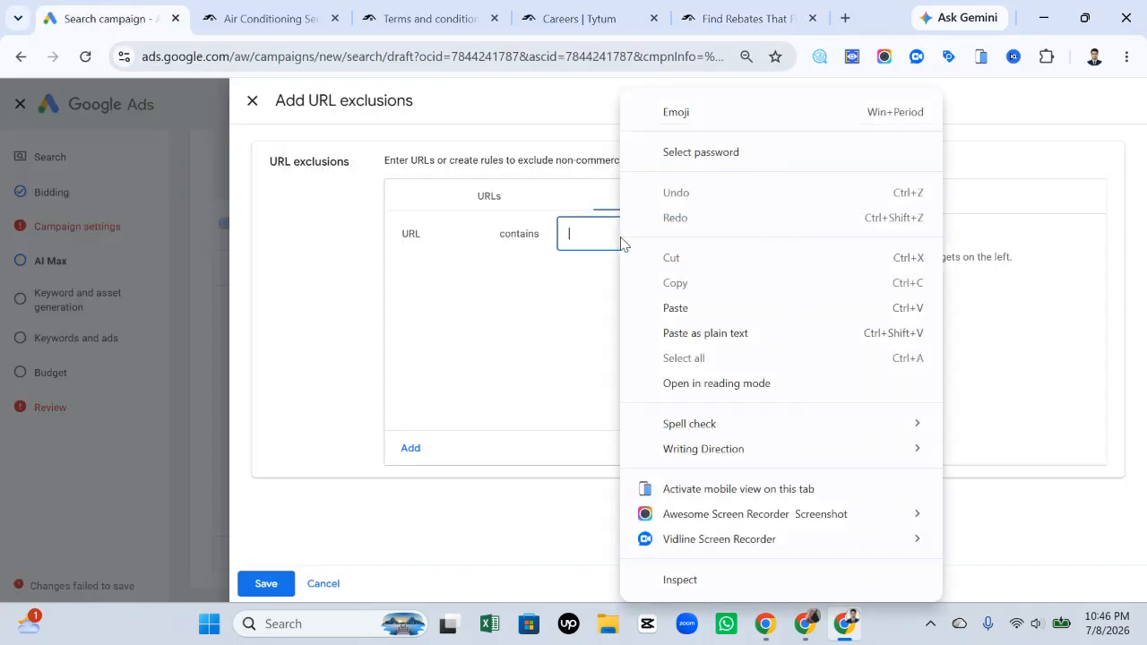
{"action": "left_click", "coordinate": [654, 308]}
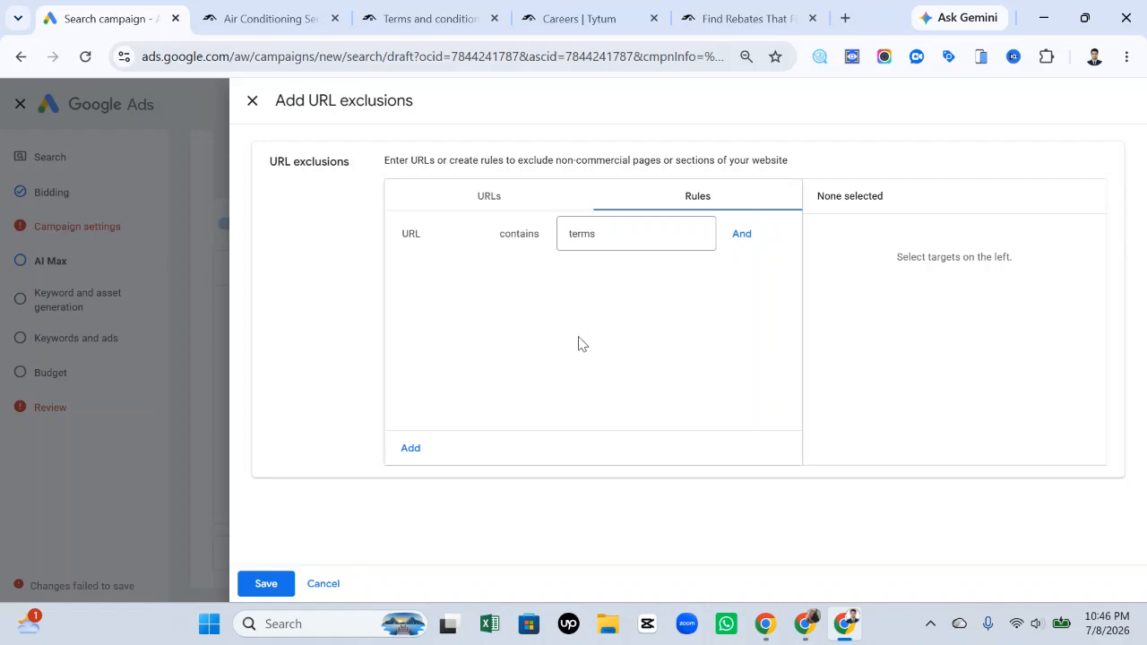
{"action": "left_click", "coordinate": [410, 450]}
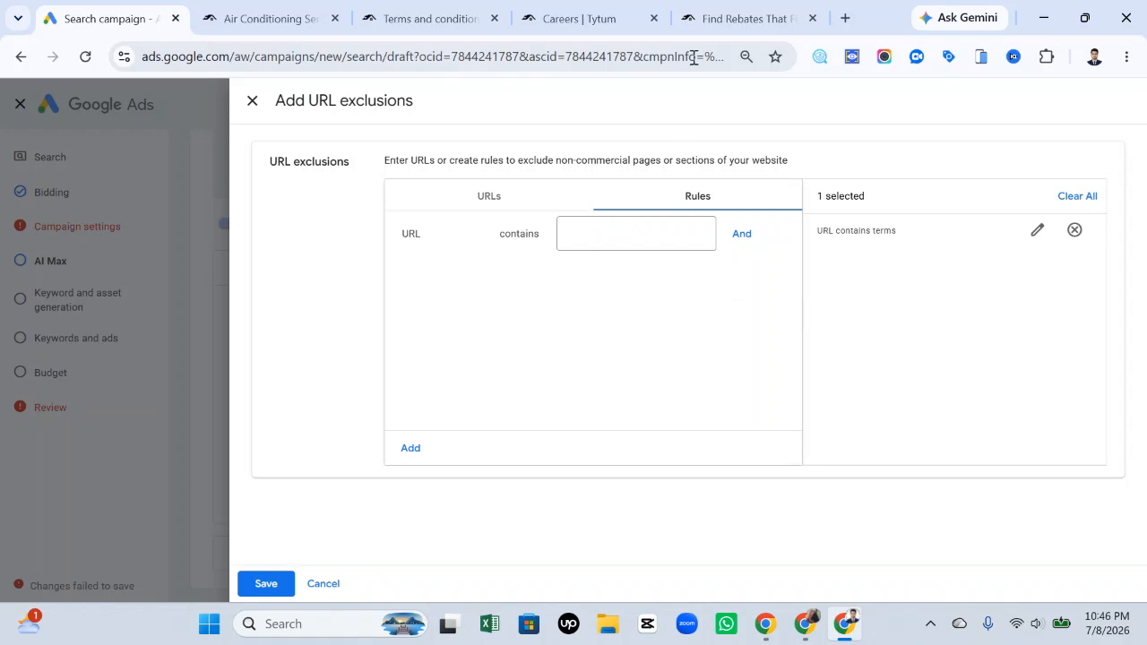
Check the Rebates page address, add an exclusion rule for URLs containing "rebates", and save the URL exclusions
{"action": "left_click", "coordinate": [737, 18]}
{"action": "left_click_drag", "start_coordinate": [286, 56], "coordinate": [209, 56]}
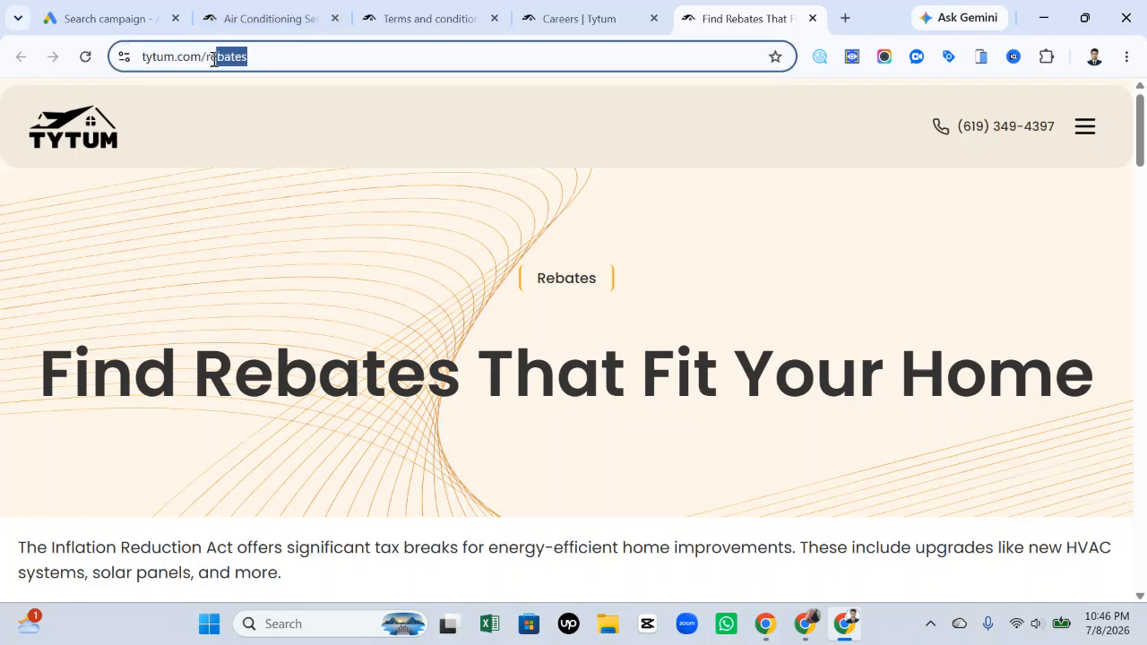
{"action": "left_click", "coordinate": [195, 7]}
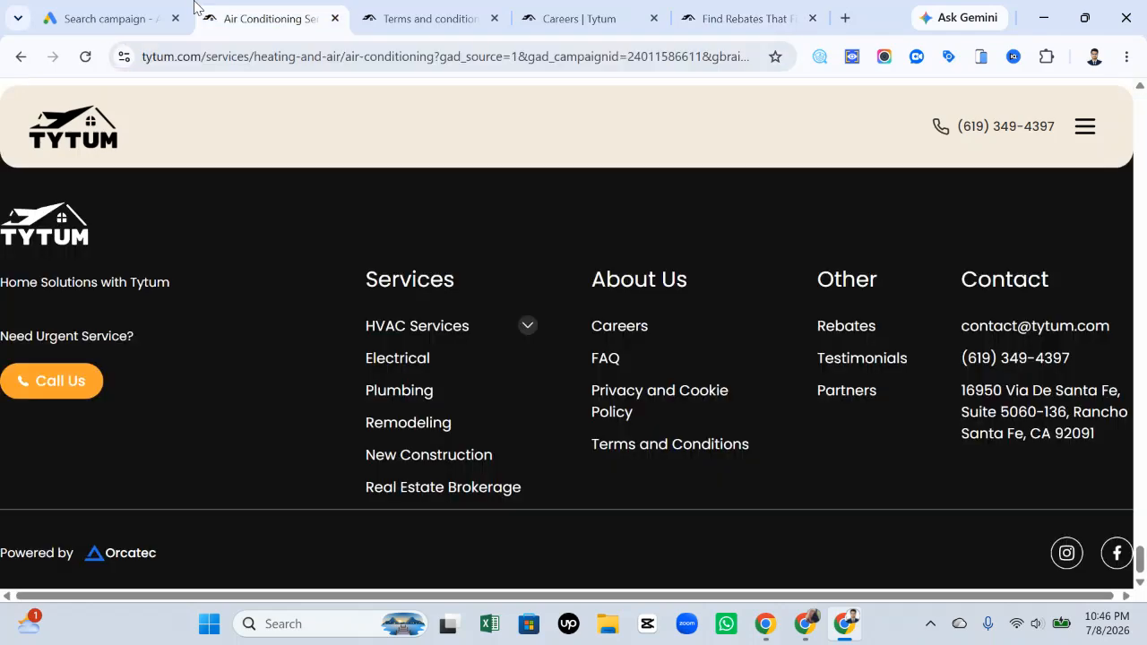
{"action": "left_click", "coordinate": [126, 19]}
{"action": "left_click", "coordinate": [600, 233]}
{"action": "type", "text": "rebates"}
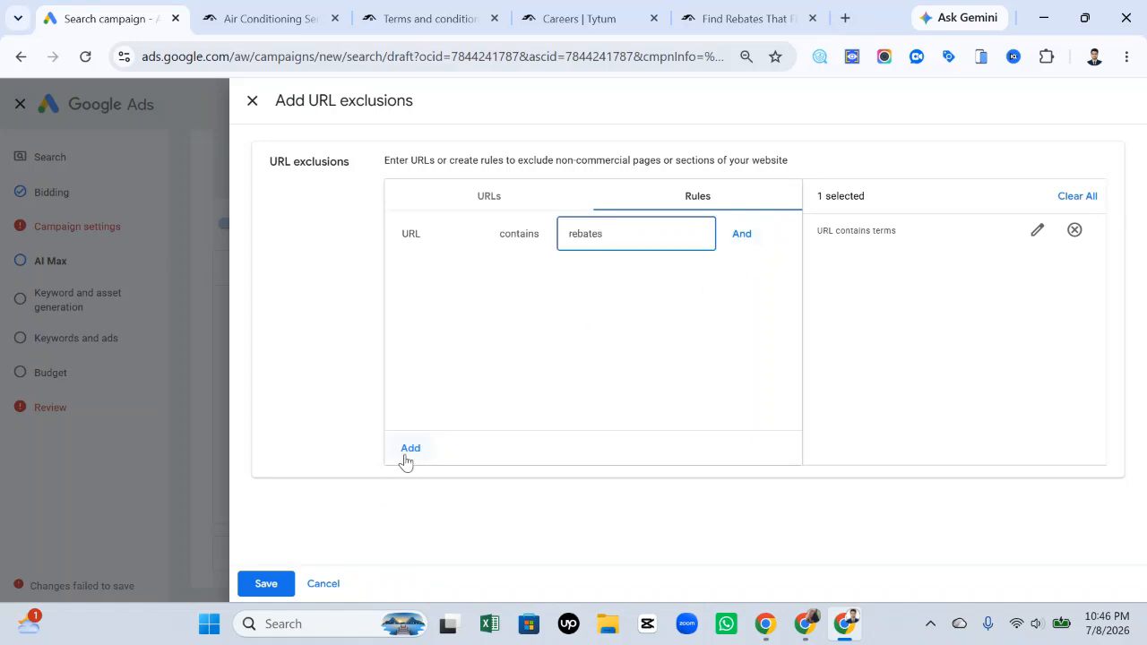
{"action": "left_click", "coordinate": [408, 450]}
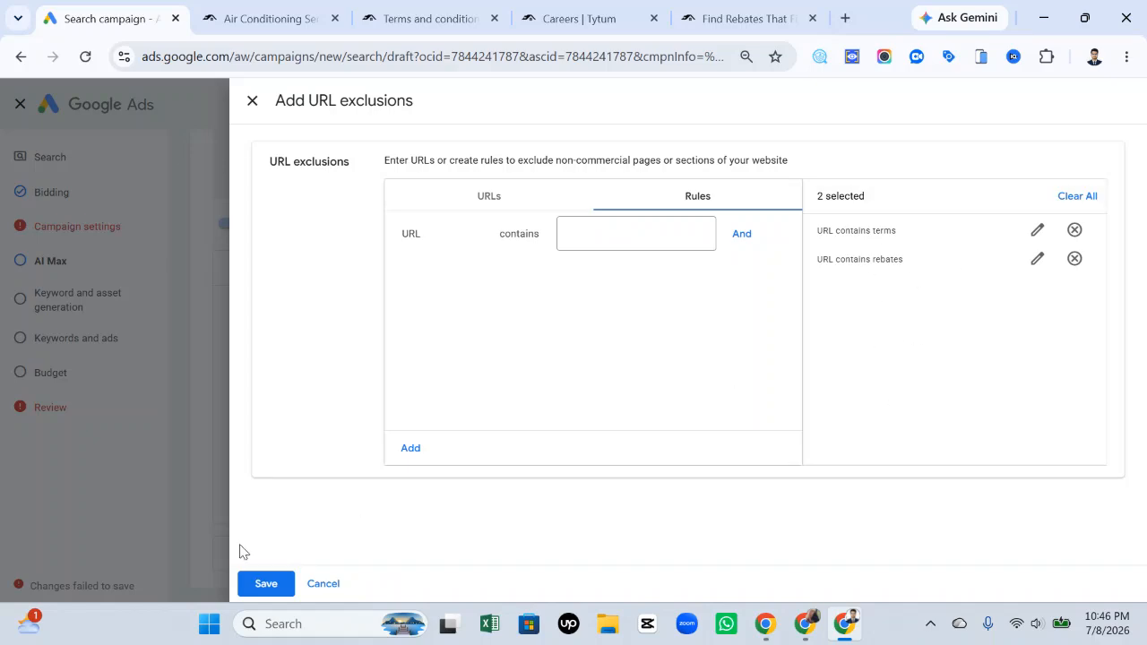
{"action": "left_click", "coordinate": [260, 583]}
Review the saved URL exclusions under Final URL expansion and expand the Brands settings to examine brand inclusions and exclusions
{"action": "scroll", "coordinate": [356, 528], "scroll_direction": "down", "scroll_amount": 1}
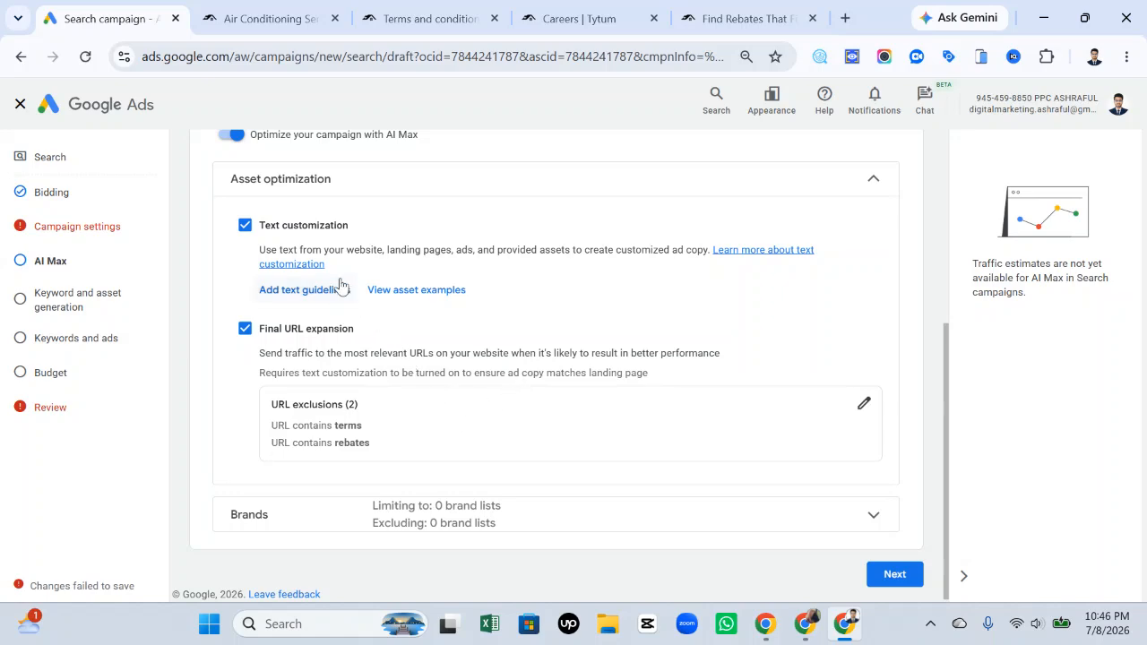
{"action": "scroll", "coordinate": [343, 228], "scroll_direction": "up", "scroll_amount": 1}
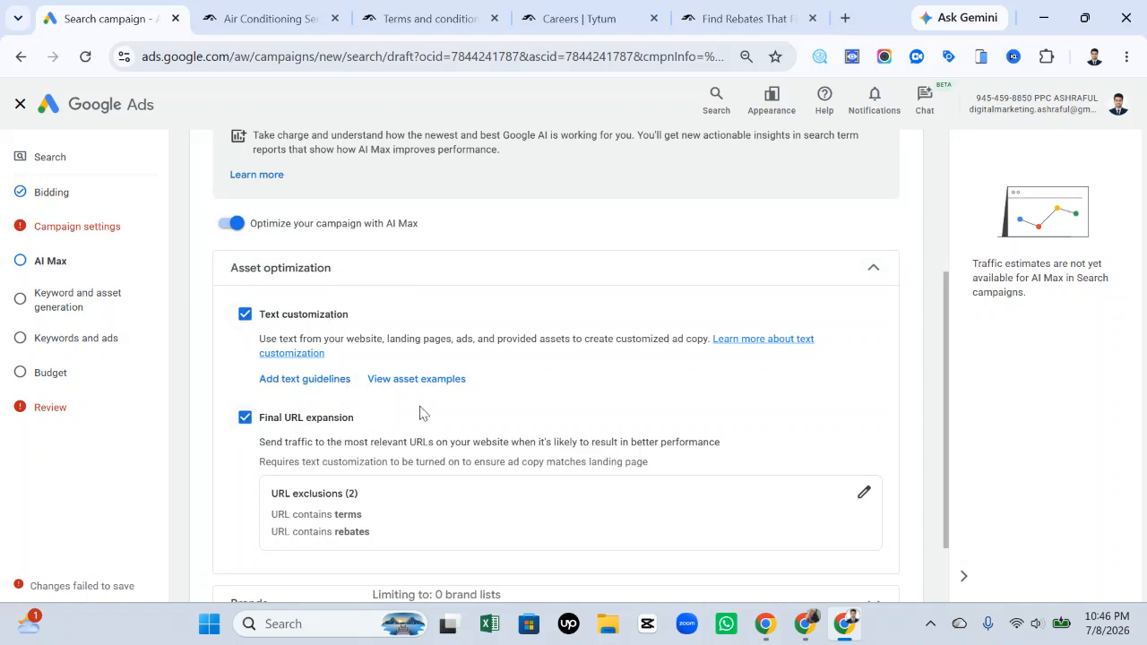
{"action": "scroll", "coordinate": [448, 403], "scroll_direction": "down", "scroll_amount": 1}
{"action": "left_click", "coordinate": [806, 508]}
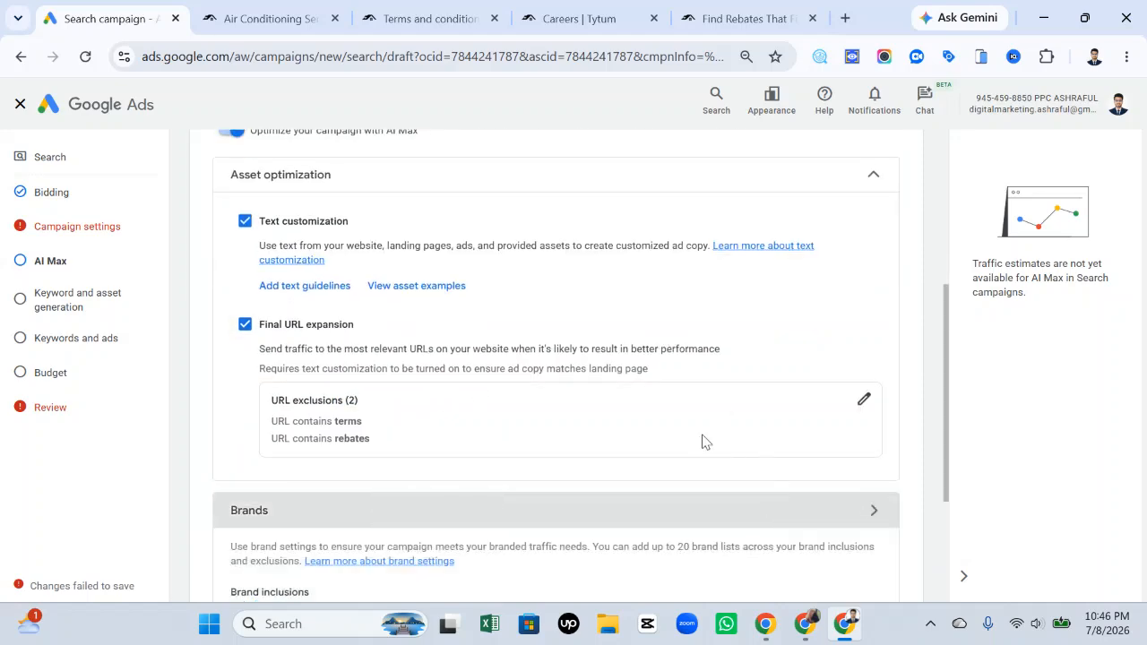
{"action": "scroll", "coordinate": [582, 336], "scroll_direction": "down", "scroll_amount": 3}
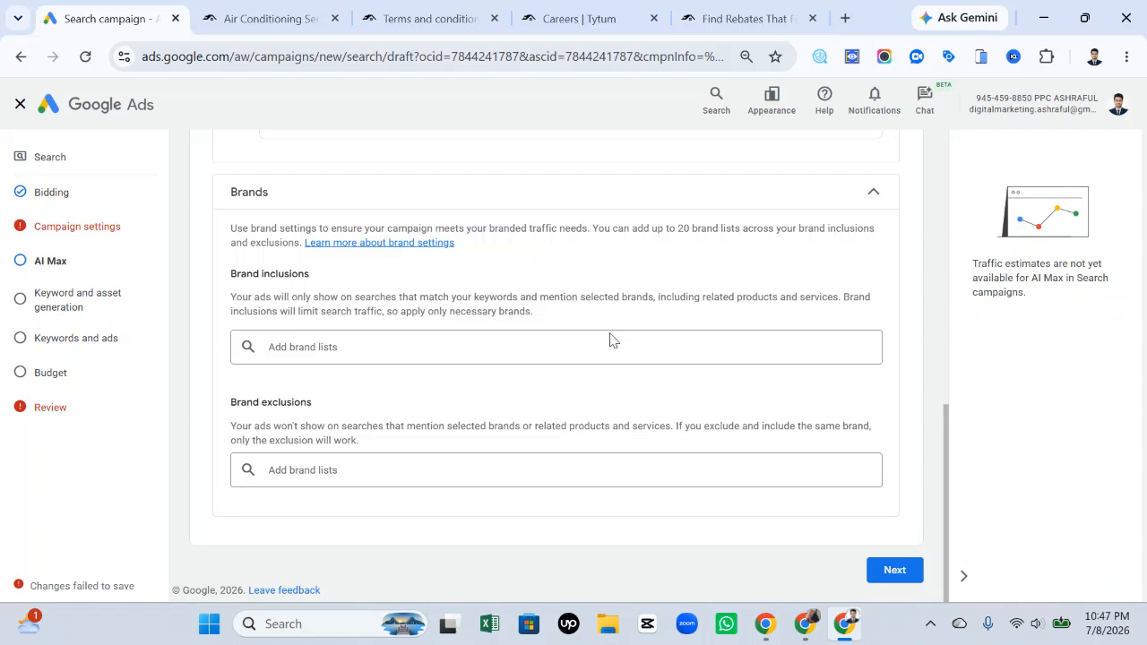
Outline the Brands heading with a red rectangle on a screen capture, and discard the capture
{"action": "key", "text": "super+shift+s"}
{"action": "mouse_move", "coordinate": [1, 60]}
{"action": "left_mouse_down"}
{"action": "mouse_move", "coordinate": [8, 75]}
{"action": "mouse_move", "coordinate": [1073, 563]}
{"action": "mouse_move", "coordinate": [1146, 621]}
{"action": "left_mouse_up"}
{"action": "left_click", "coordinate": [1125, 489]}
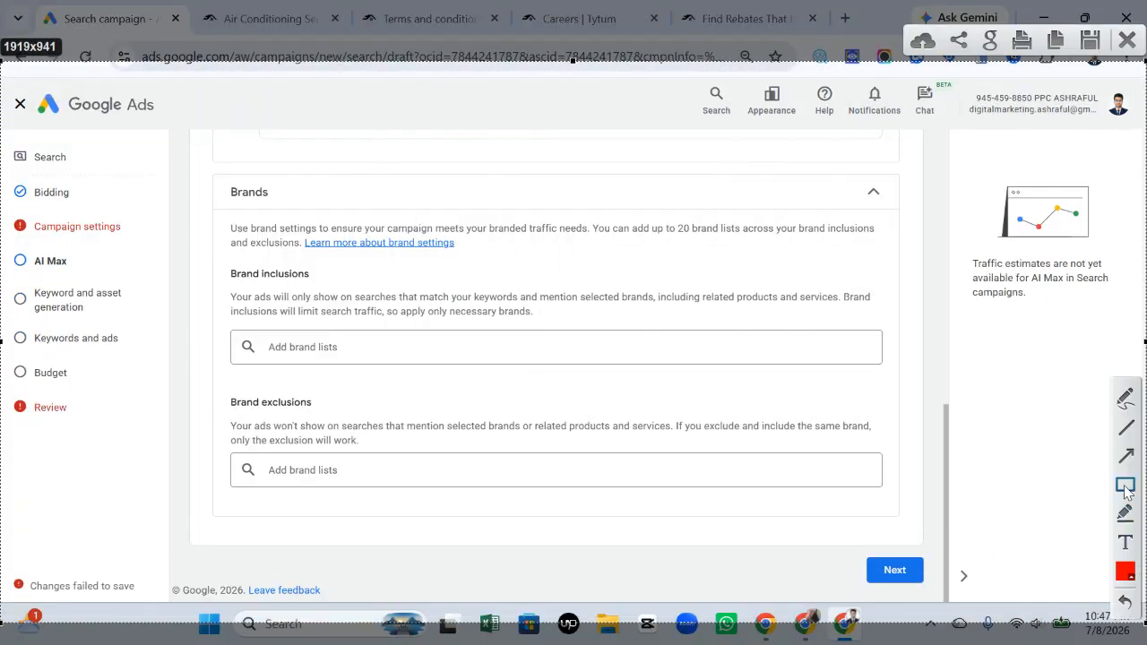
{"action": "left_click_drag", "start_coordinate": [183, 154], "coordinate": [451, 217]}
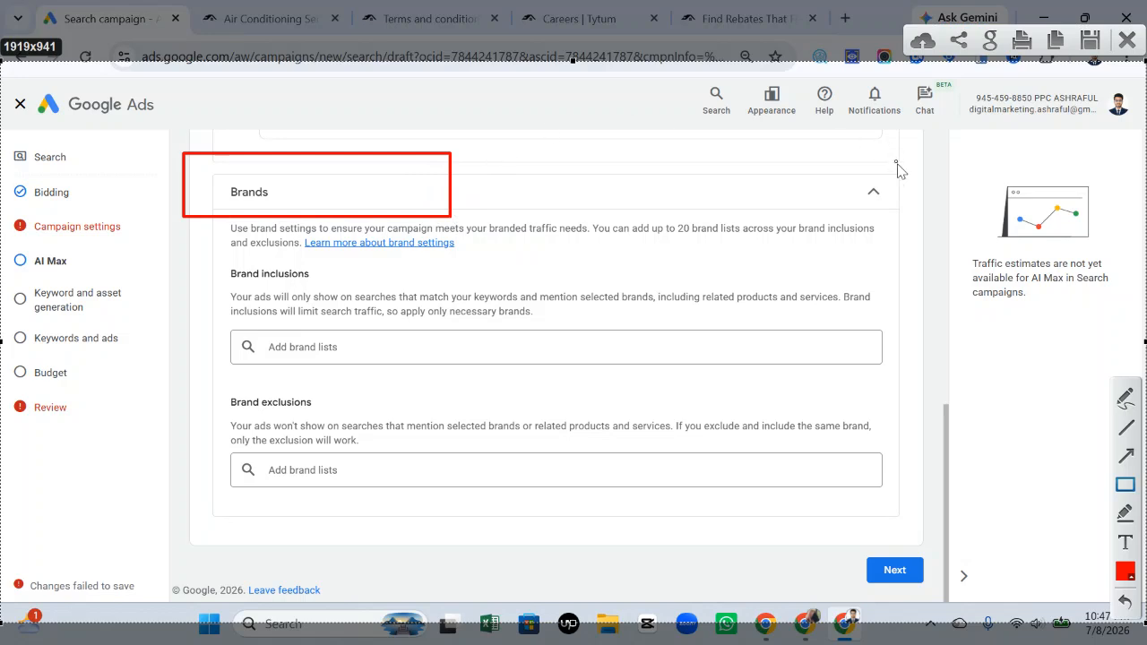
{"action": "left_click", "coordinate": [1129, 41]}
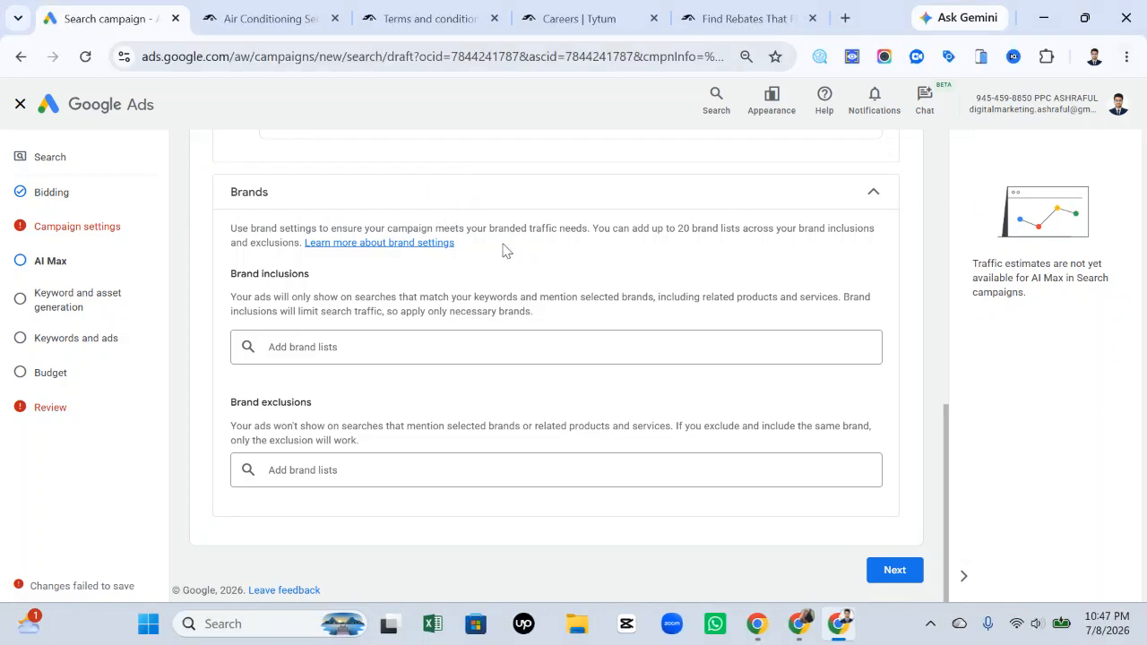
Examine the Brands and Brand inclusions descriptions and the existing brand lists offered for inclusion
{"action": "left_click", "coordinate": [336, 351]}
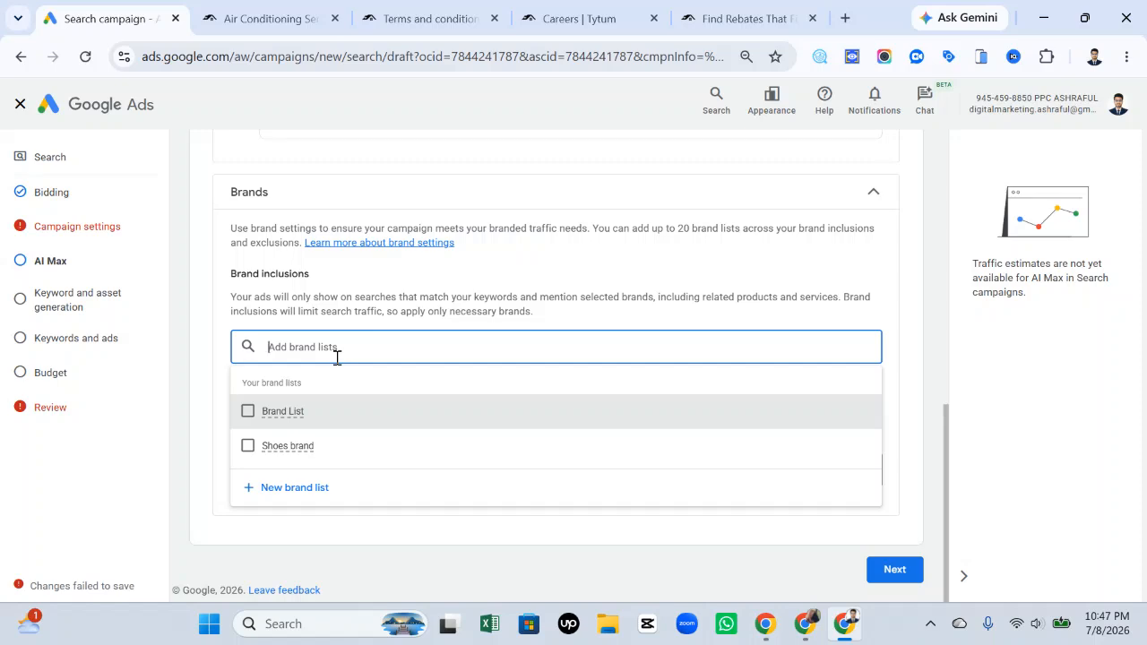
{"action": "left_click", "coordinate": [263, 307]}
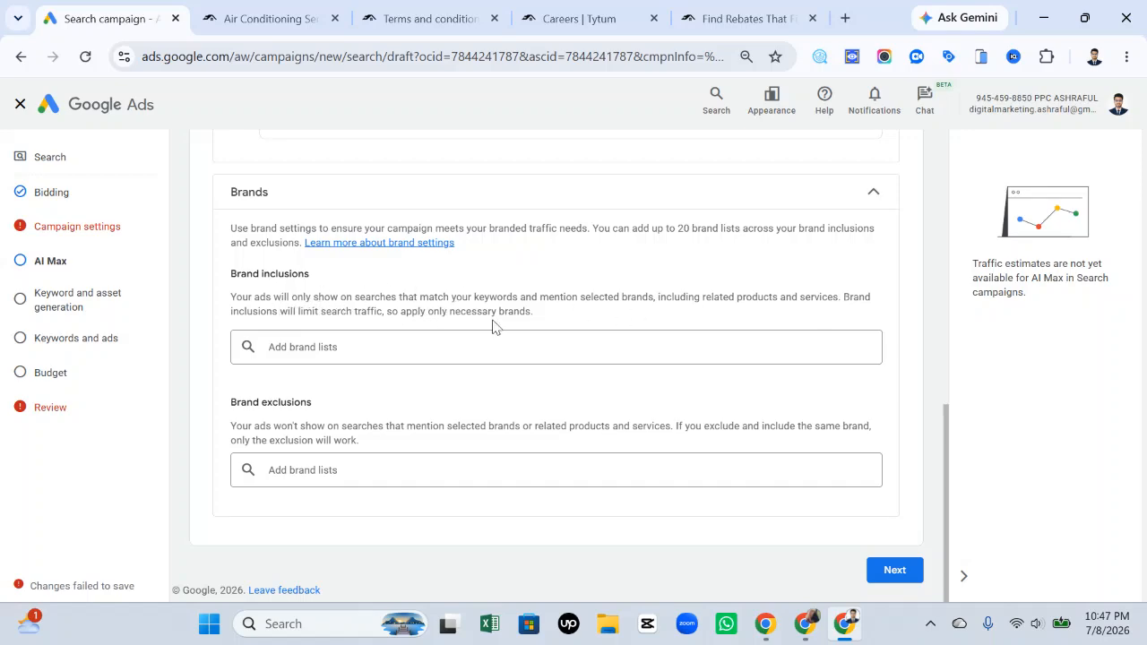
{"action": "left_click_drag", "start_coordinate": [231, 226], "coordinate": [454, 328]}
{"action": "left_click", "coordinate": [542, 329]}
{"action": "left_click", "coordinate": [383, 350]}
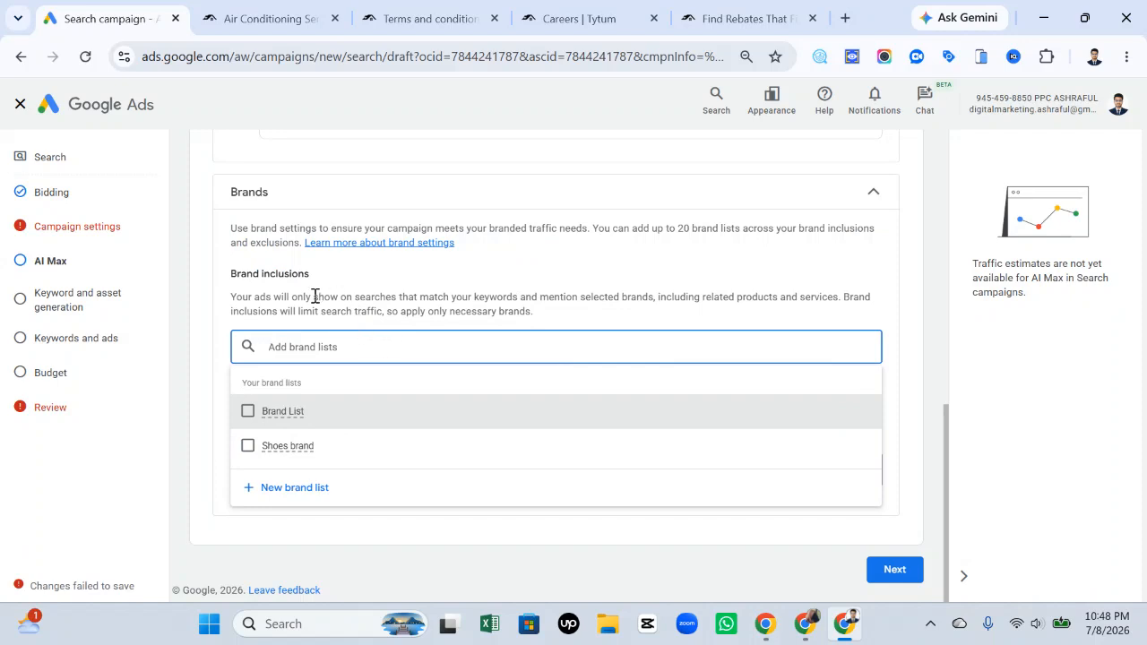
{"action": "left_click_drag", "start_coordinate": [314, 297], "coordinate": [511, 308]}
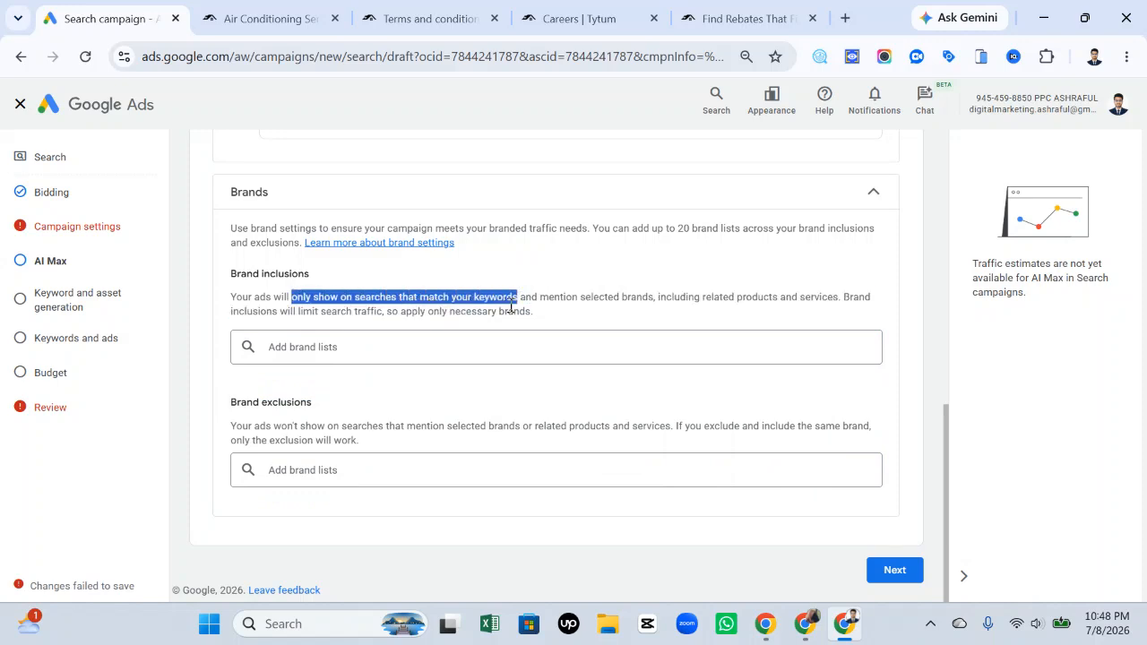
Try adding the Brand List and Shoes brand lists to the brand inclusions, and remove both again
{"action": "left_click", "coordinate": [445, 341]}
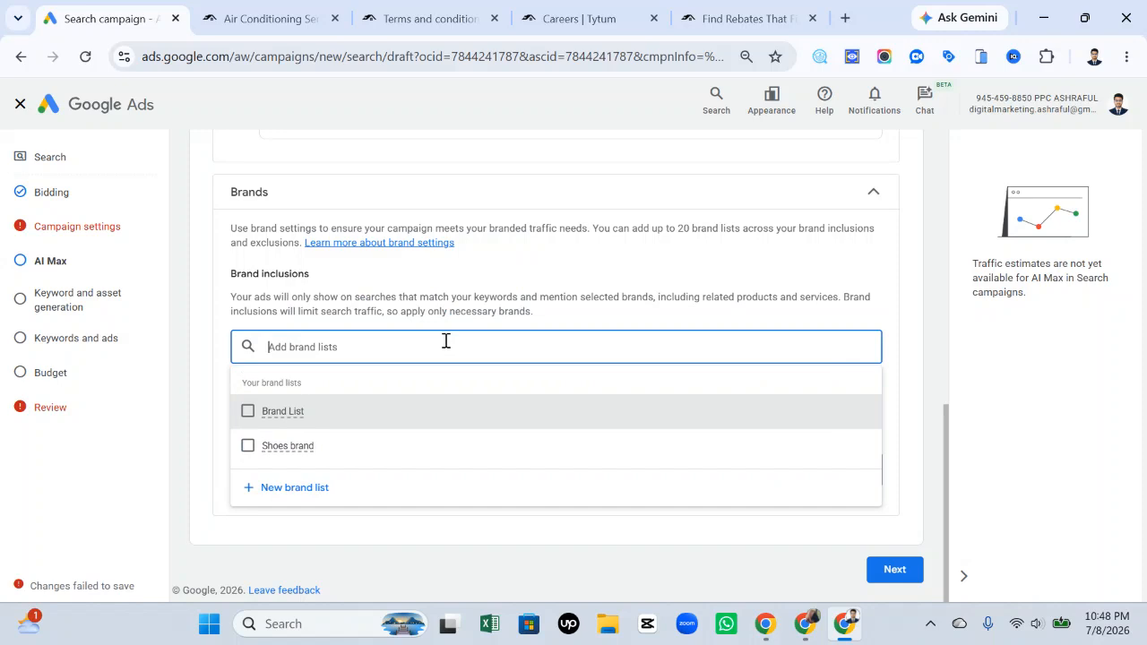
{"action": "left_click", "coordinate": [246, 410]}
{"action": "left_click", "coordinate": [247, 445]}
{"action": "left_click", "coordinate": [459, 347]}
{"action": "left_click", "coordinate": [350, 347]}
Create and save an account-level brand list for the inclusions named "new brand", containing Amazon, World Cup and Apple
{"action": "left_click", "coordinate": [269, 489]}
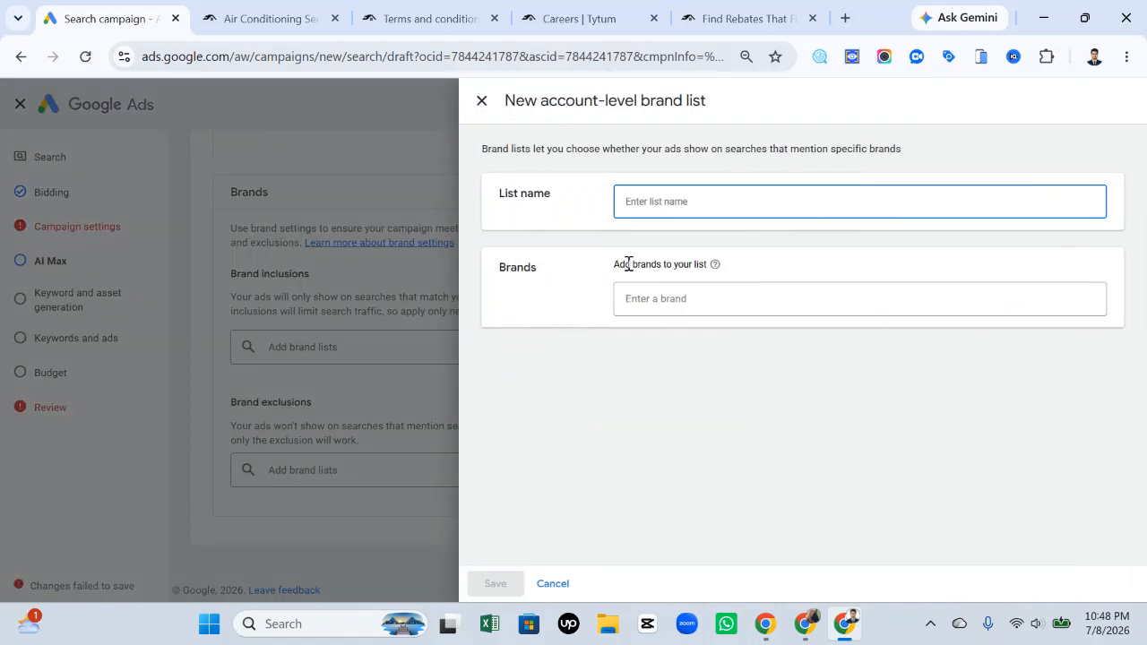
{"action": "left_click", "coordinate": [666, 303]}
{"action": "left_click", "coordinate": [678, 212]}
{"action": "type", "text": "new brand"}
{"action": "left_click", "coordinate": [687, 288]}
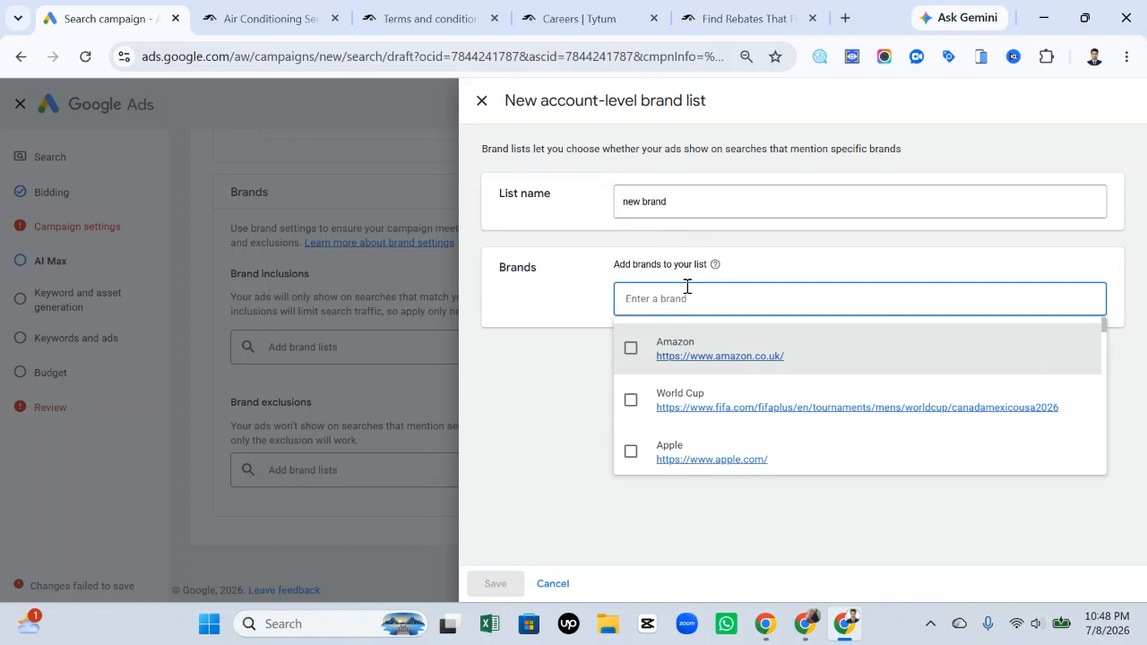
{"action": "left_click", "coordinate": [630, 348]}
{"action": "left_click", "coordinate": [631, 400]}
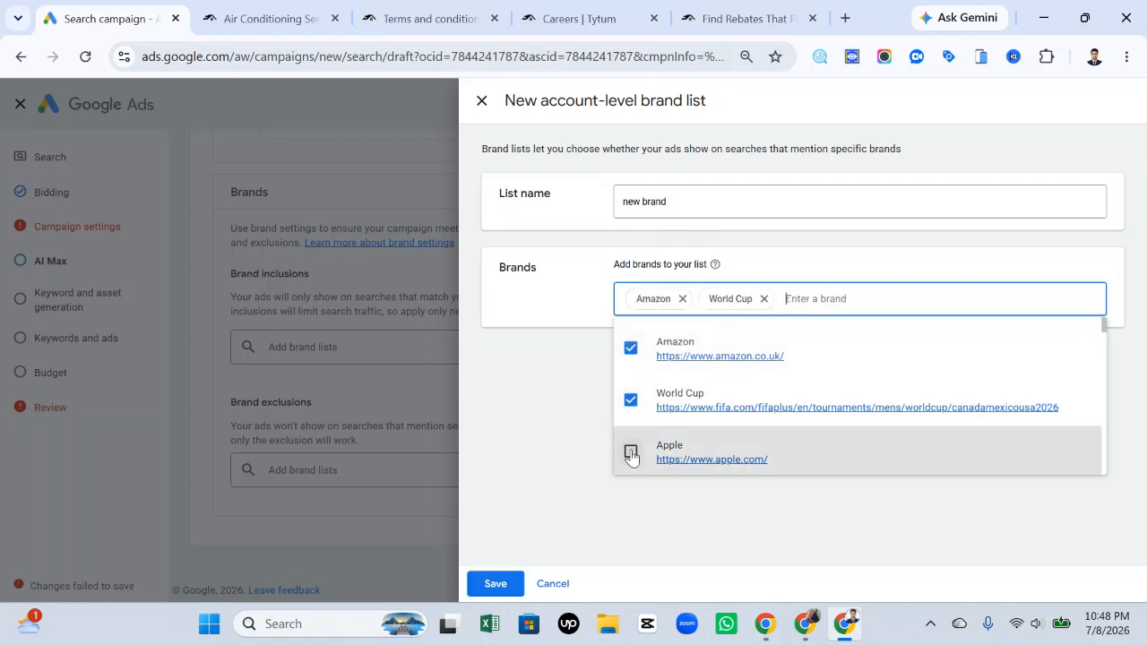
{"action": "left_click", "coordinate": [631, 451]}
{"action": "left_click", "coordinate": [496, 583]}
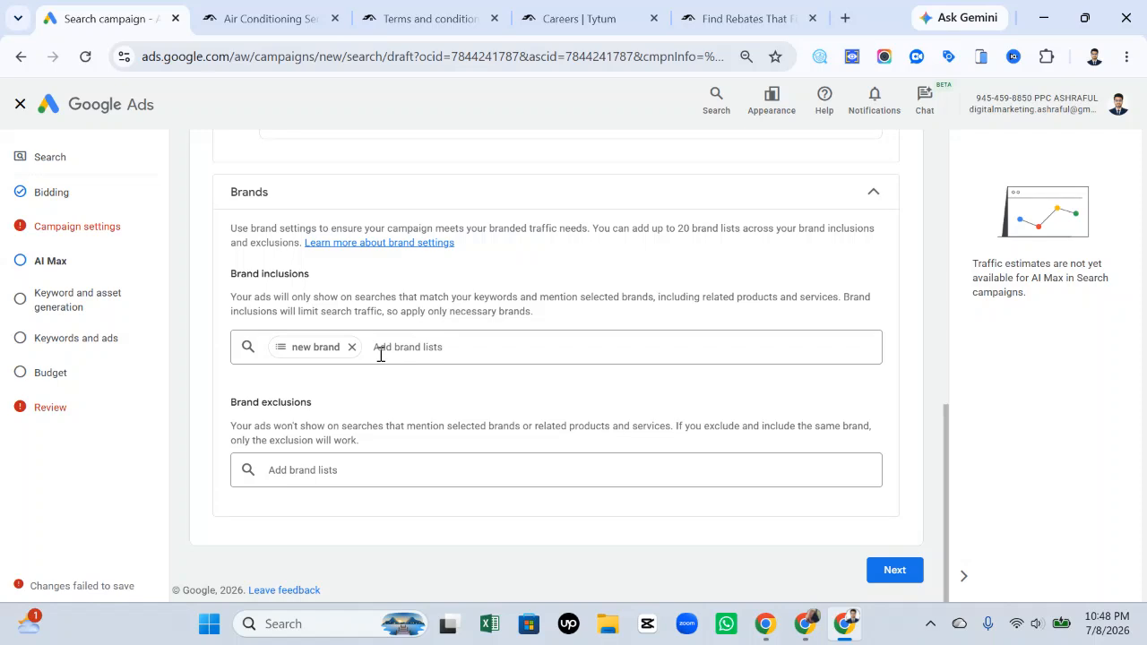
Remove the "new brand" list from the brand inclusions
{"action": "left_click", "coordinate": [352, 348]}
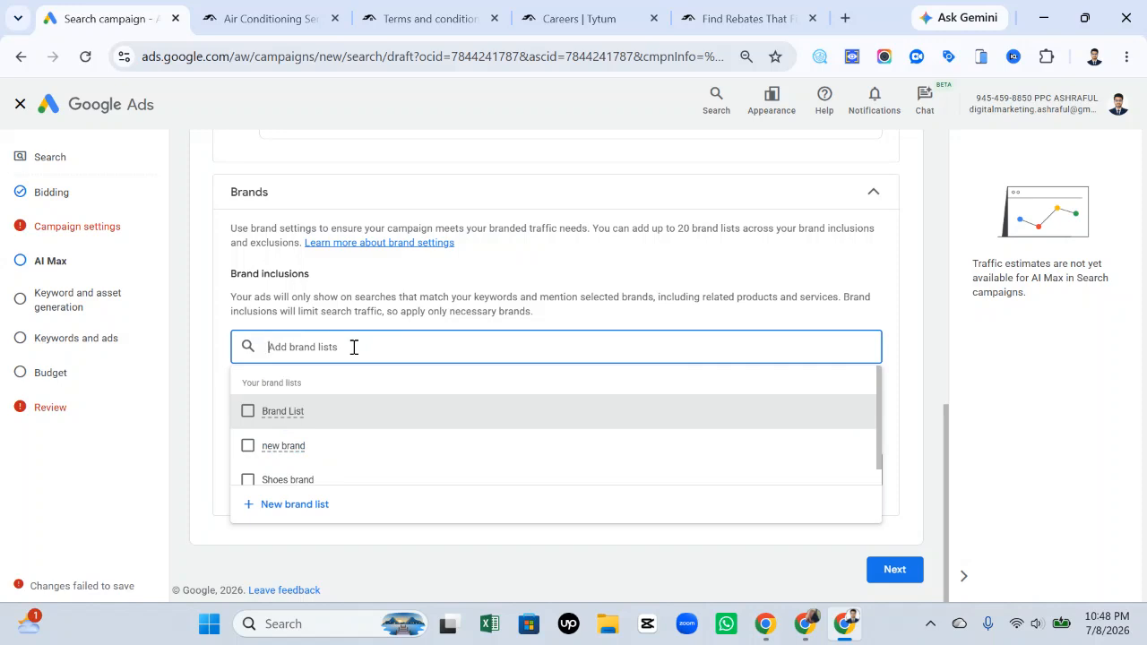
{"action": "left_click", "coordinate": [546, 305]}
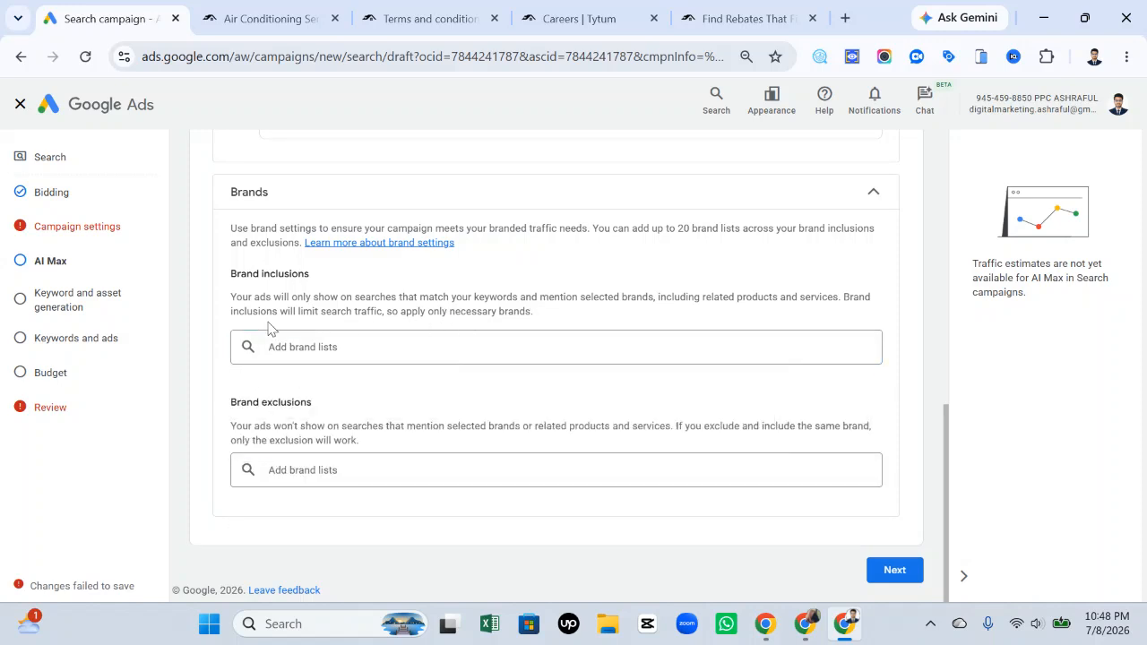
Read the Brand inclusions note about limiting search traffic and applying only necessary brands
{"action": "left_click_drag", "start_coordinate": [215, 318], "coordinate": [366, 325]}
{"action": "left_click", "coordinate": [443, 328]}
{"action": "left_click_drag", "start_coordinate": [845, 297], "coordinate": [801, 325]}
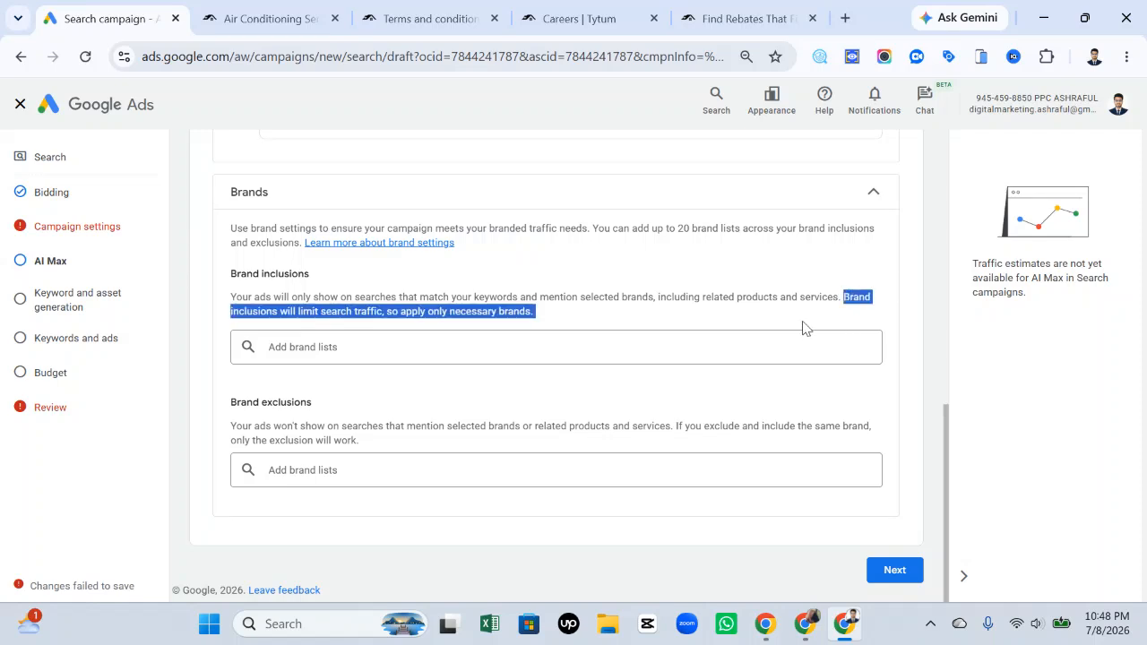
{"action": "left_click", "coordinate": [305, 325]}
{"action": "left_click_drag", "start_coordinate": [330, 311], "coordinate": [563, 318]}
{"action": "left_click", "coordinate": [389, 313]}
{"action": "left_click", "coordinate": [563, 317]}
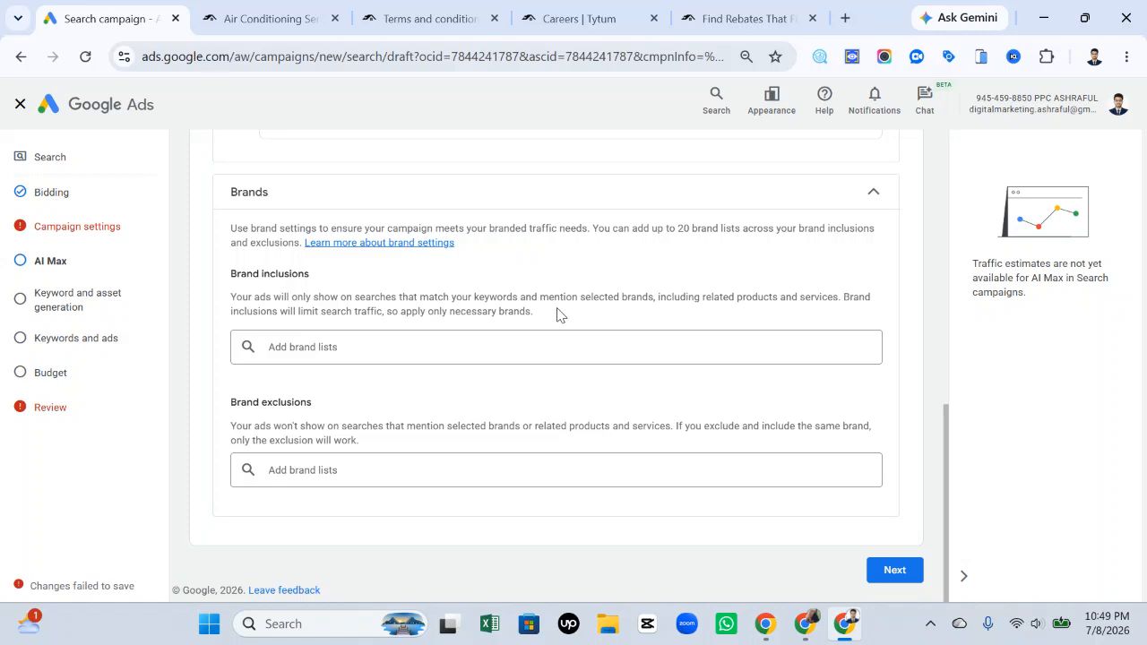
Review the Brand inclusions section, its selectable brand lists and how inclusions affect search traffic
{"action": "left_click", "coordinate": [448, 331]}
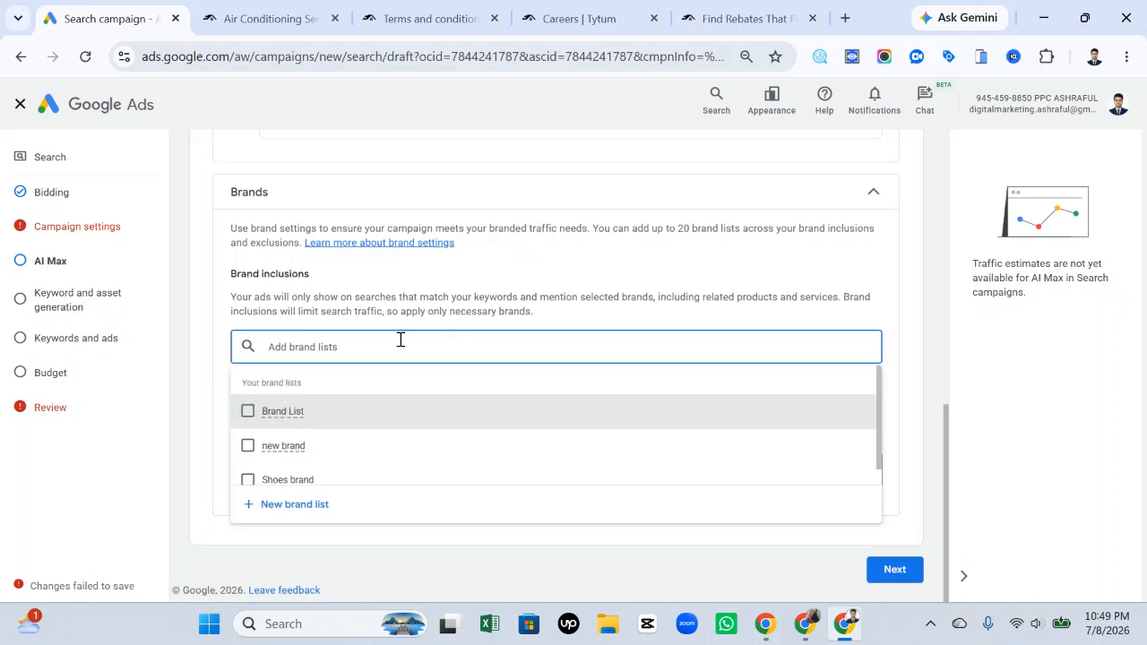
{"action": "left_click", "coordinate": [347, 325]}
{"action": "left_click_drag", "start_coordinate": [232, 269], "coordinate": [319, 285]}
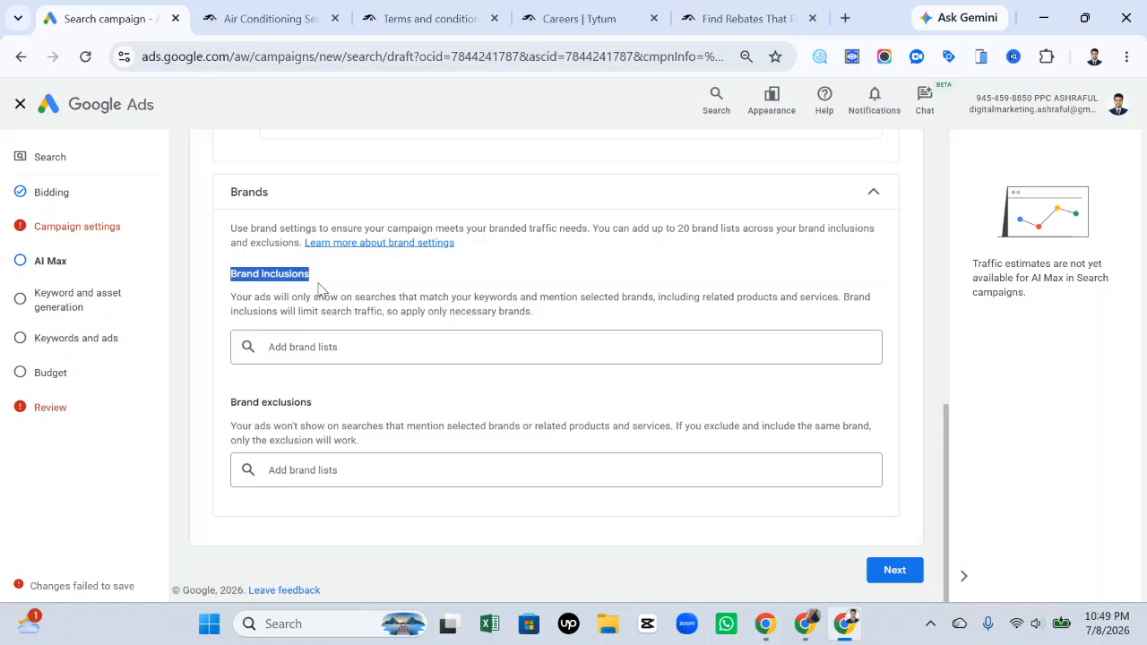
{"action": "left_click", "coordinate": [334, 346]}
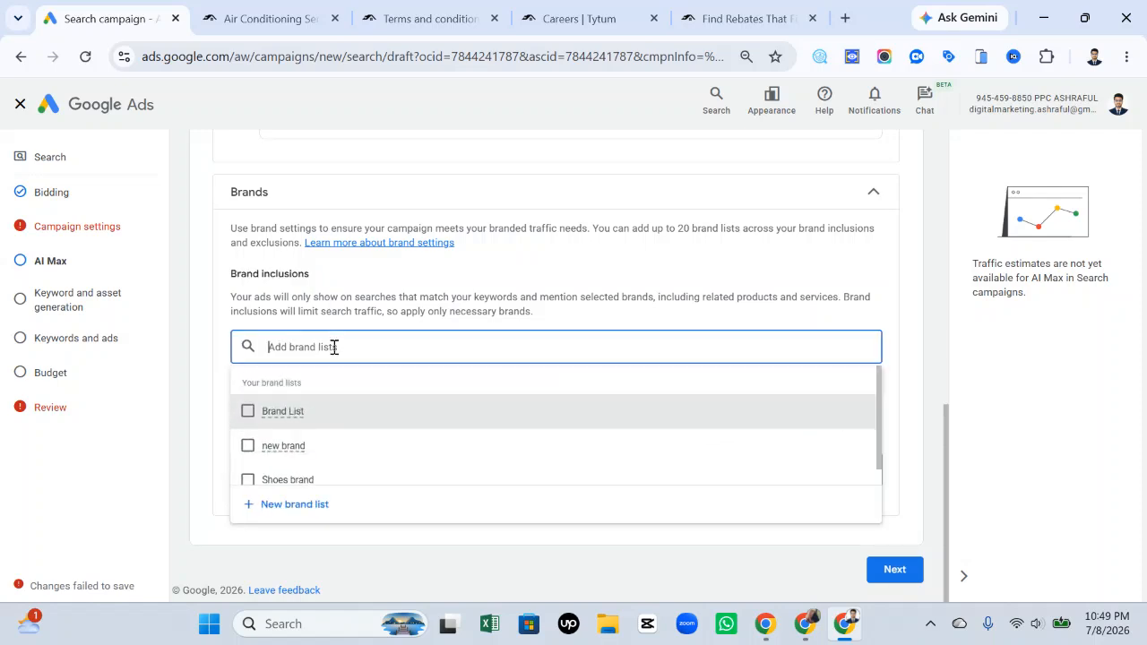
{"action": "left_click", "coordinate": [406, 312]}
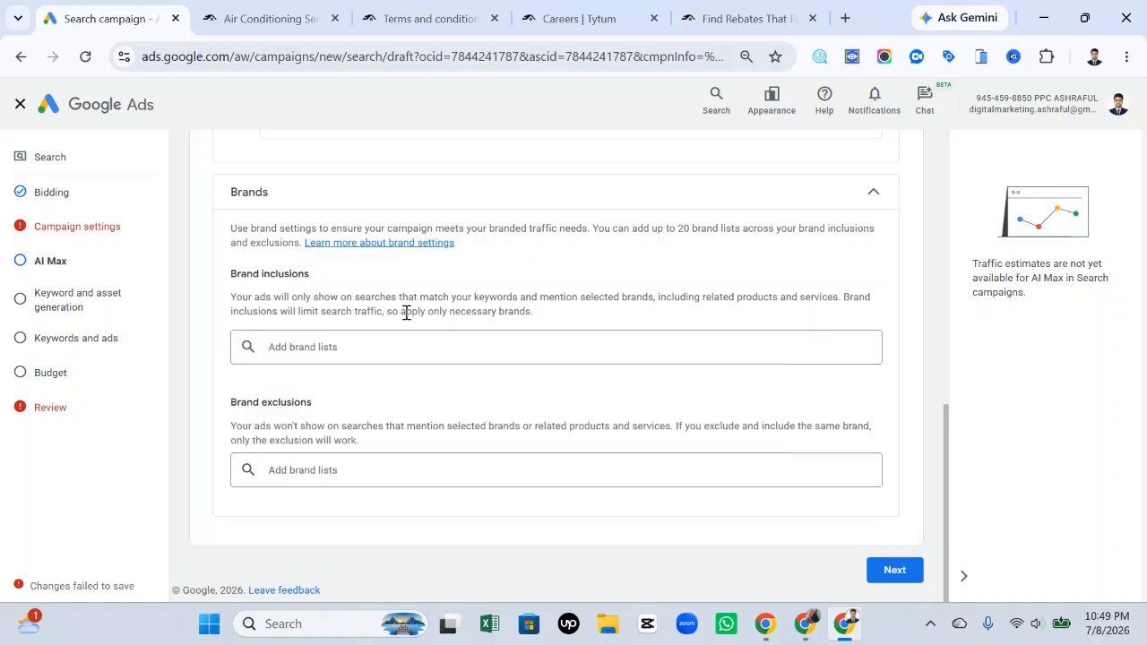
{"action": "scroll", "coordinate": [880, 261], "scroll_direction": "up", "scroll_amount": 1}
{"action": "scroll", "coordinate": [881, 260], "scroll_direction": "down", "scroll_amount": 1}
{"action": "scroll", "coordinate": [859, 286], "scroll_direction": "up", "scroll_amount": 3}
{"action": "scroll", "coordinate": [859, 286], "scroll_direction": "down", "scroll_amount": 3}
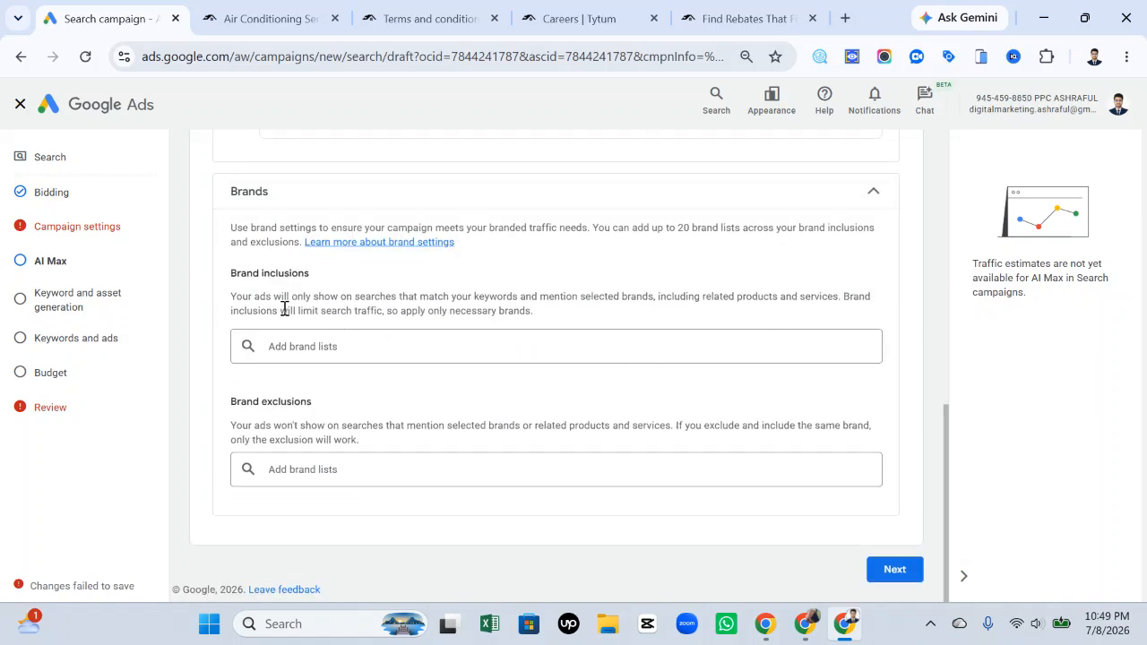
{"action": "left_click_drag", "start_coordinate": [283, 309], "coordinate": [379, 310]}
{"action": "left_click", "coordinate": [515, 408]}
{"action": "left_click", "coordinate": [462, 341]}
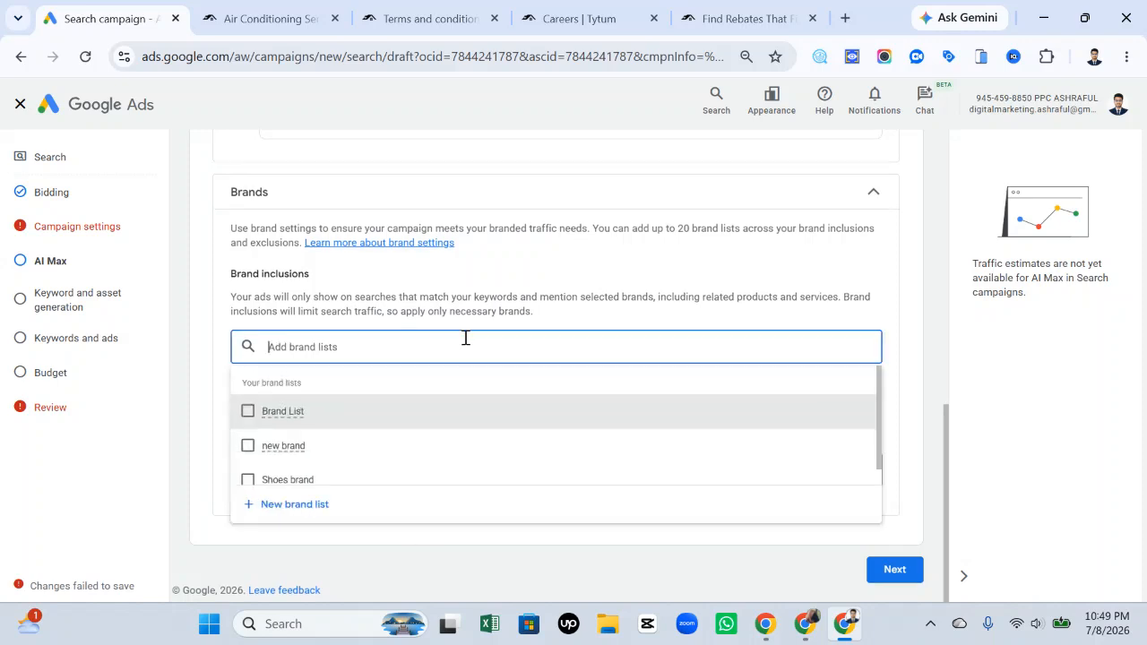
{"action": "left_click", "coordinate": [187, 394]}
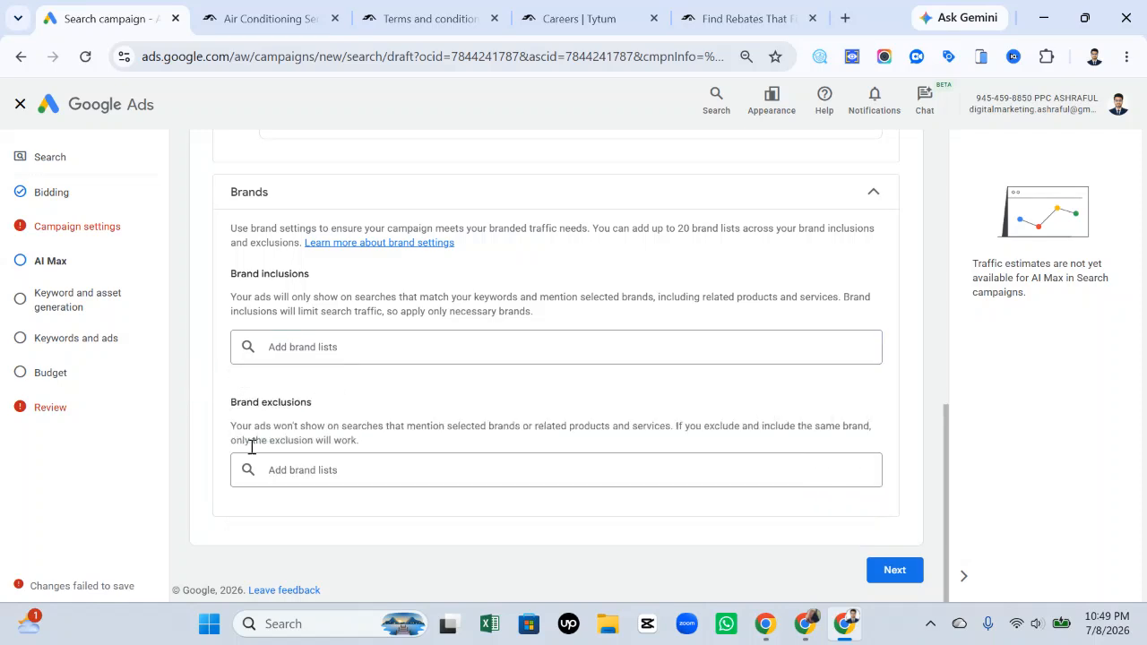
Try adding Brand List, new brand and Shoes brand to the brand exclusions, and remove all three lists again
{"action": "left_click", "coordinate": [306, 475]}
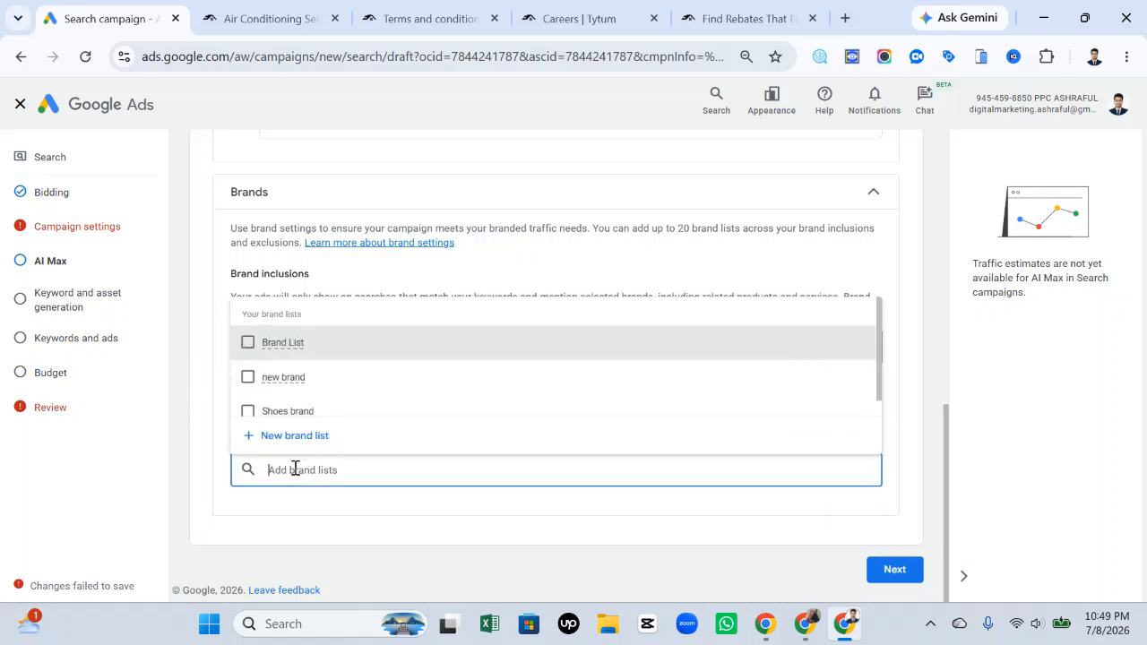
{"action": "left_click", "coordinate": [248, 341]}
{"action": "left_click", "coordinate": [248, 376]}
{"action": "left_click", "coordinate": [249, 411]}
{"action": "left_click", "coordinate": [497, 518]}
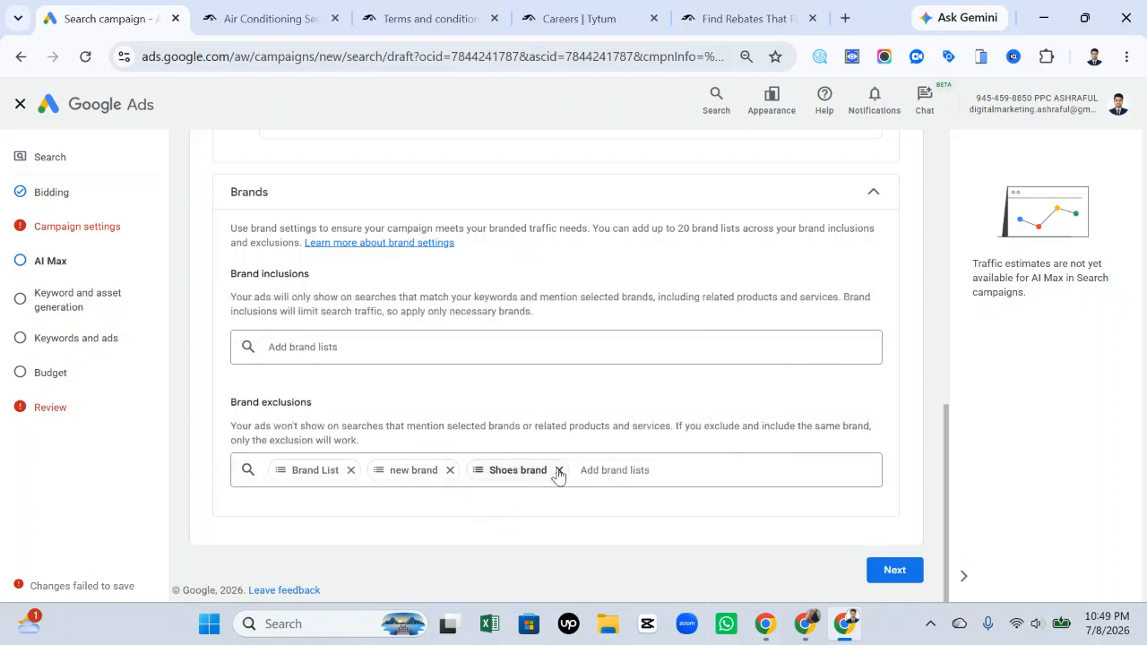
{"action": "left_click", "coordinate": [450, 471]}
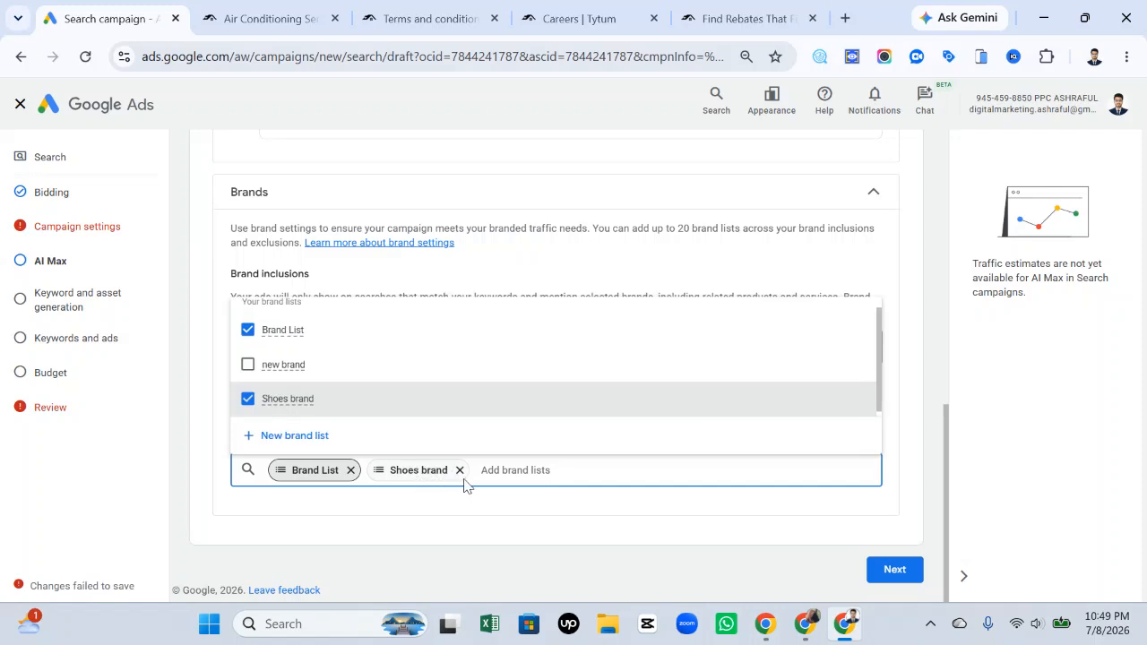
{"action": "left_click", "coordinate": [459, 470]}
{"action": "left_click", "coordinate": [351, 470]}
{"action": "left_click", "coordinate": [384, 512]}
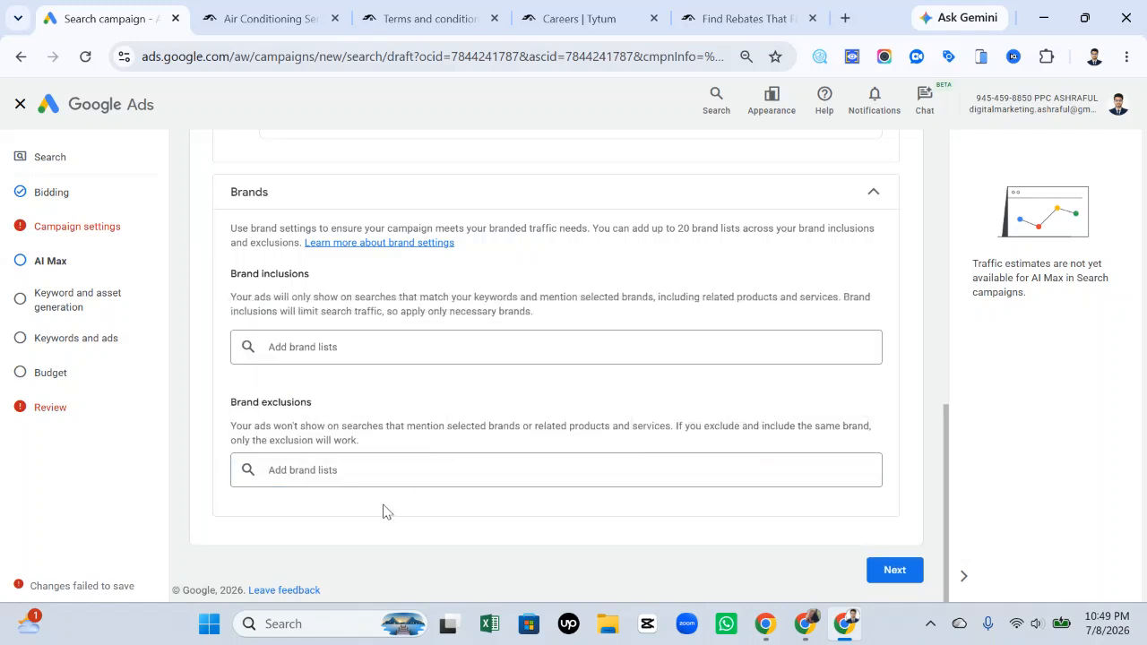
Examine the Brand exclusions description, both brand list fields, and the text customization and Final URL expansion settings
{"action": "left_click_drag", "start_coordinate": [218, 415], "coordinate": [295, 408]}
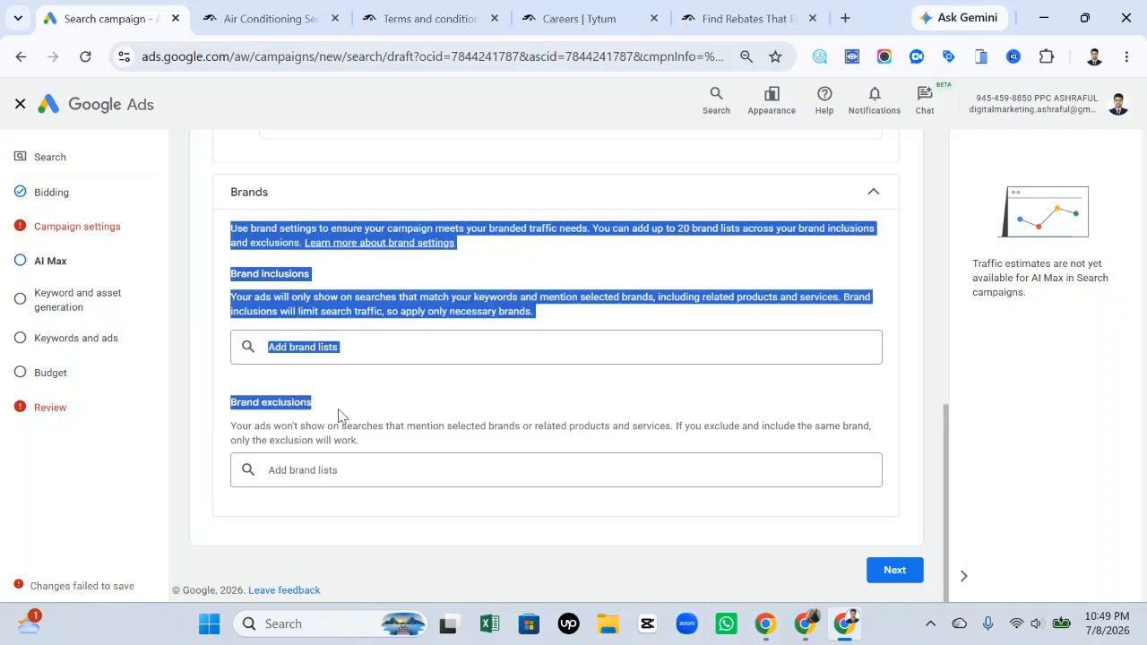
{"action": "left_click", "coordinate": [362, 413]}
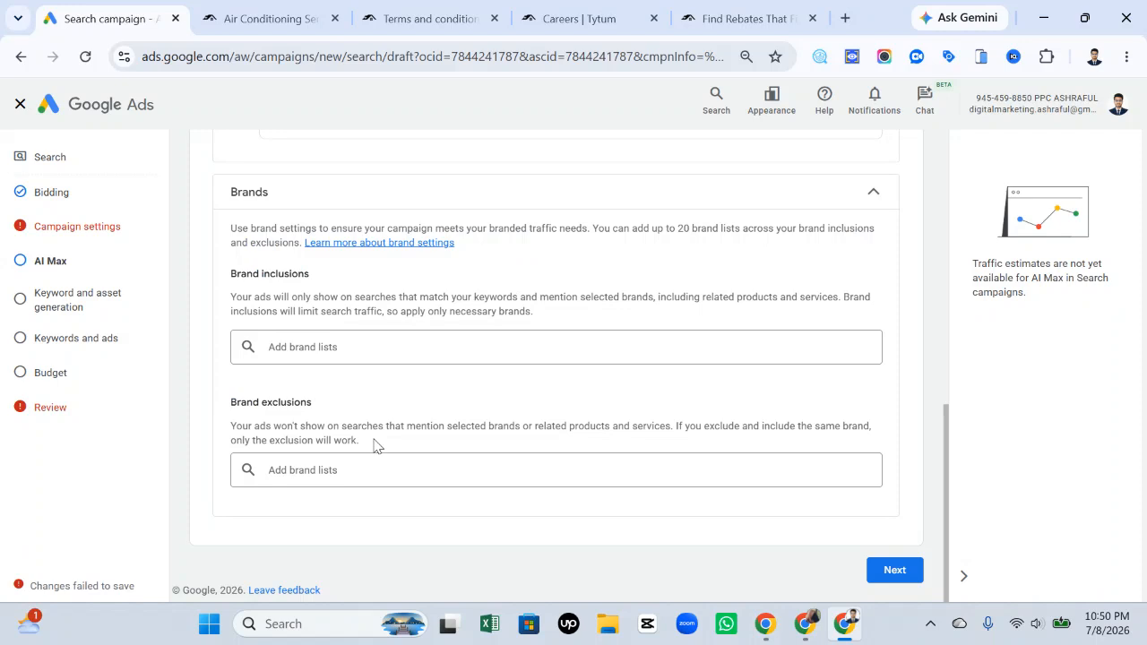
{"action": "scroll", "coordinate": [385, 439], "scroll_direction": "up", "scroll_amount": 1}
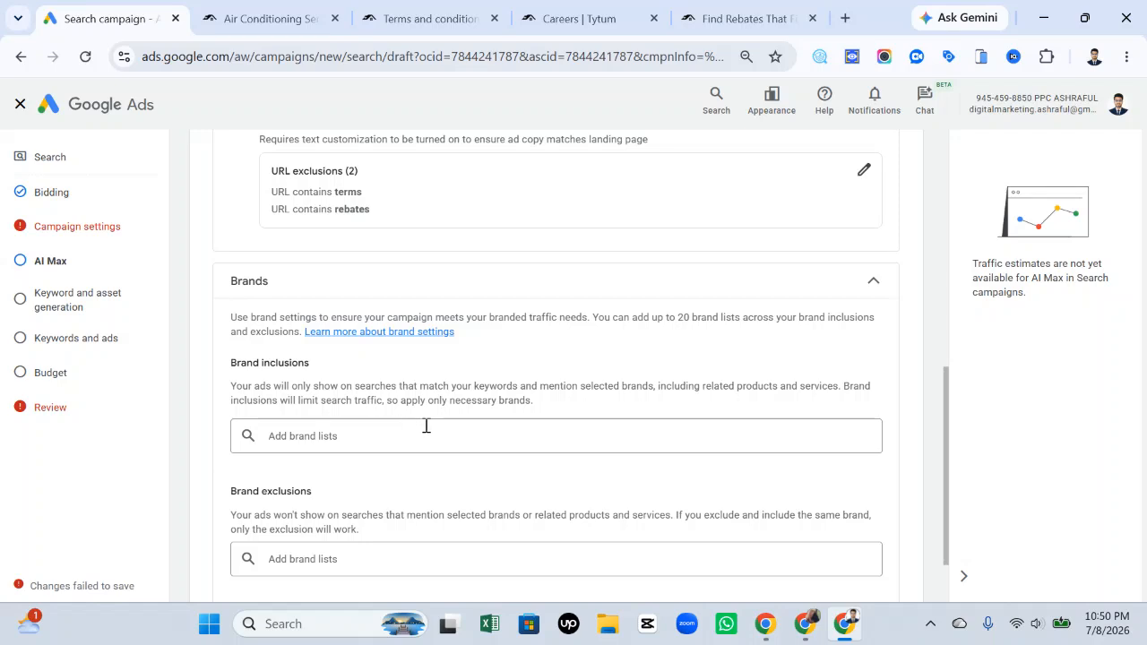
{"action": "left_click", "coordinate": [402, 439]}
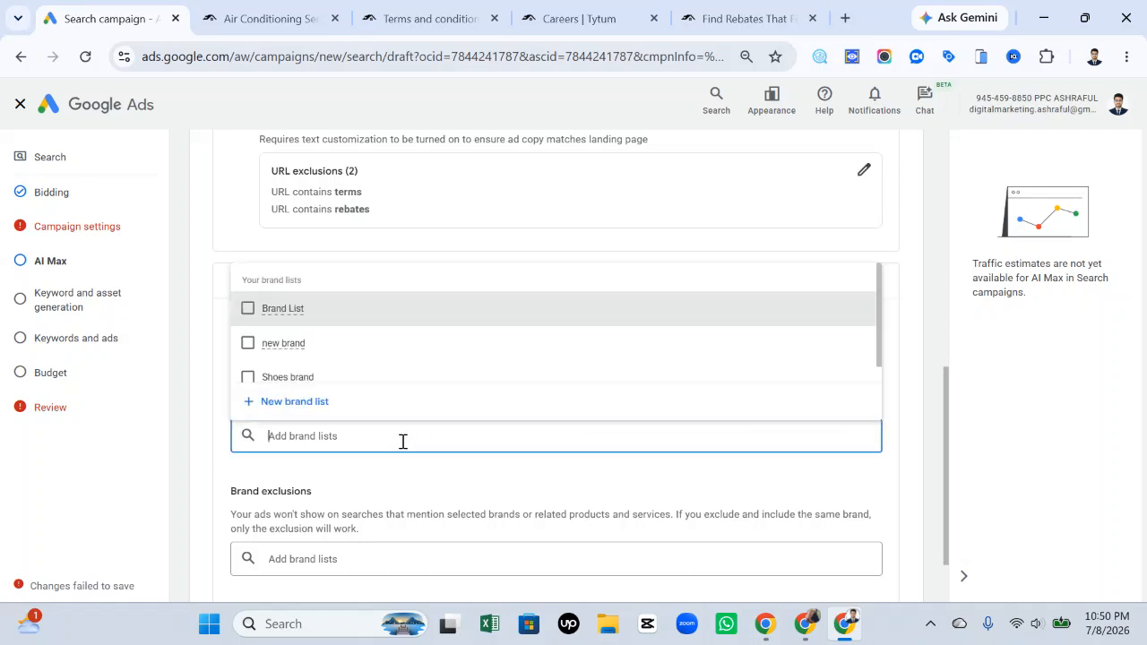
{"action": "left_click", "coordinate": [368, 478]}
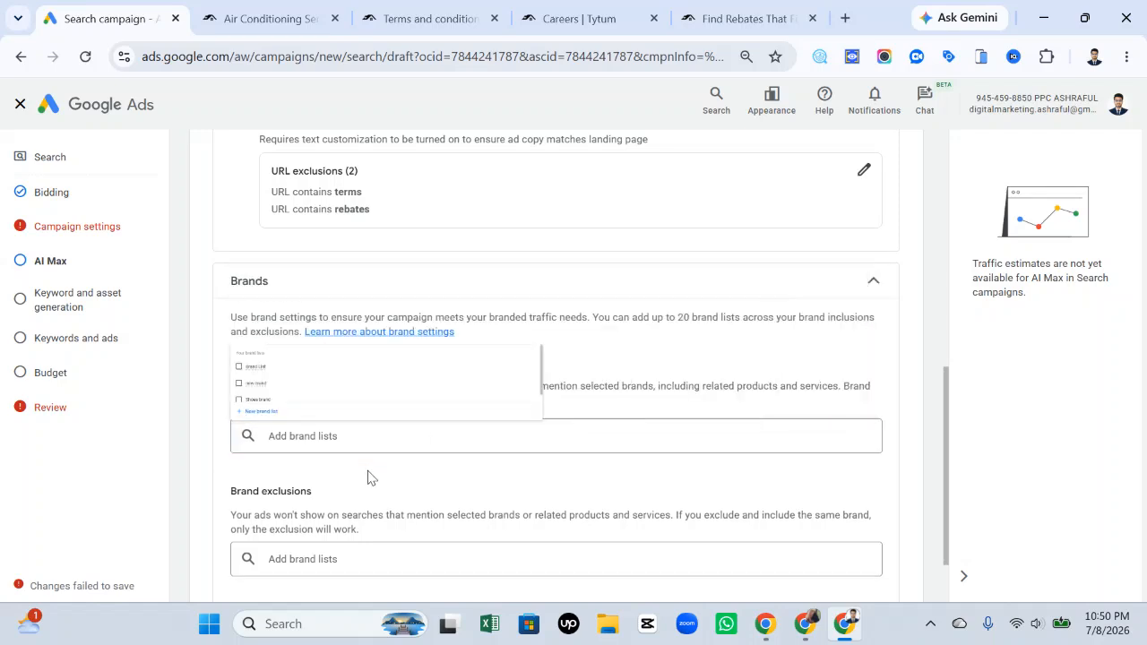
{"action": "left_click", "coordinate": [338, 558]}
{"action": "left_click", "coordinate": [194, 463]}
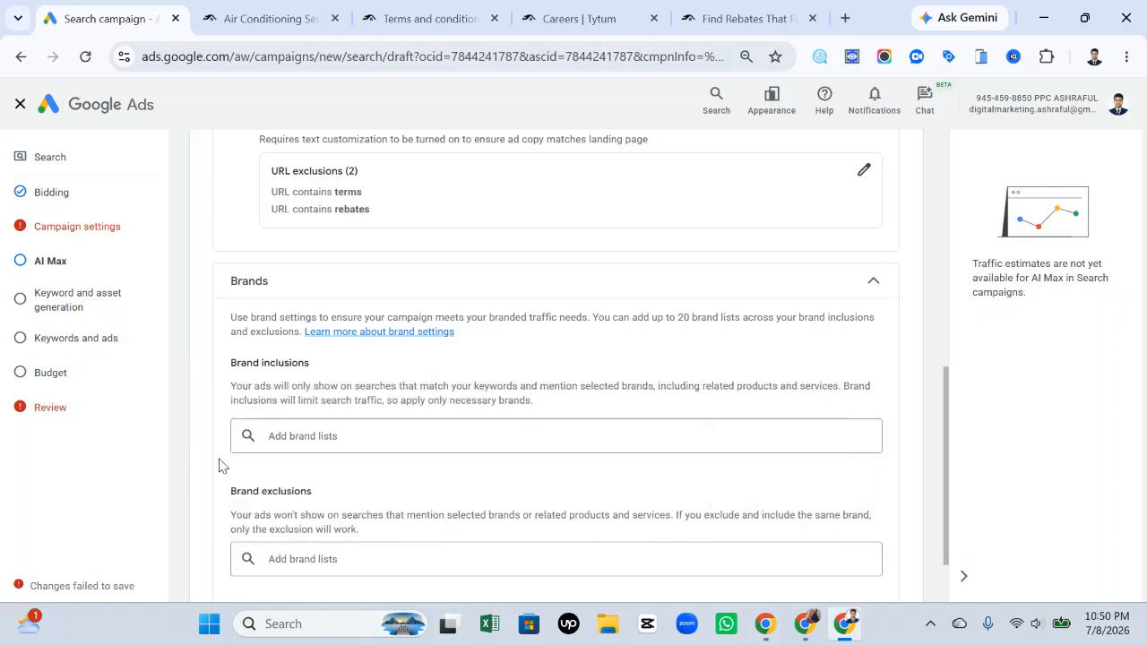
{"action": "scroll", "coordinate": [587, 466], "scroll_direction": "up", "scroll_amount": 2}
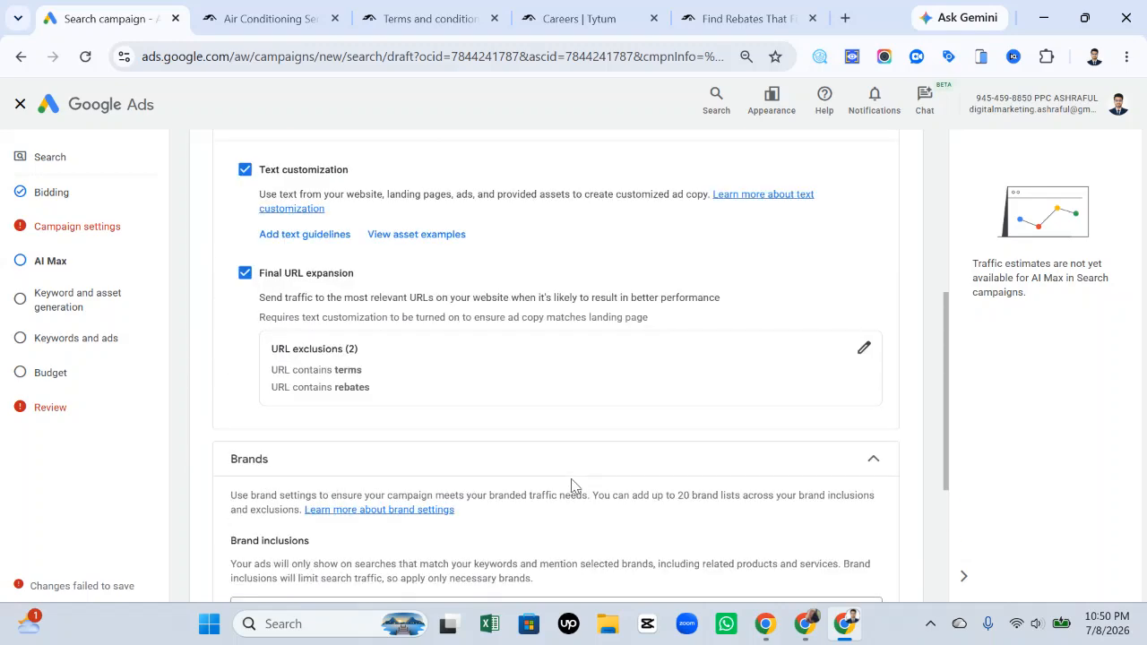
{"action": "scroll", "coordinate": [570, 484], "scroll_direction": "up", "scroll_amount": 2}
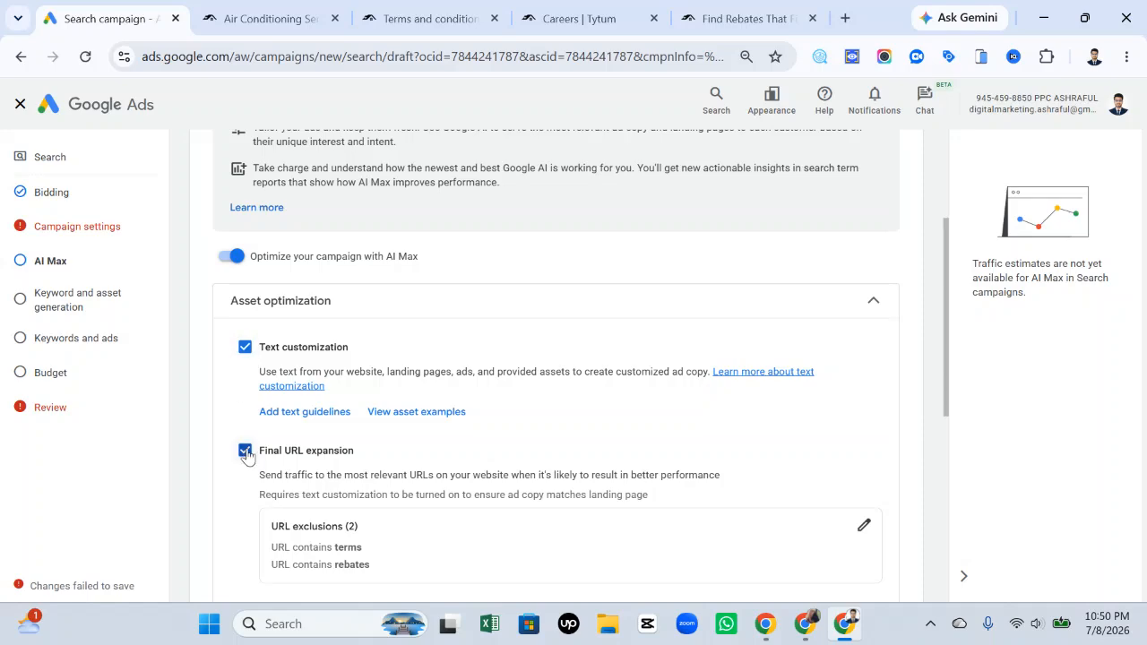
Review the AI Max page once more, from asset optimization and URL exclusions to the brand inclusions and exclusions
{"action": "scroll", "coordinate": [558, 343], "scroll_direction": "up", "scroll_amount": 2}
{"action": "scroll", "coordinate": [576, 322], "scroll_direction": "down", "scroll_amount": 6}
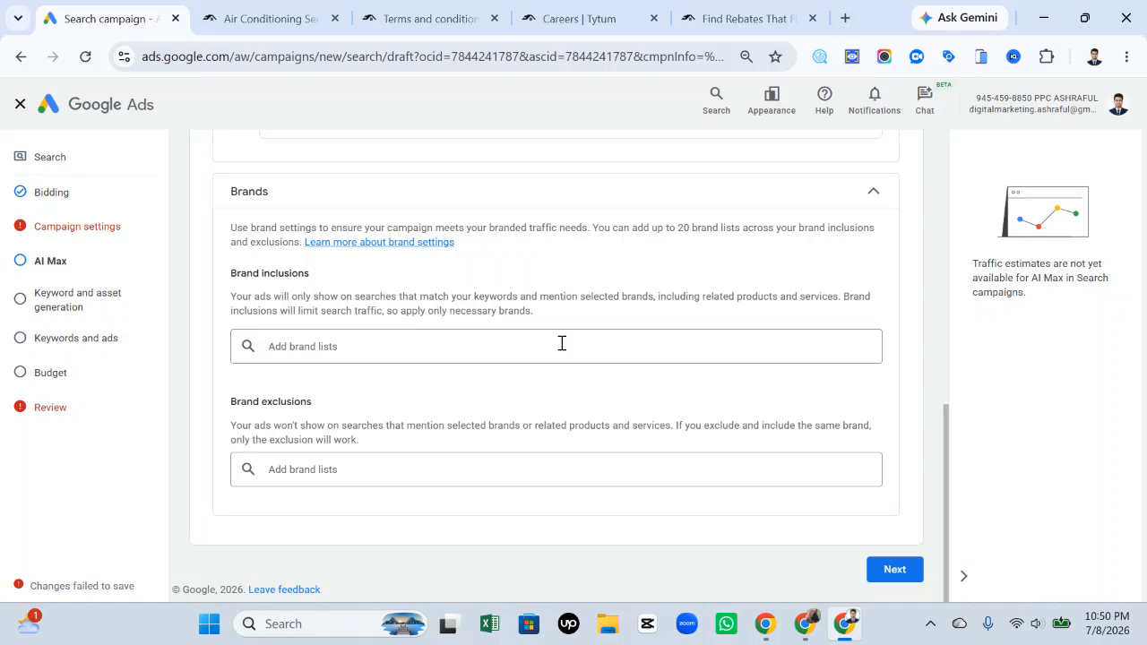
{"action": "scroll", "coordinate": [562, 343], "scroll_direction": "up", "scroll_amount": 4}
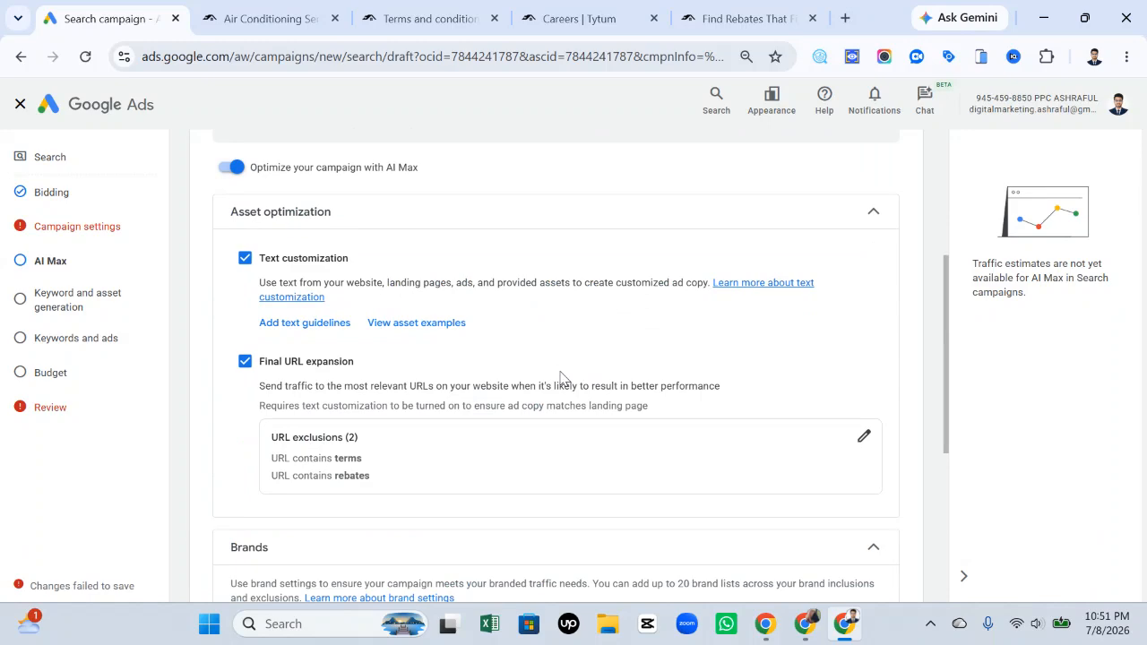
{"action": "scroll", "coordinate": [560, 376], "scroll_direction": "up", "scroll_amount": 3}
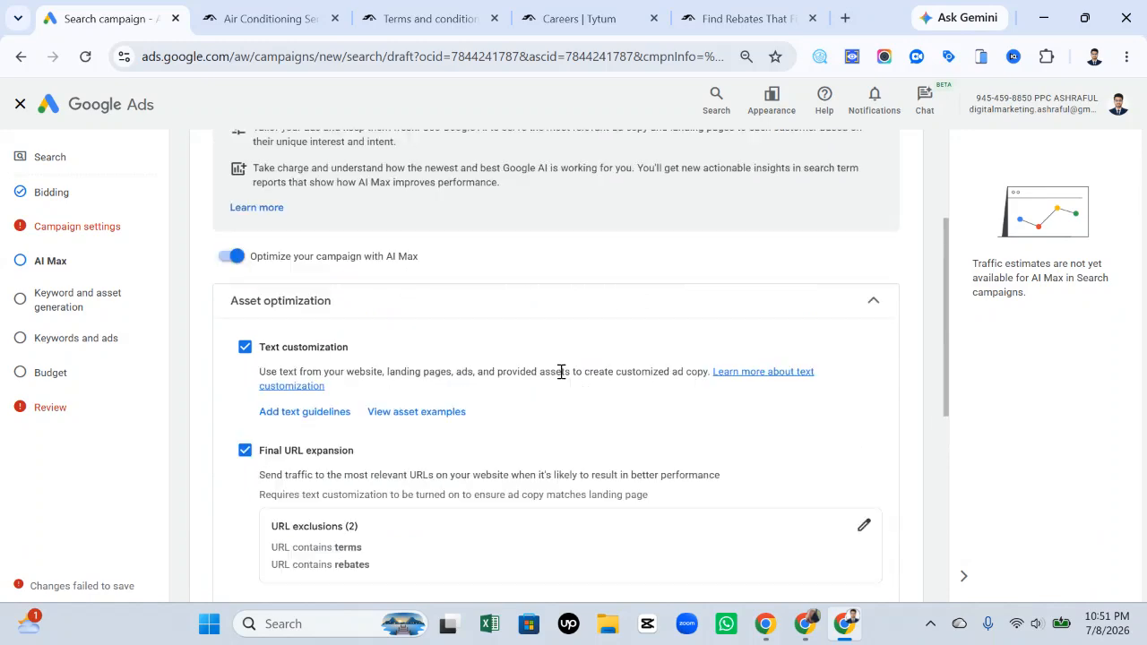
Switch to the AI Max For Google PPC Ads presentation in Google Slides and show its closing Thank You slide
{"action": "mouse_move", "coordinate": [811, 618]}
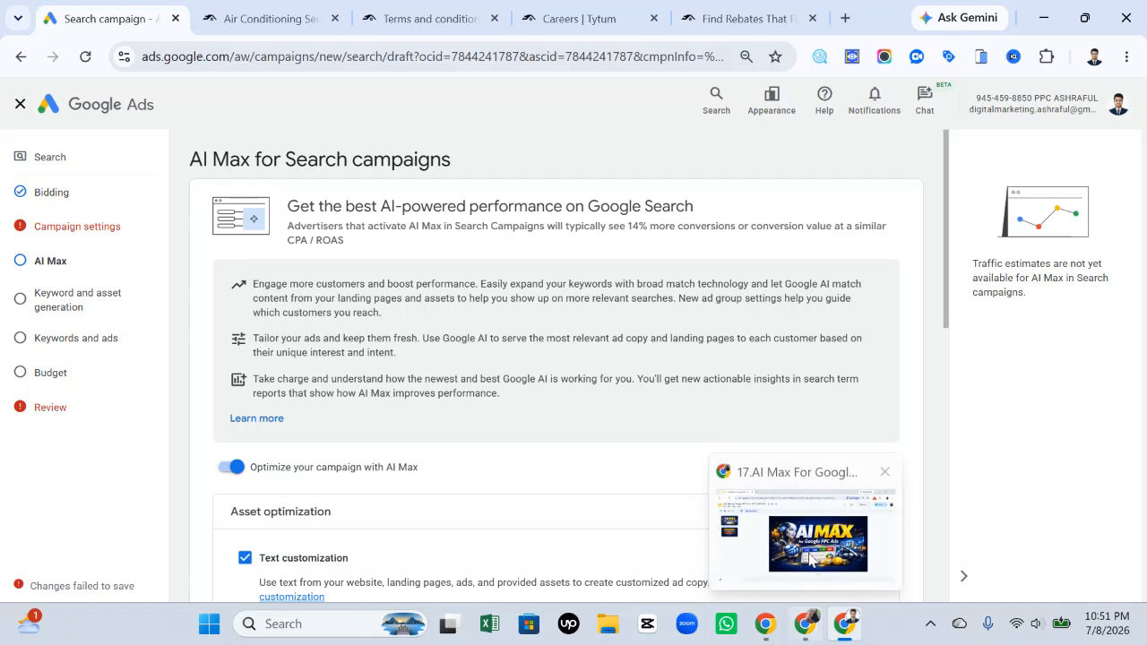
{"action": "left_click", "coordinate": [811, 538]}
{"action": "key", "text": "Down"}
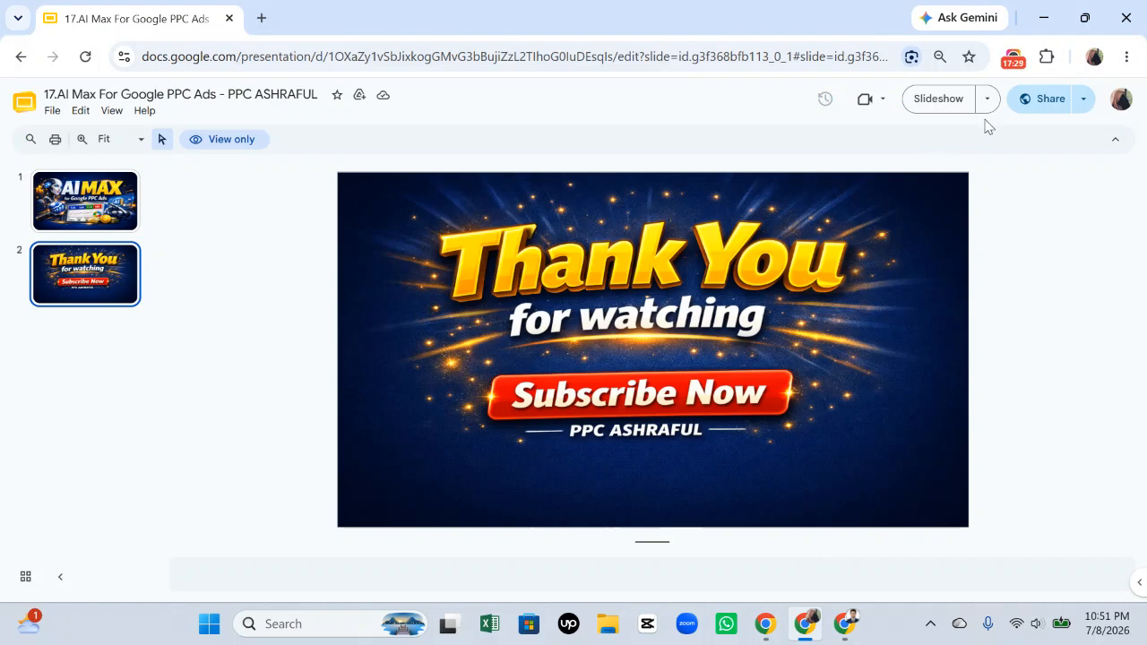
{"action": "left_click", "coordinate": [1013, 56]}
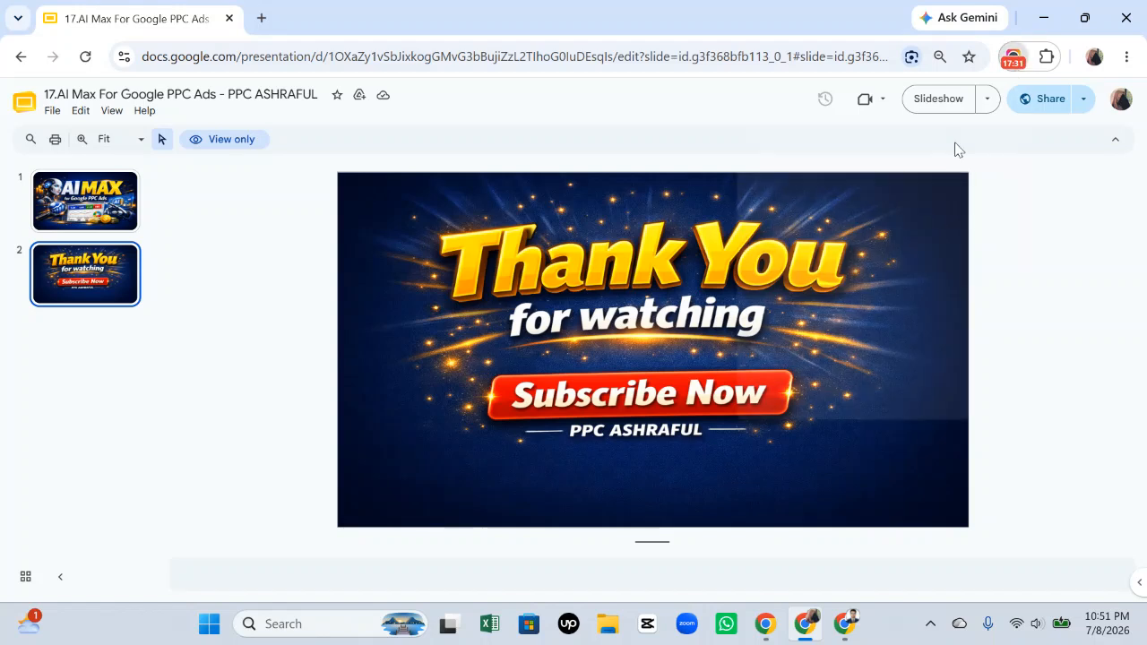